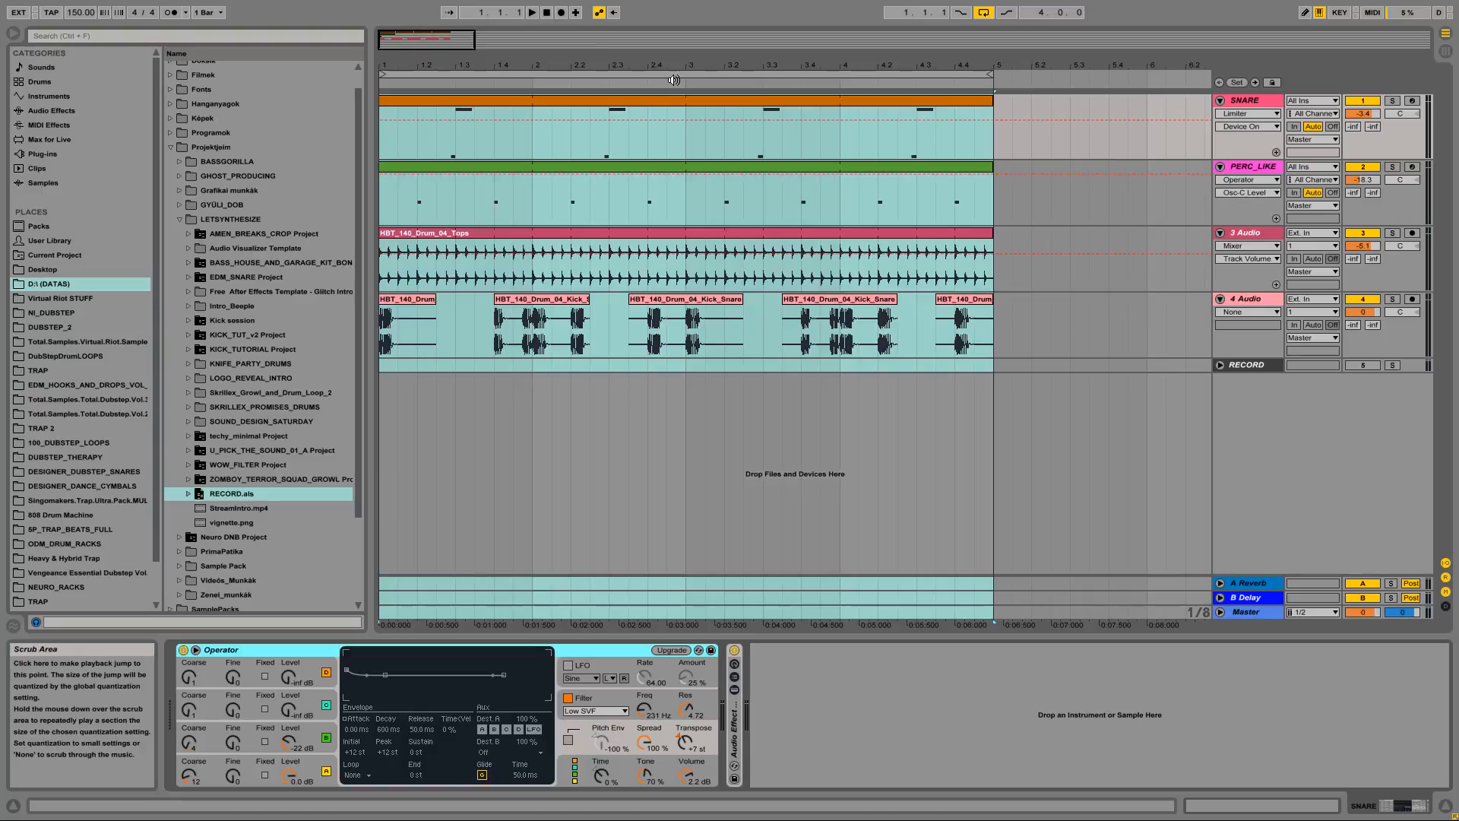
Step: Play the full drum loop, stop it, and mute the 4 Audio, 3 Audio and PERC_LIKE tracks
{"action": "left_click", "coordinate": [673, 80]}
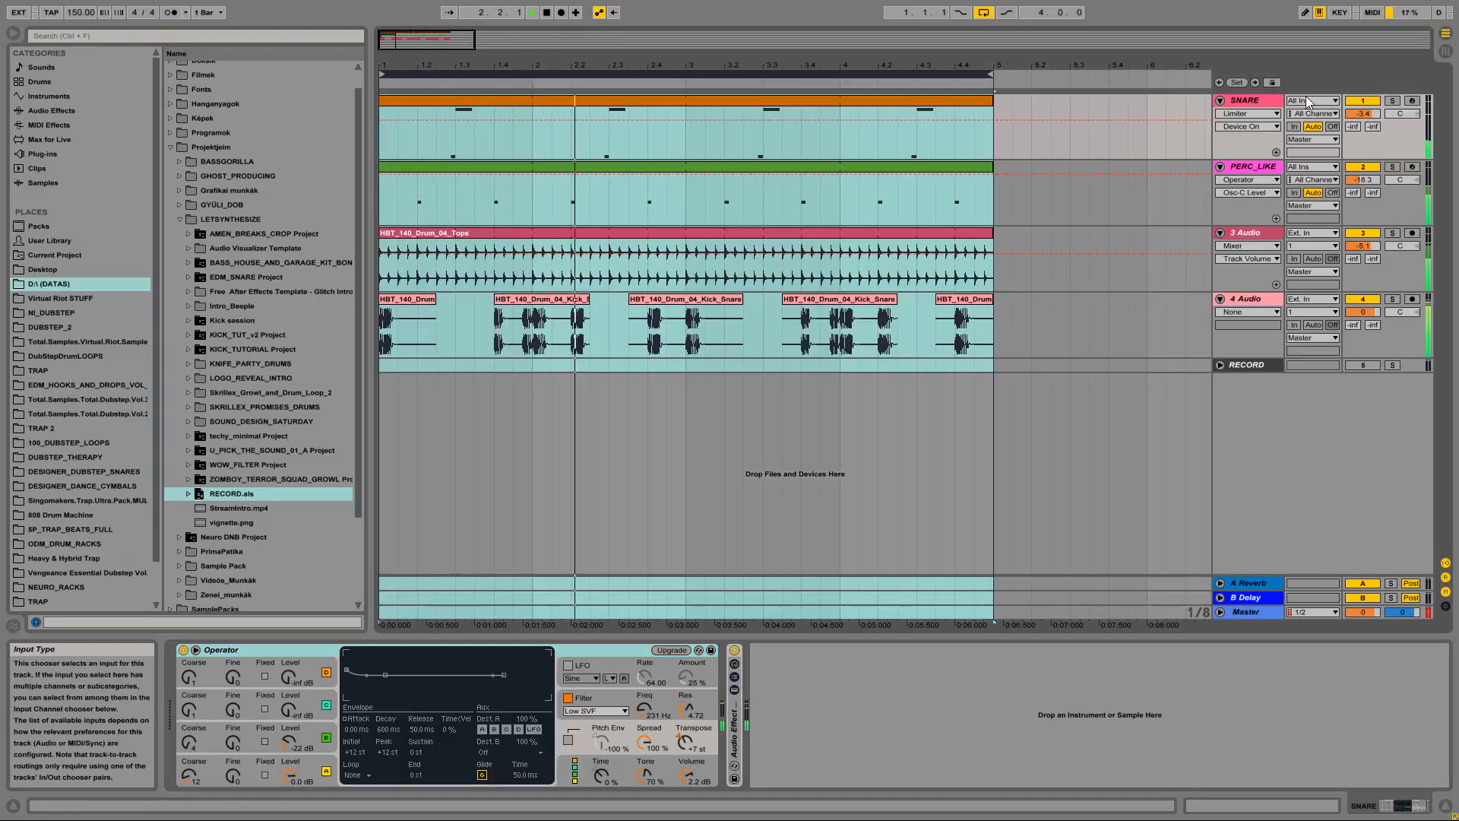
{"action": "key", "text": "space"}
{"action": "left_click", "coordinate": [1366, 301]}
{"action": "left_click", "coordinate": [1364, 234]}
{"action": "left_click", "coordinate": [1376, 168]}
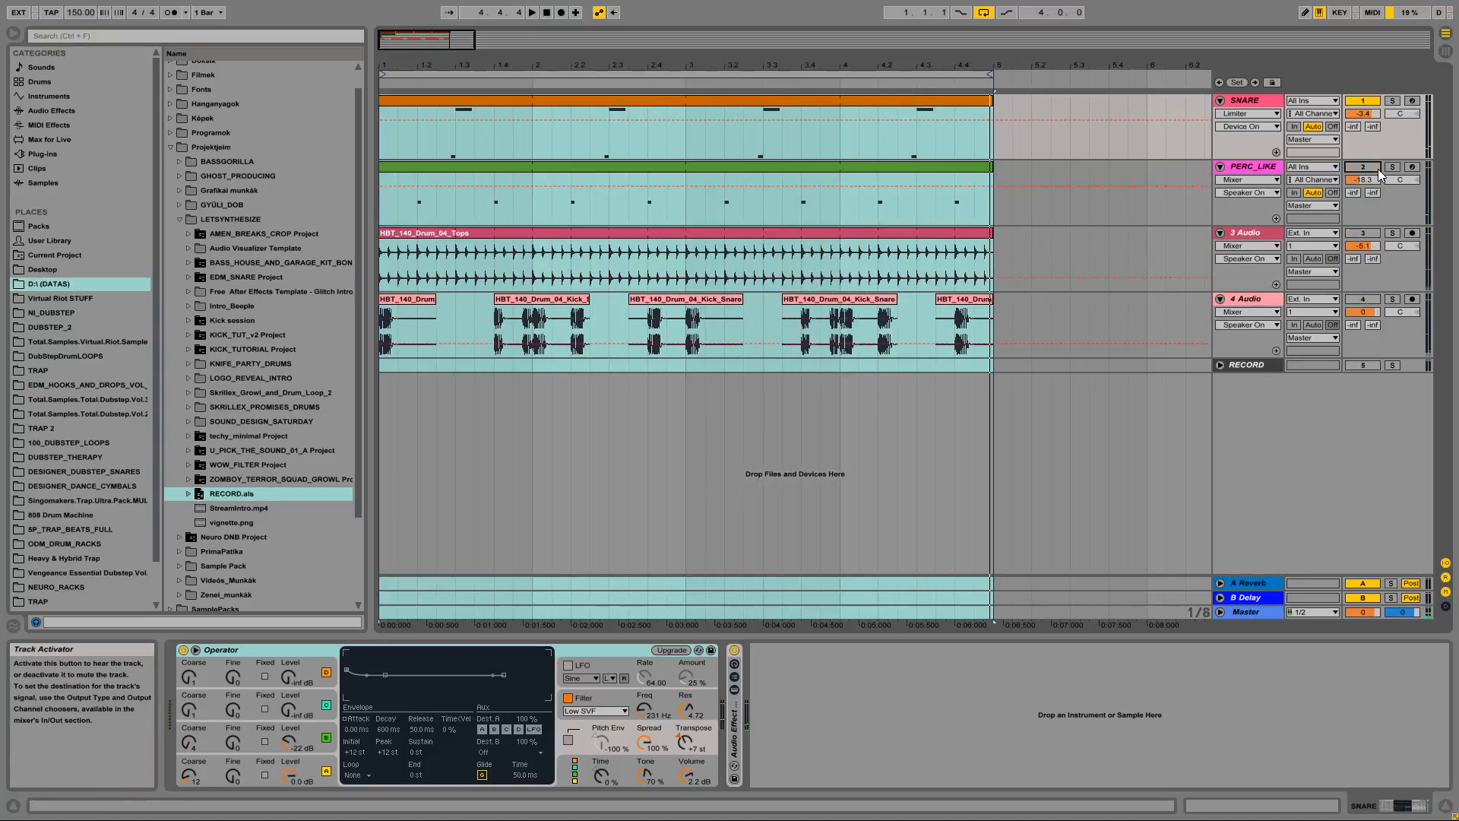
Step: Show the devices in the SNARE track's Audio Effect Rack, and turn off and collapse its Auto Filter and Reverb
{"action": "left_click", "coordinate": [1247, 104]}
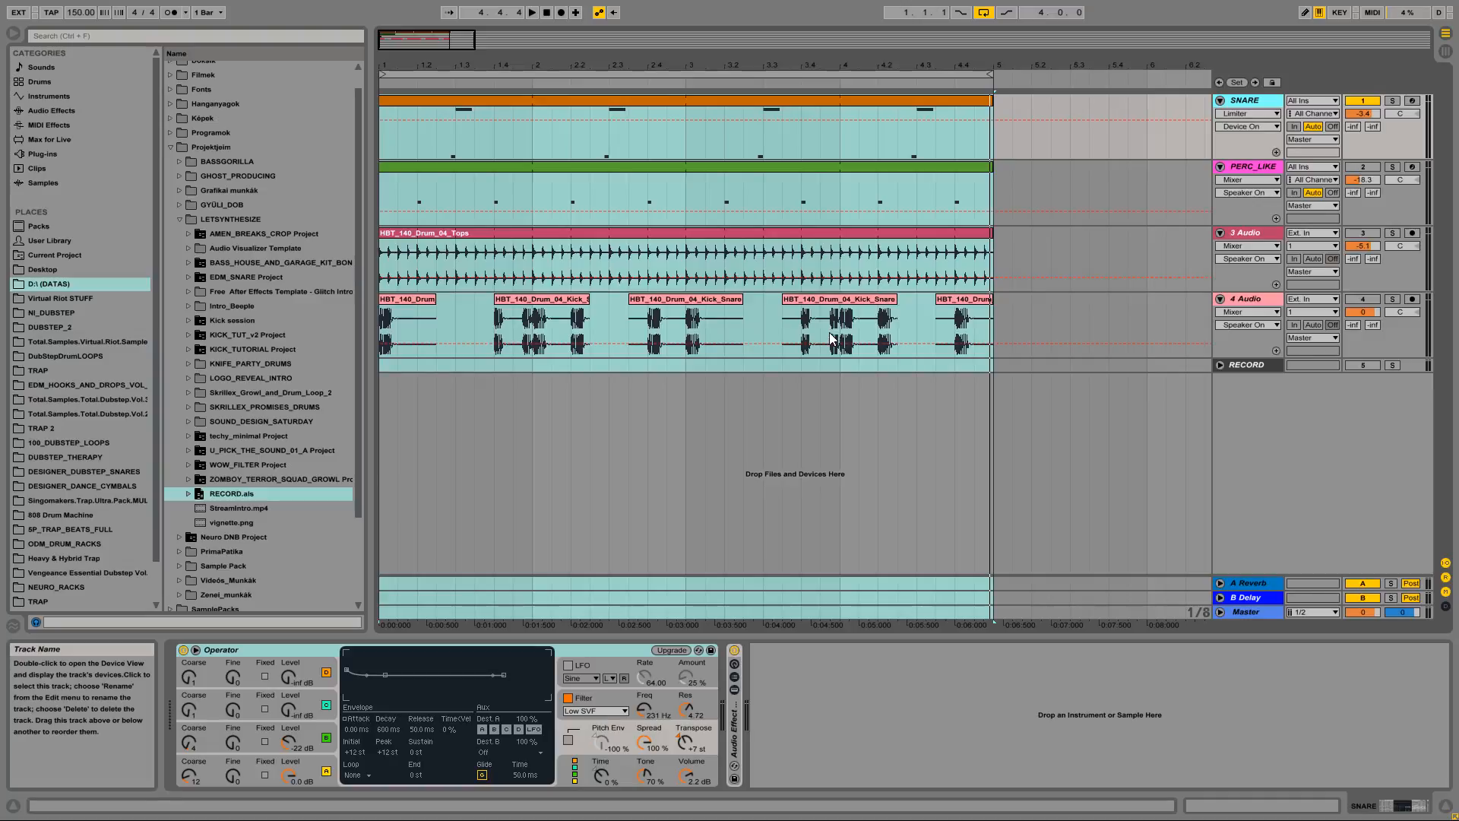
{"action": "left_click", "coordinate": [682, 71]}
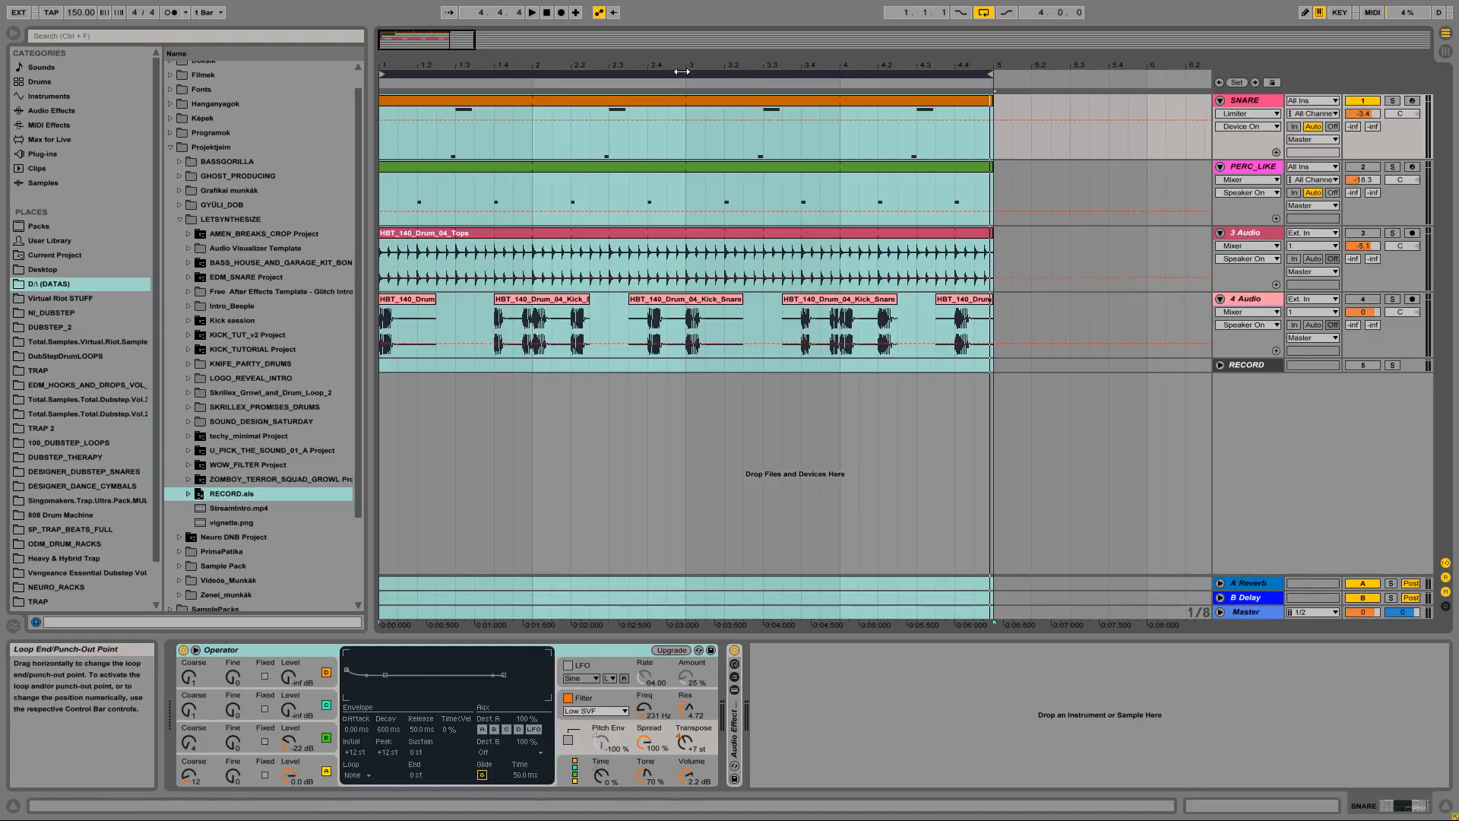
{"action": "left_click", "coordinate": [1271, 103]}
{"action": "left_click", "coordinate": [734, 689]}
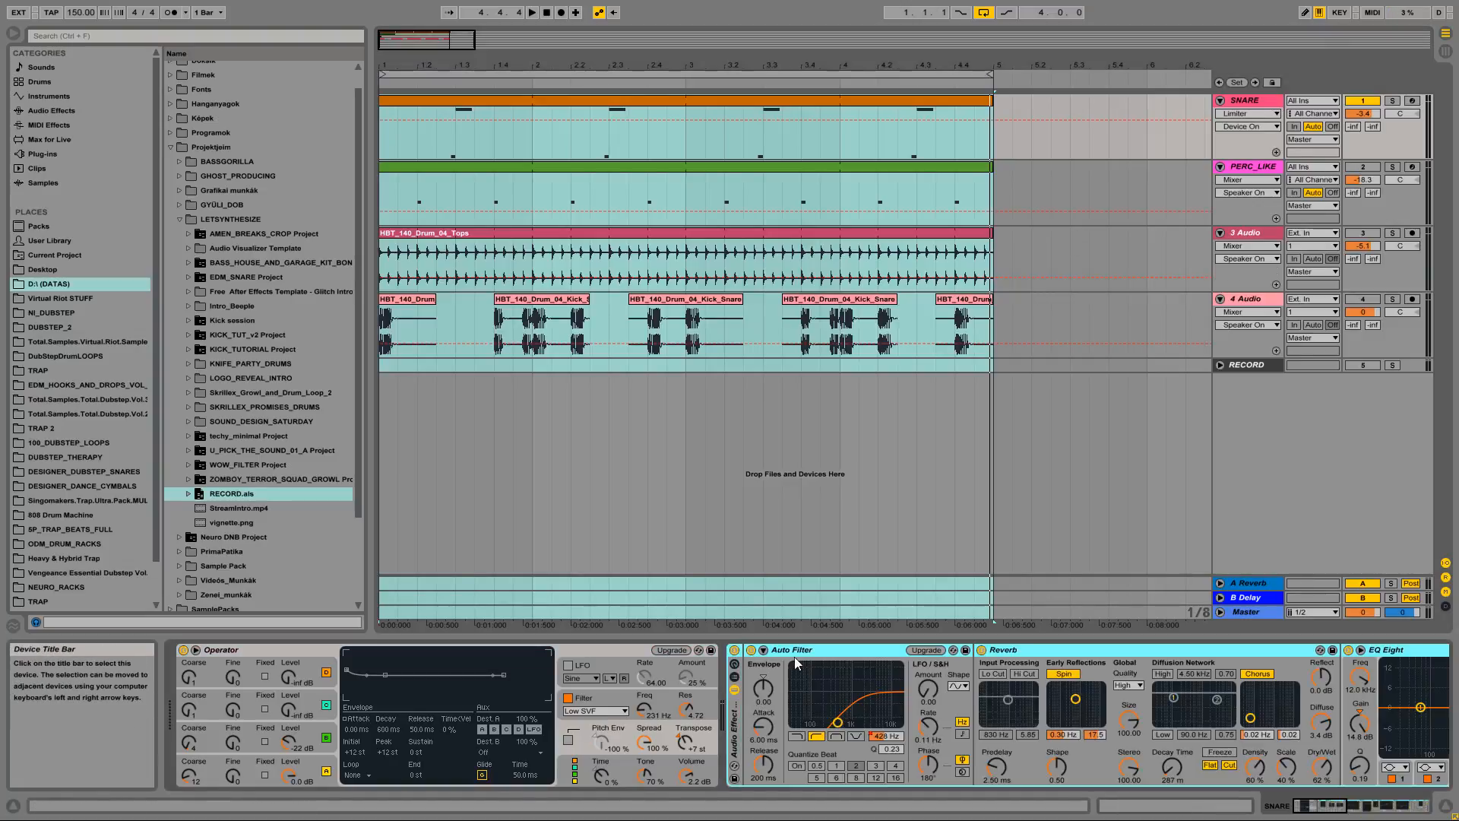
{"action": "double_click", "coordinate": [804, 646]}
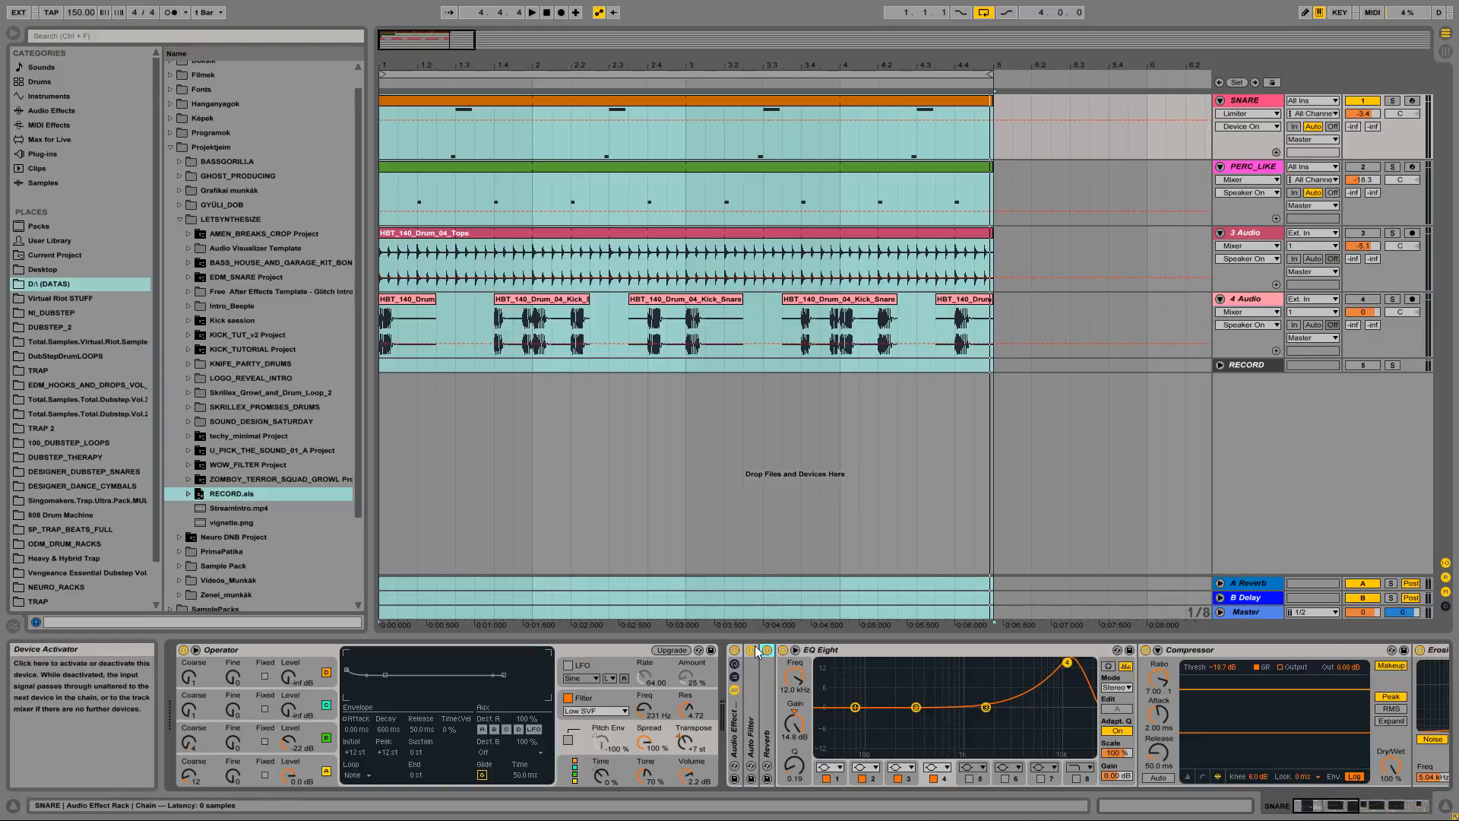
Step: Turn off and collapse the first EQ Eight and the Compressor in the SNARE rack
{"action": "left_click", "coordinate": [792, 651]}
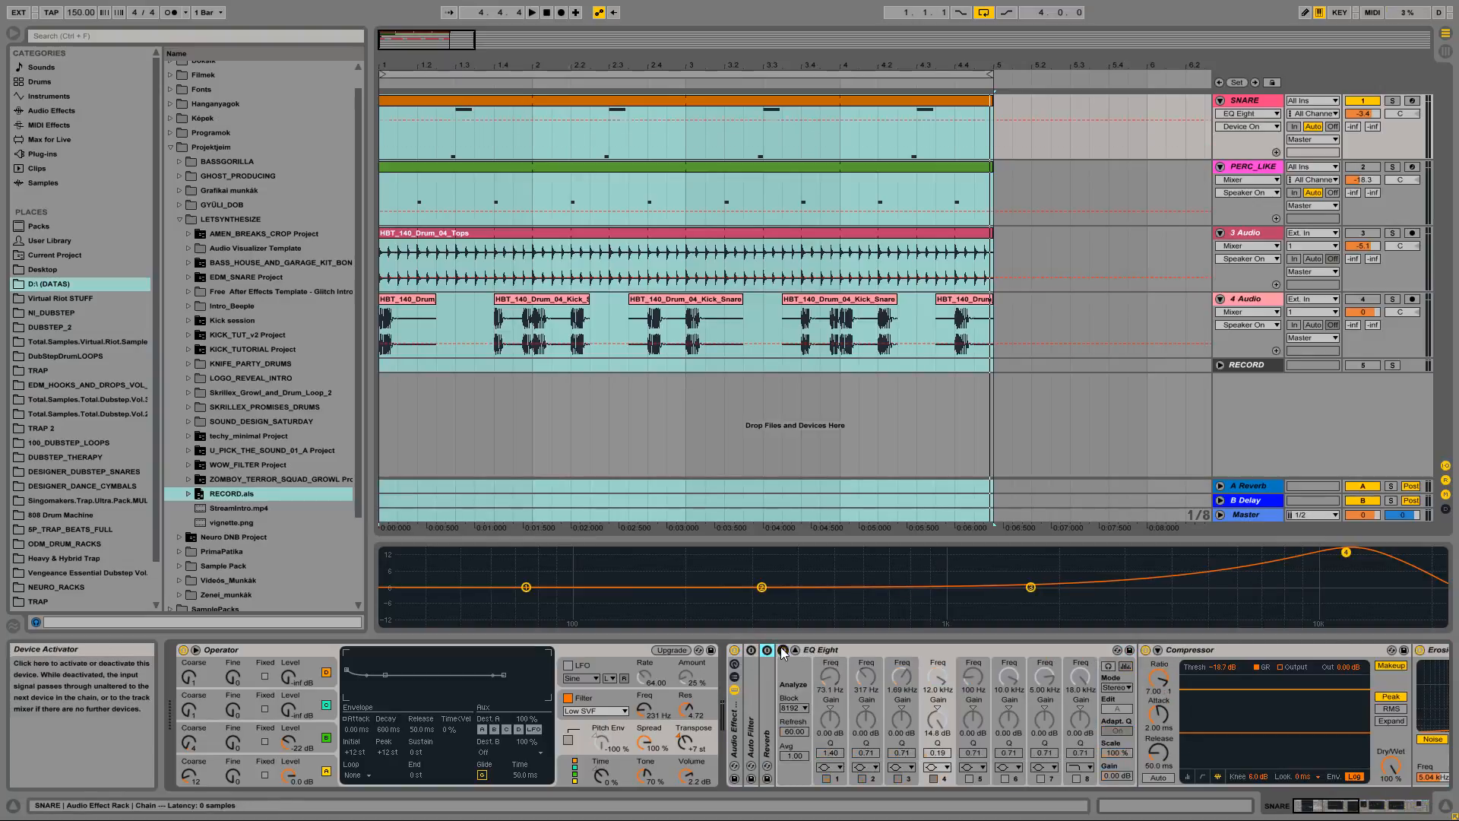
{"action": "left_click", "coordinate": [793, 652]}
{"action": "double_click", "coordinate": [827, 650]}
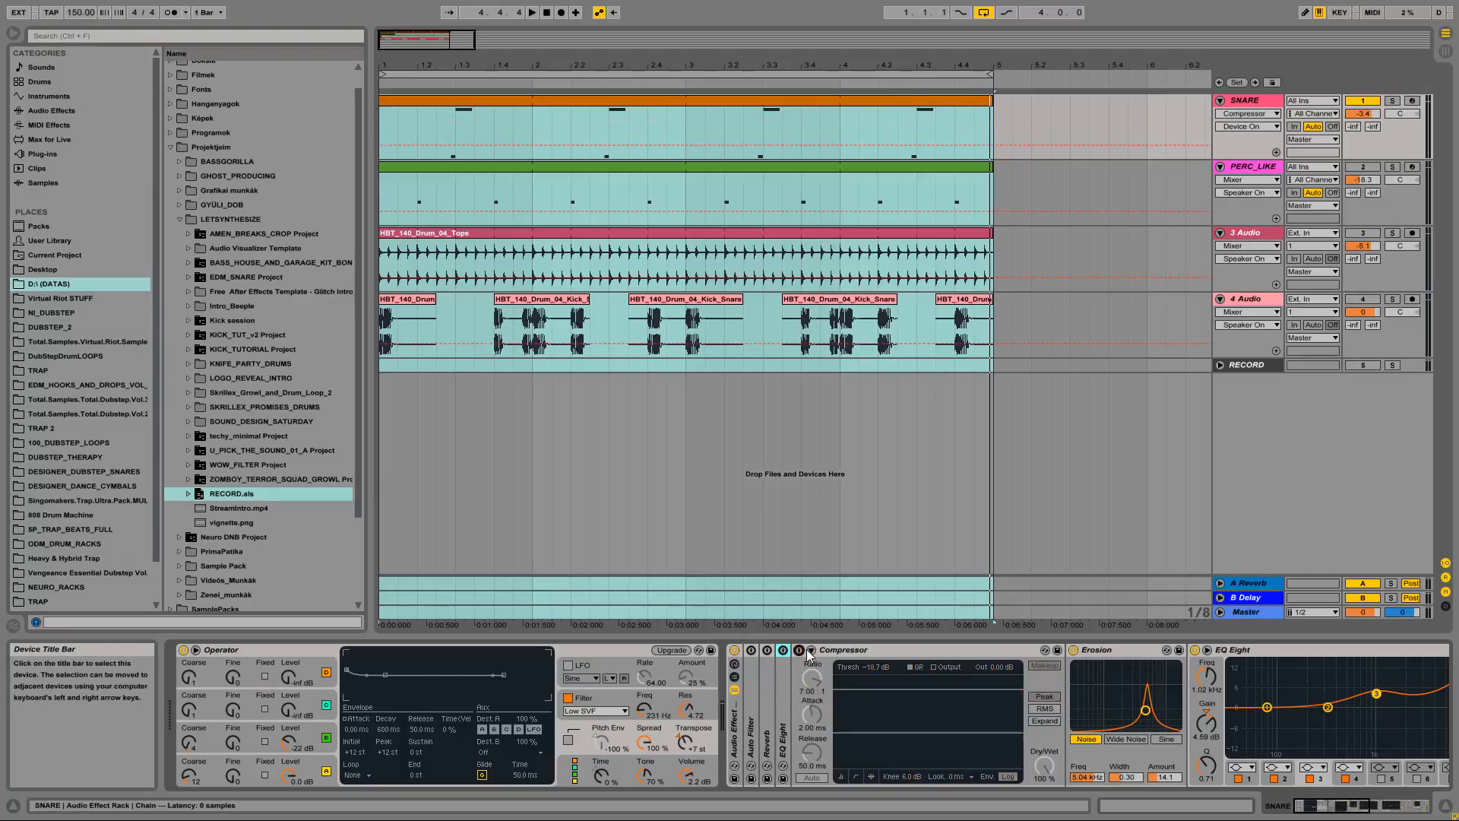
{"action": "double_click", "coordinate": [854, 652]}
Step: Turn off and collapse Erosion and the two EQ Eight devices that follow it
{"action": "left_click", "coordinate": [815, 650]}
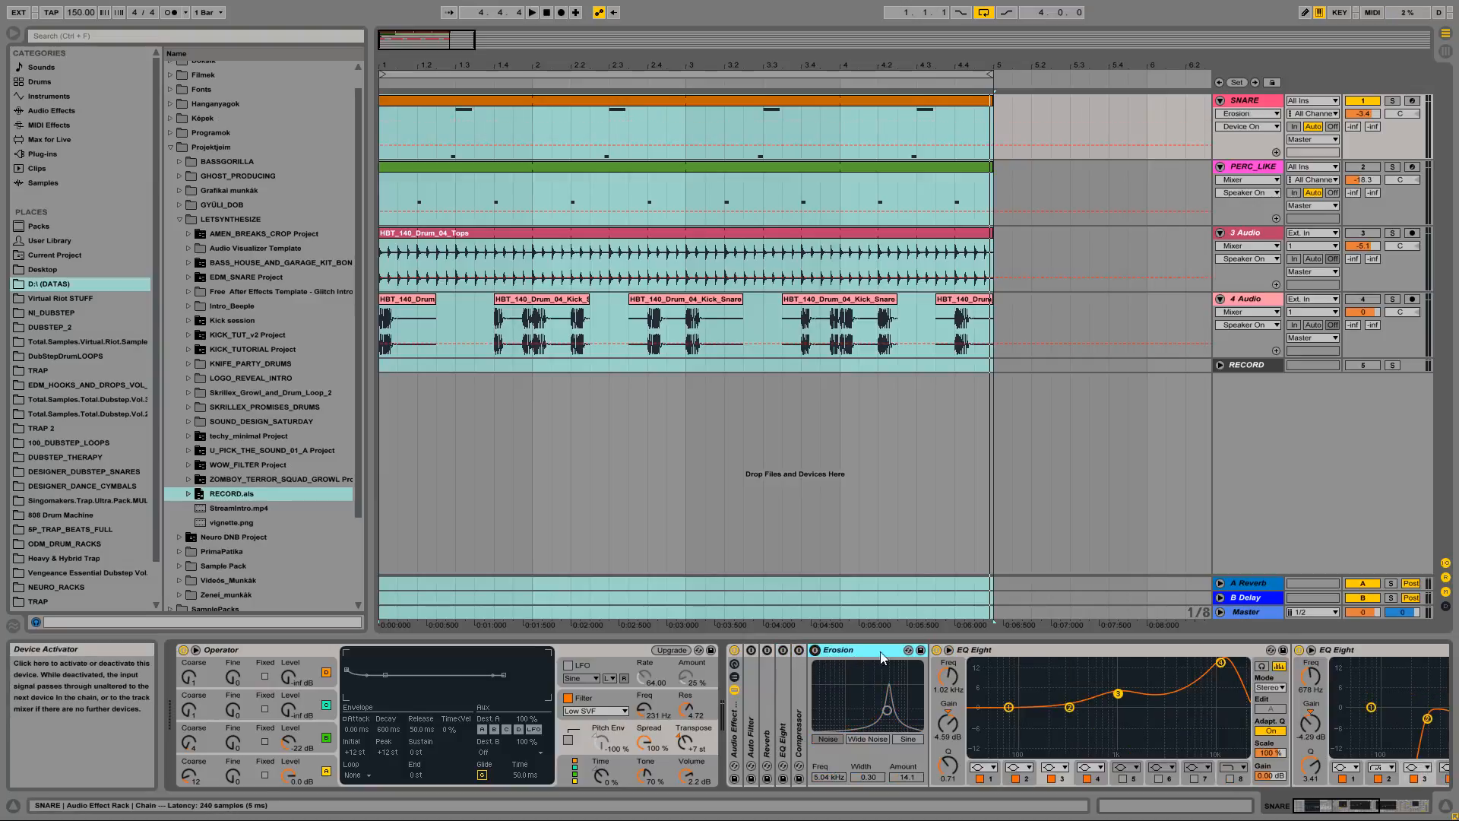
{"action": "double_click", "coordinate": [993, 658]}
{"action": "left_click", "coordinate": [936, 651]}
{"action": "left_click", "coordinate": [871, 650]}
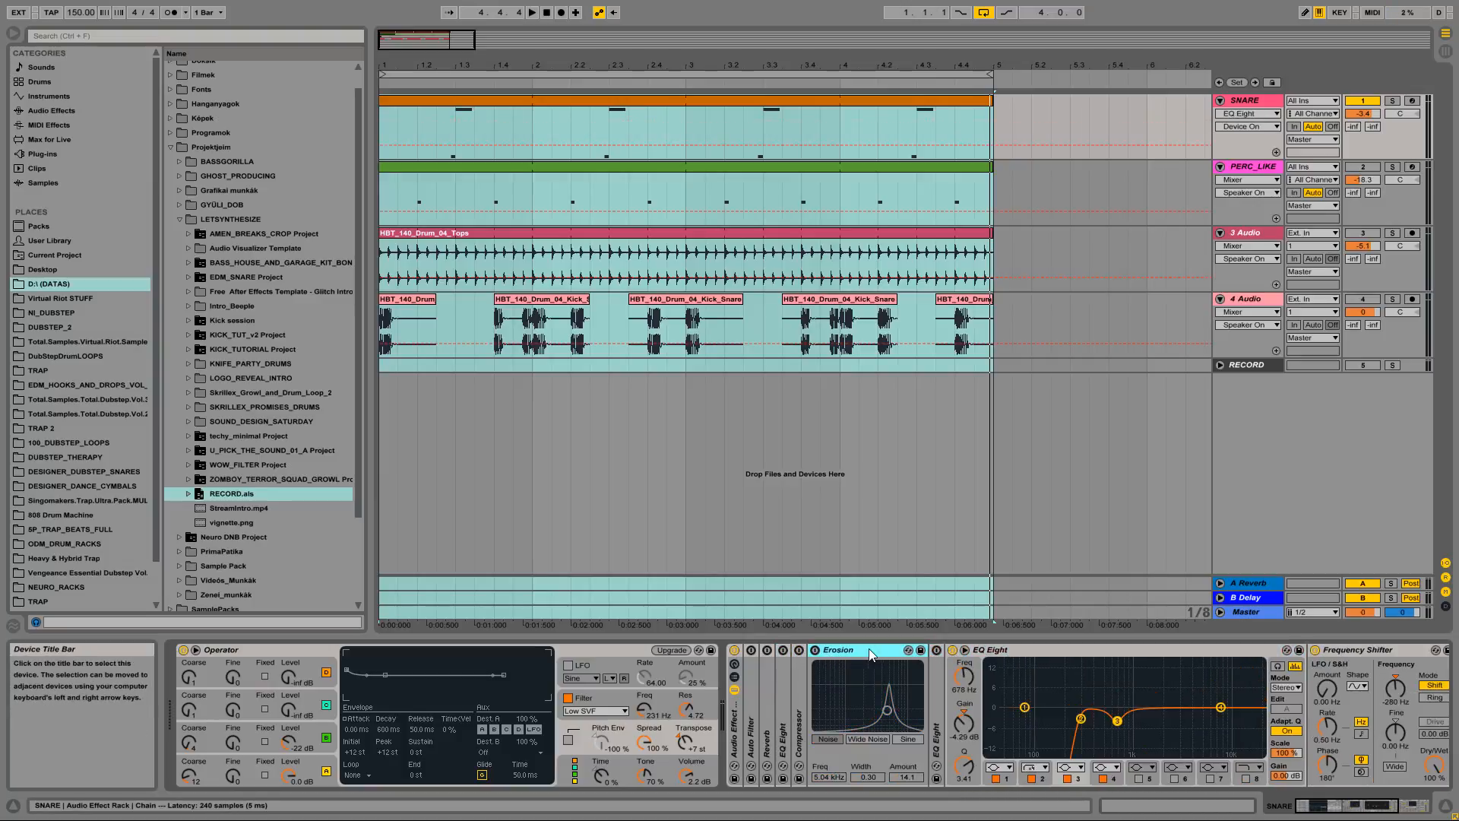
{"action": "double_click", "coordinate": [842, 650]}
{"action": "double_click", "coordinate": [896, 653]}
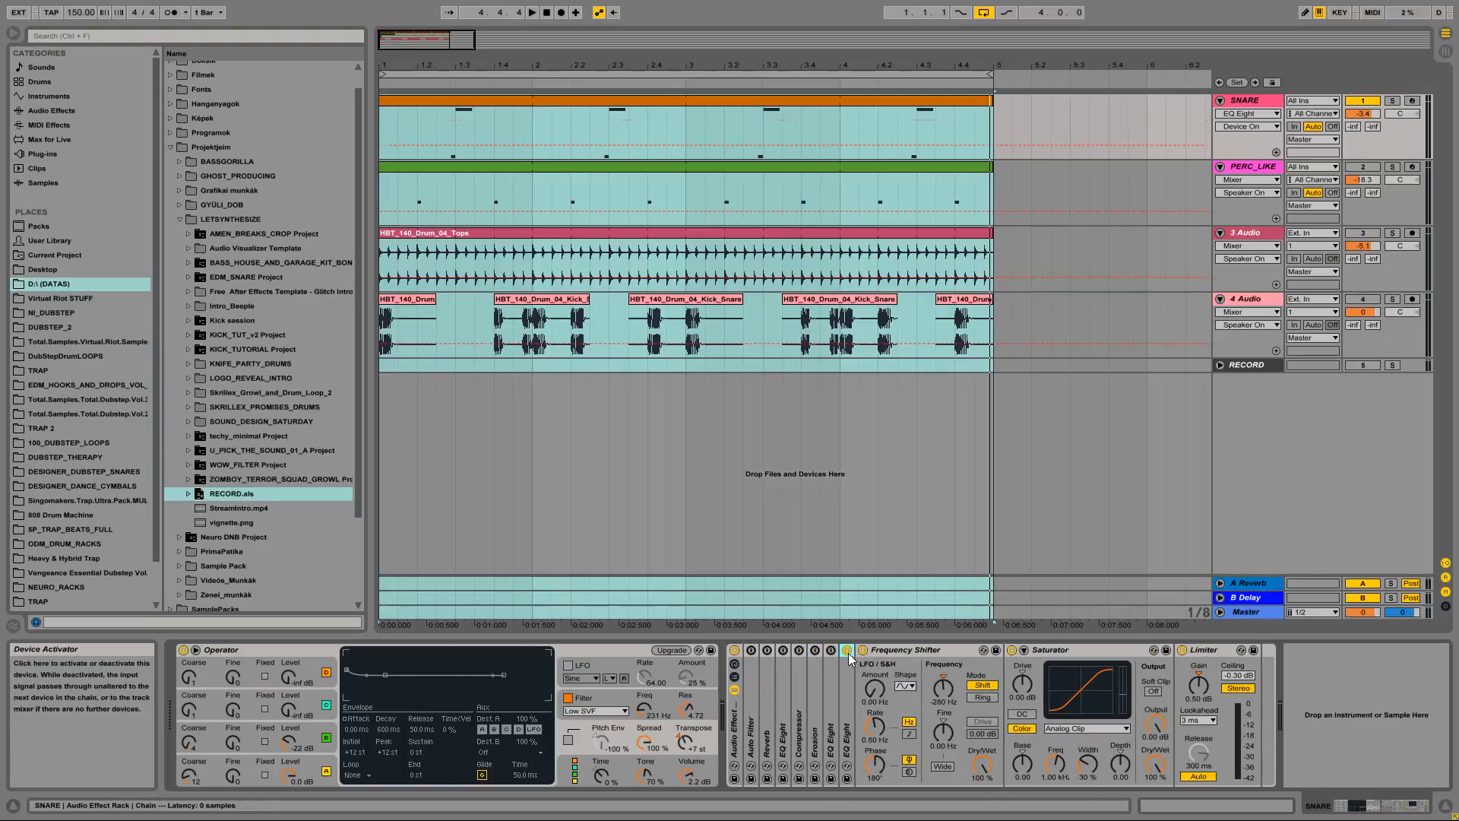
Step: Turn off and collapse the Frequency Shifter, Saturator and Limiter at the end of the SNARE rack
{"action": "double_click", "coordinate": [882, 653]}
{"action": "left_click", "coordinate": [861, 654]}
{"action": "double_click", "coordinate": [927, 652]}
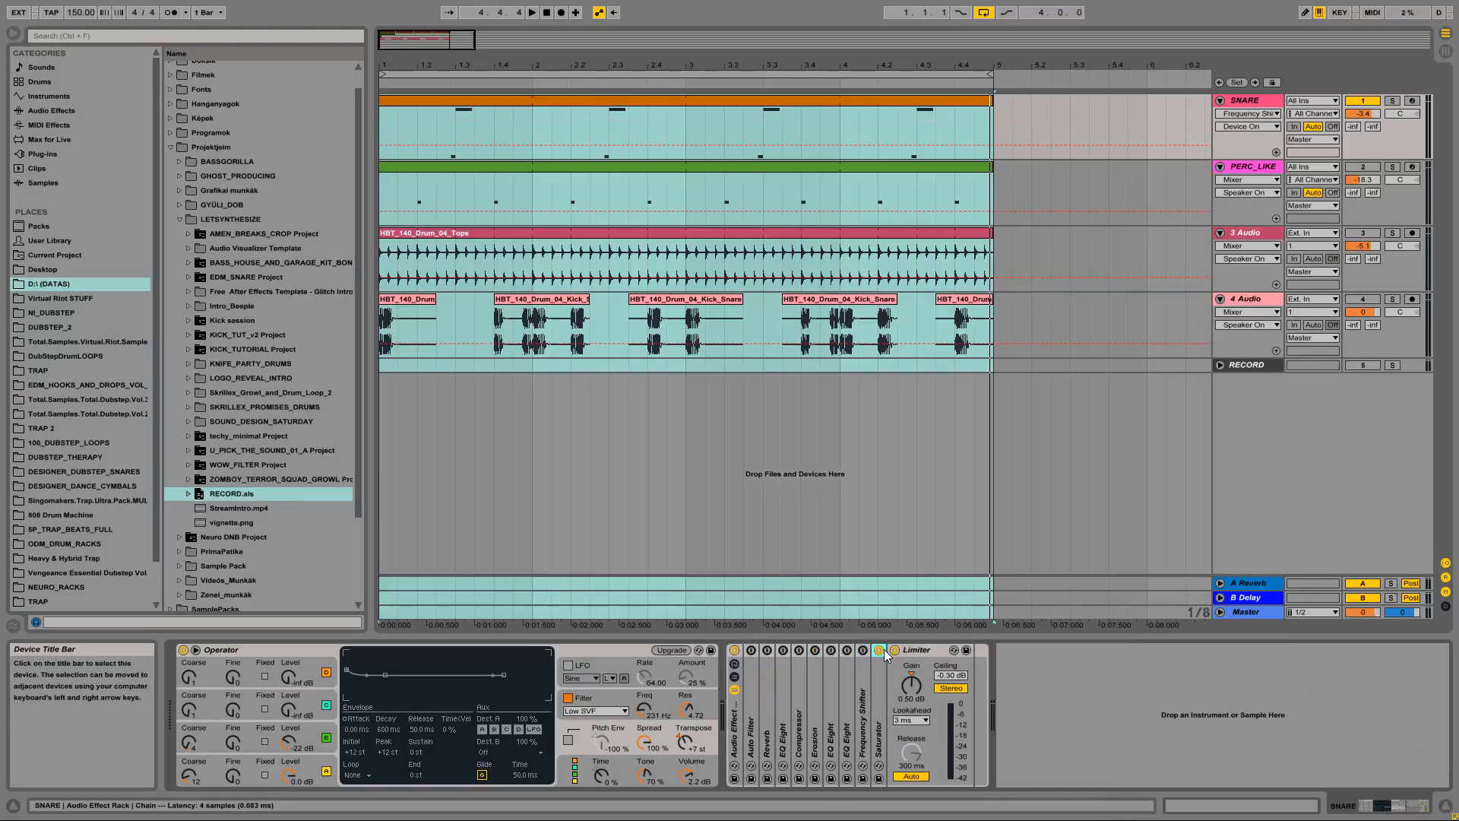
{"action": "left_click", "coordinate": [879, 651]}
{"action": "left_click", "coordinate": [914, 651]}
{"action": "left_click", "coordinate": [894, 650]}
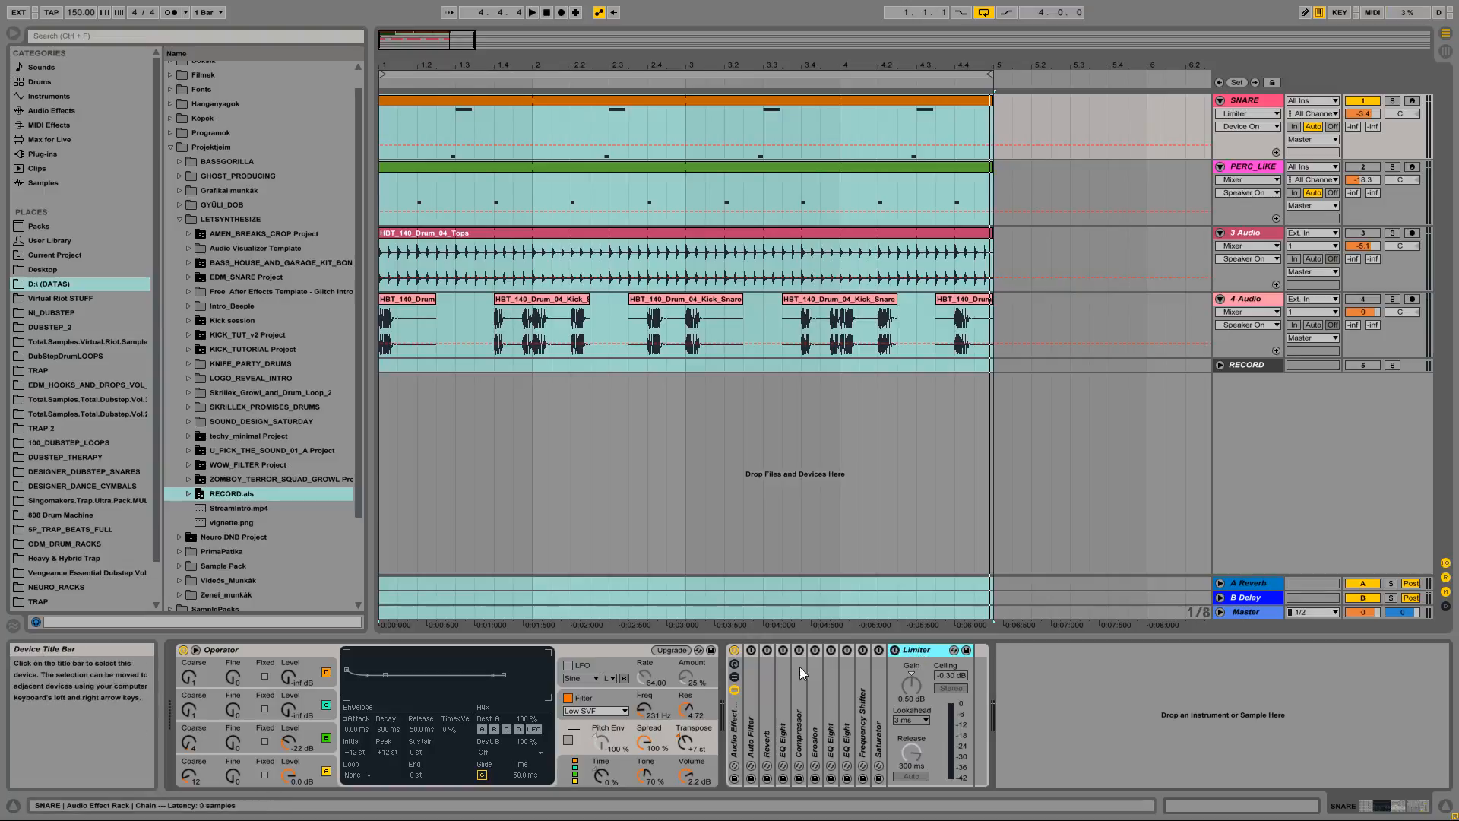
{"action": "double_click", "coordinate": [921, 650]}
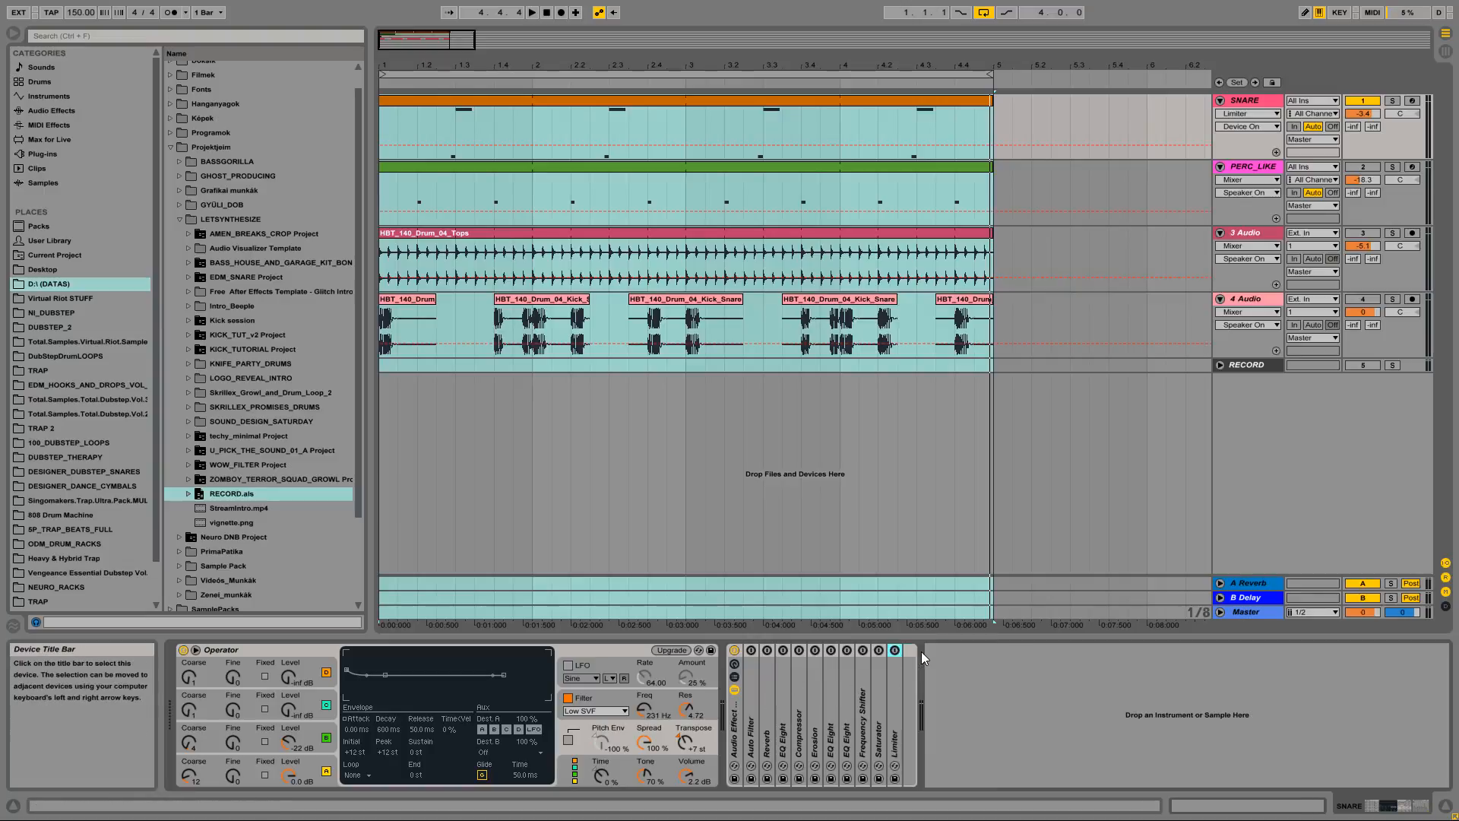
Step: Examine Operator's filter settings and the waveforms used by oscillators A and B
{"action": "left_click", "coordinate": [577, 703]}
{"action": "left_click", "coordinate": [326, 757]}
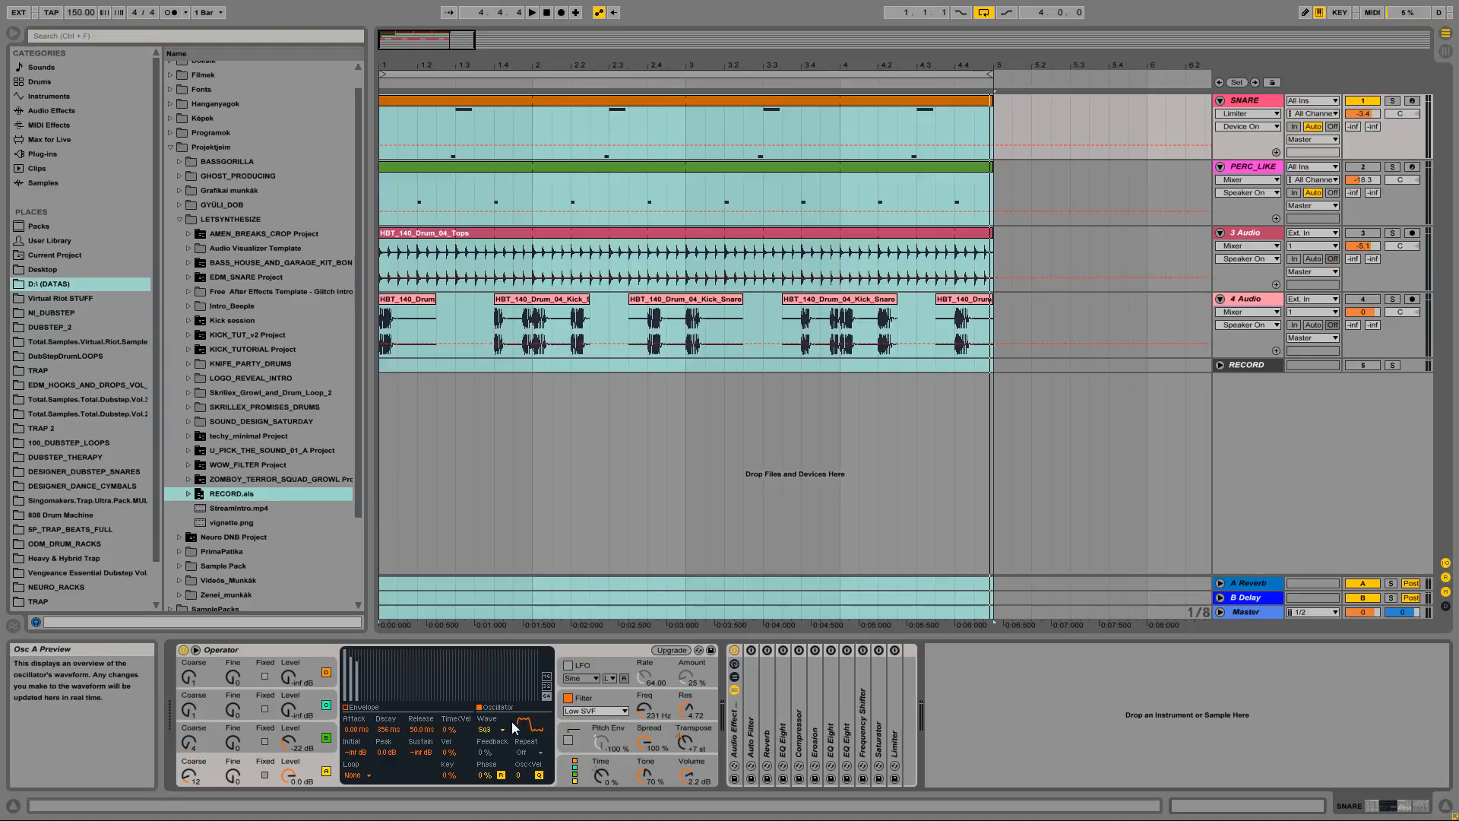
{"action": "left_click", "coordinate": [489, 731]}
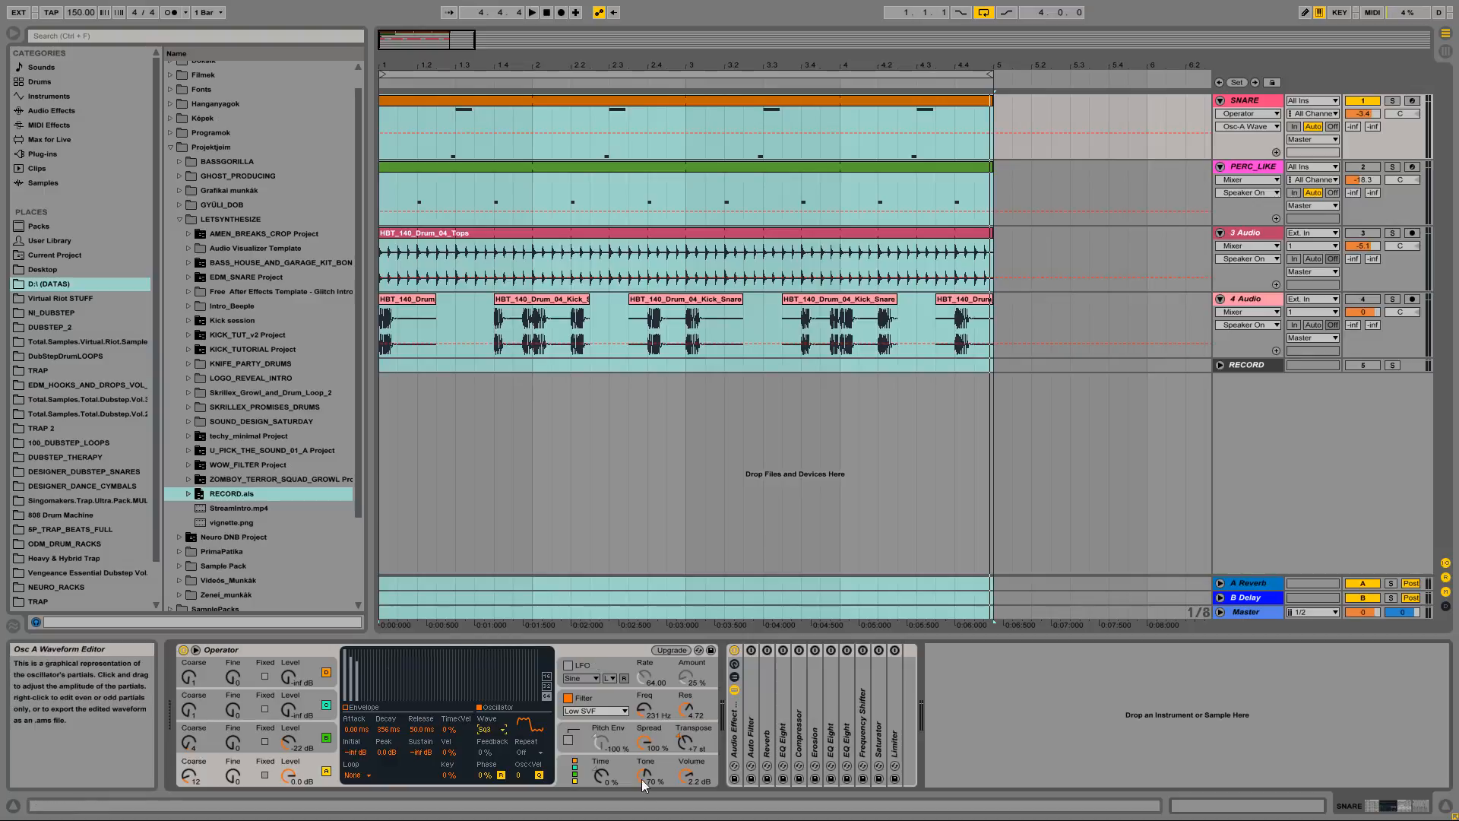
{"action": "left_click", "coordinate": [309, 728]}
{"action": "left_click", "coordinate": [494, 727]}
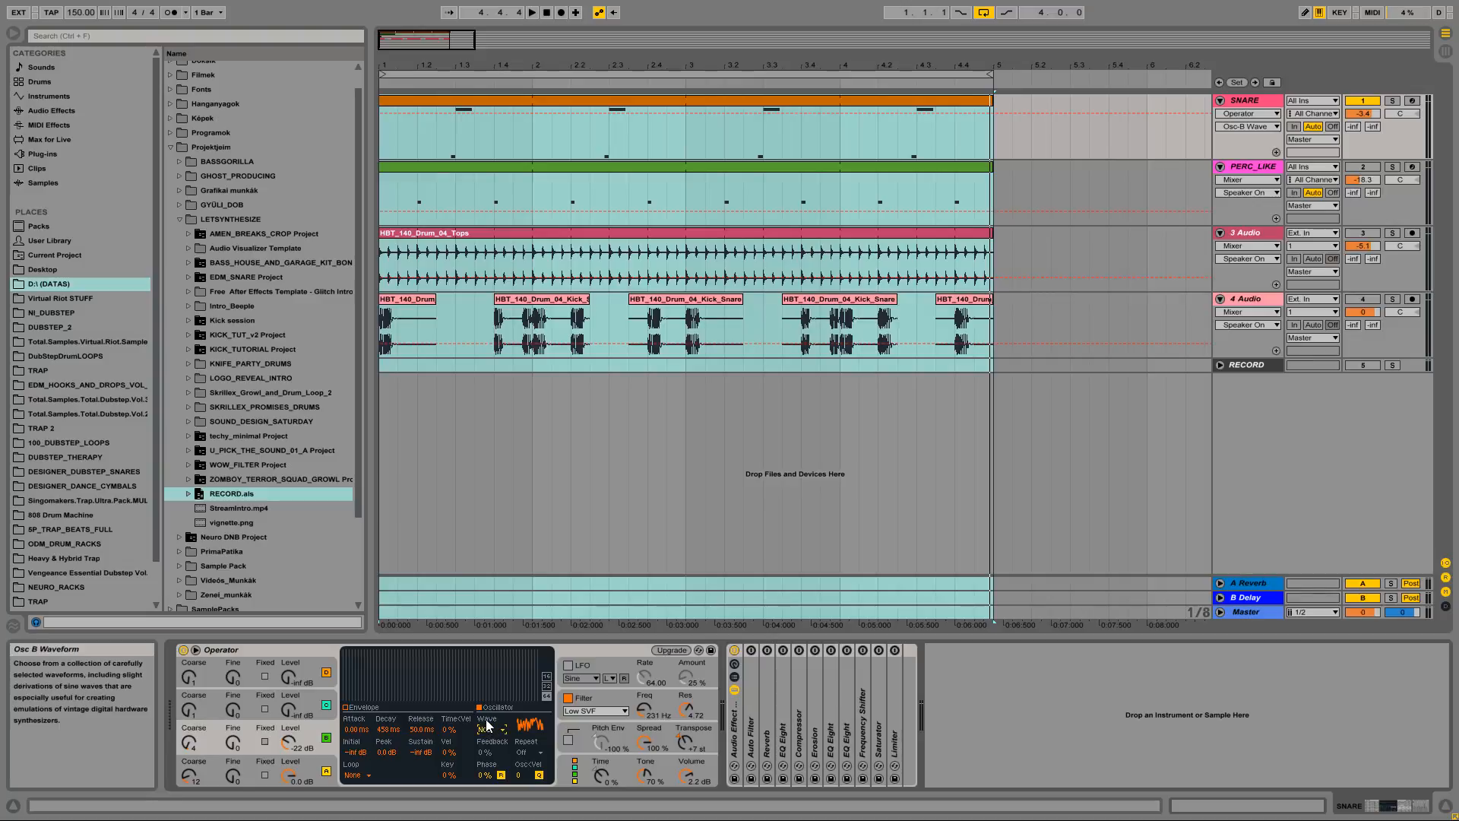
Step: Switch Operator's filter off, audition the dry snare from 1.2.4, and switch the filter back on
{"action": "left_click", "coordinate": [568, 697]}
{"action": "key", "text": "space"}
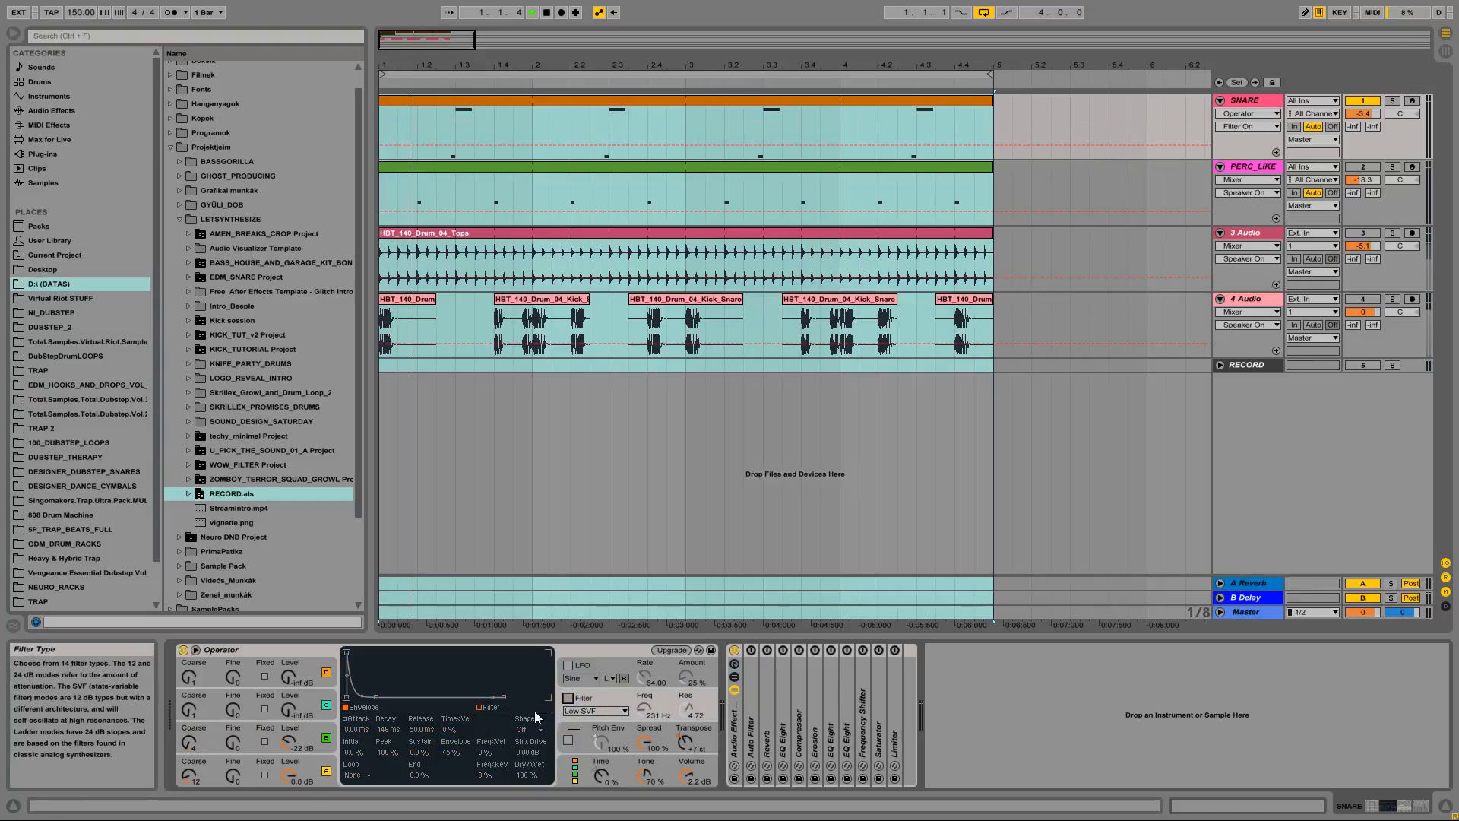
{"action": "key", "text": "space"}
{"action": "key", "text": "space"}
{"action": "left_click", "coordinate": [443, 75]}
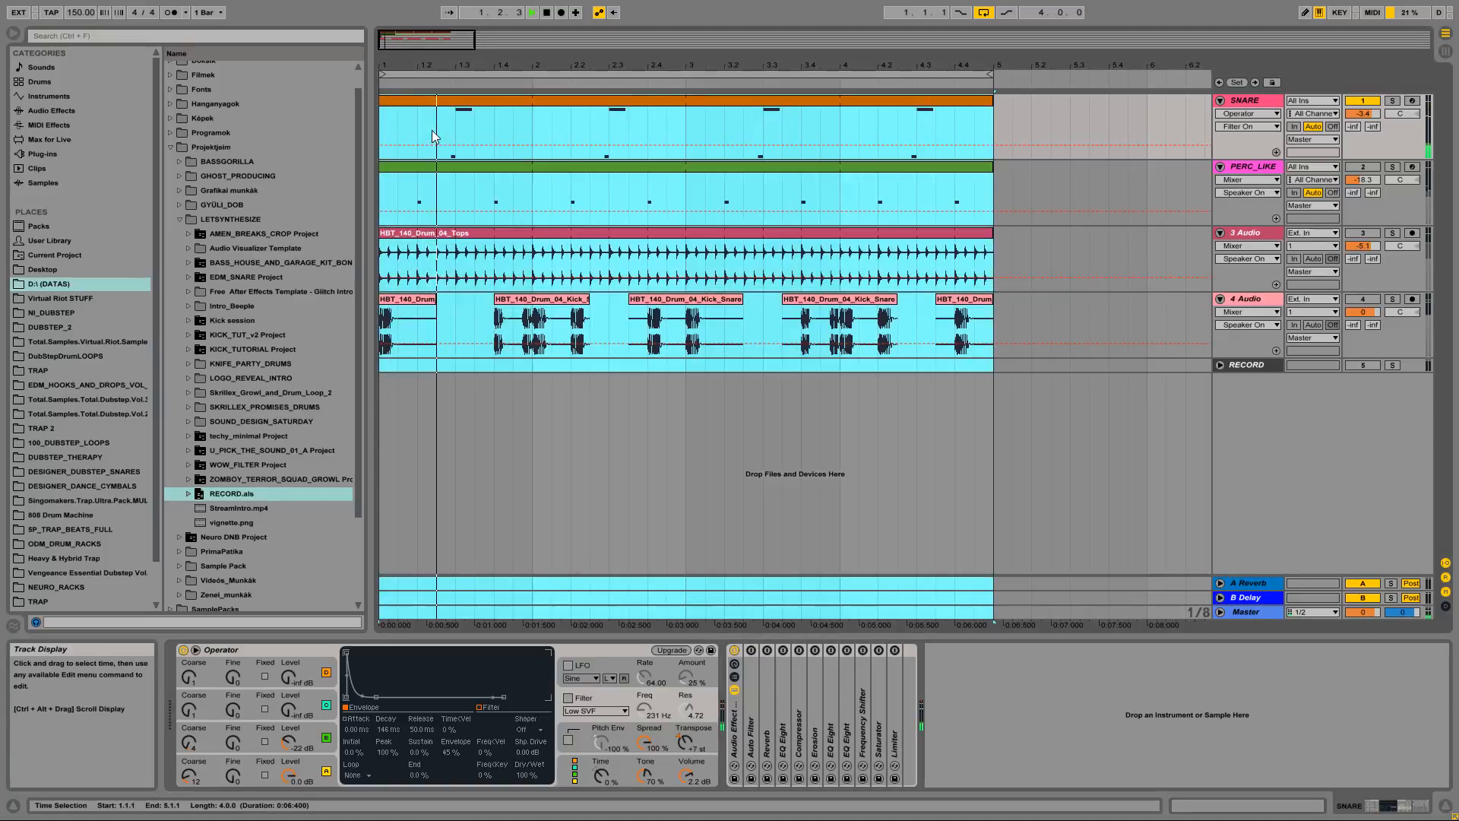
{"action": "left_click_drag", "start_coordinate": [443, 68], "coordinate": [449, 125]}
{"action": "key", "text": "space"}
{"action": "left_click", "coordinate": [475, 132]}
{"action": "key", "text": "space"}
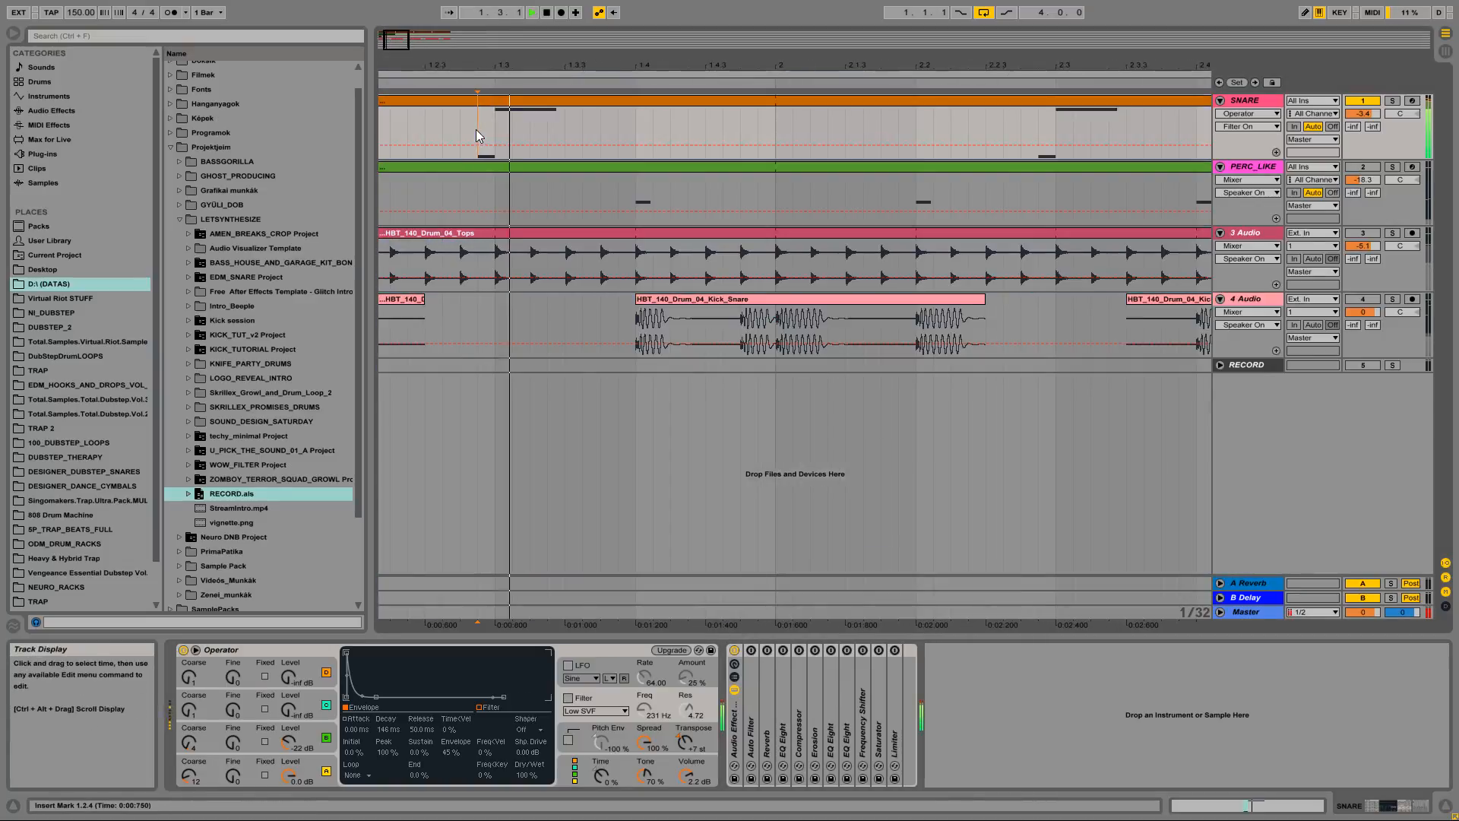
{"action": "key", "text": "space"}
{"action": "left_click_drag", "start_coordinate": [499, 70], "coordinate": [524, 47]}
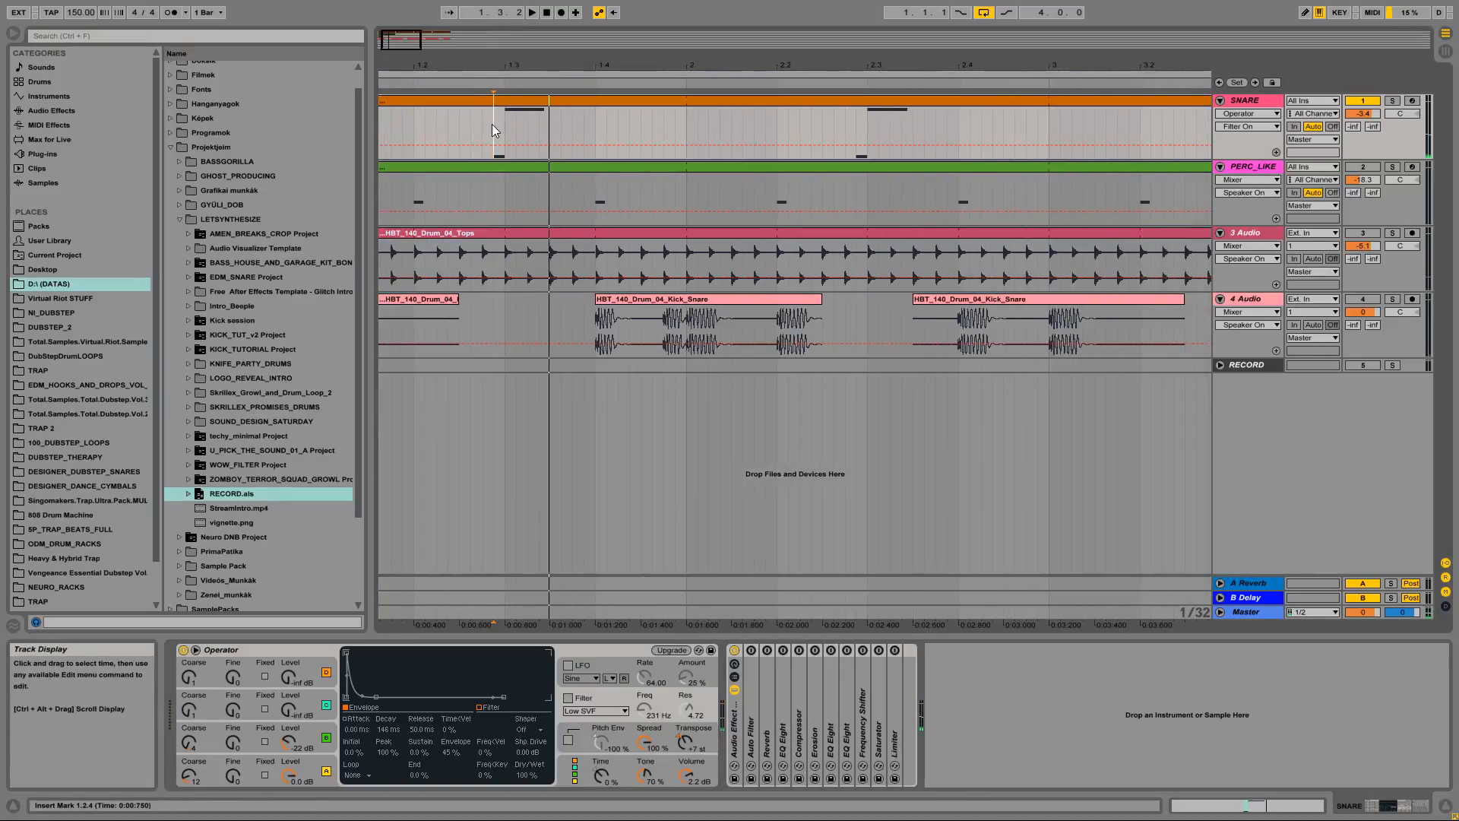
{"action": "left_click", "coordinate": [569, 697]}
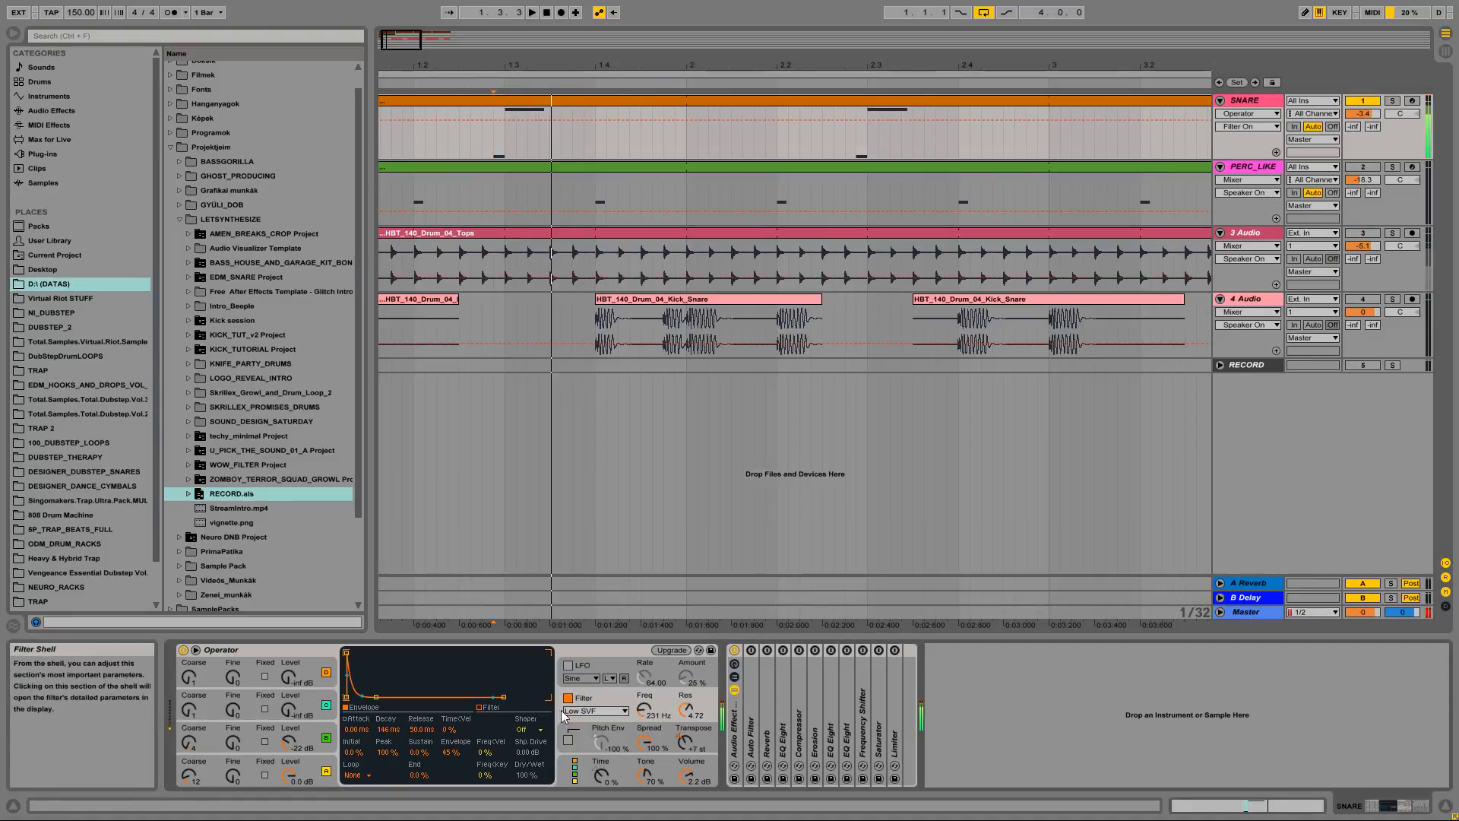
Step: Adjust the envelope amount on Operator's filter frequency while auditioning the snare hit
{"action": "left_click", "coordinate": [448, 752]}
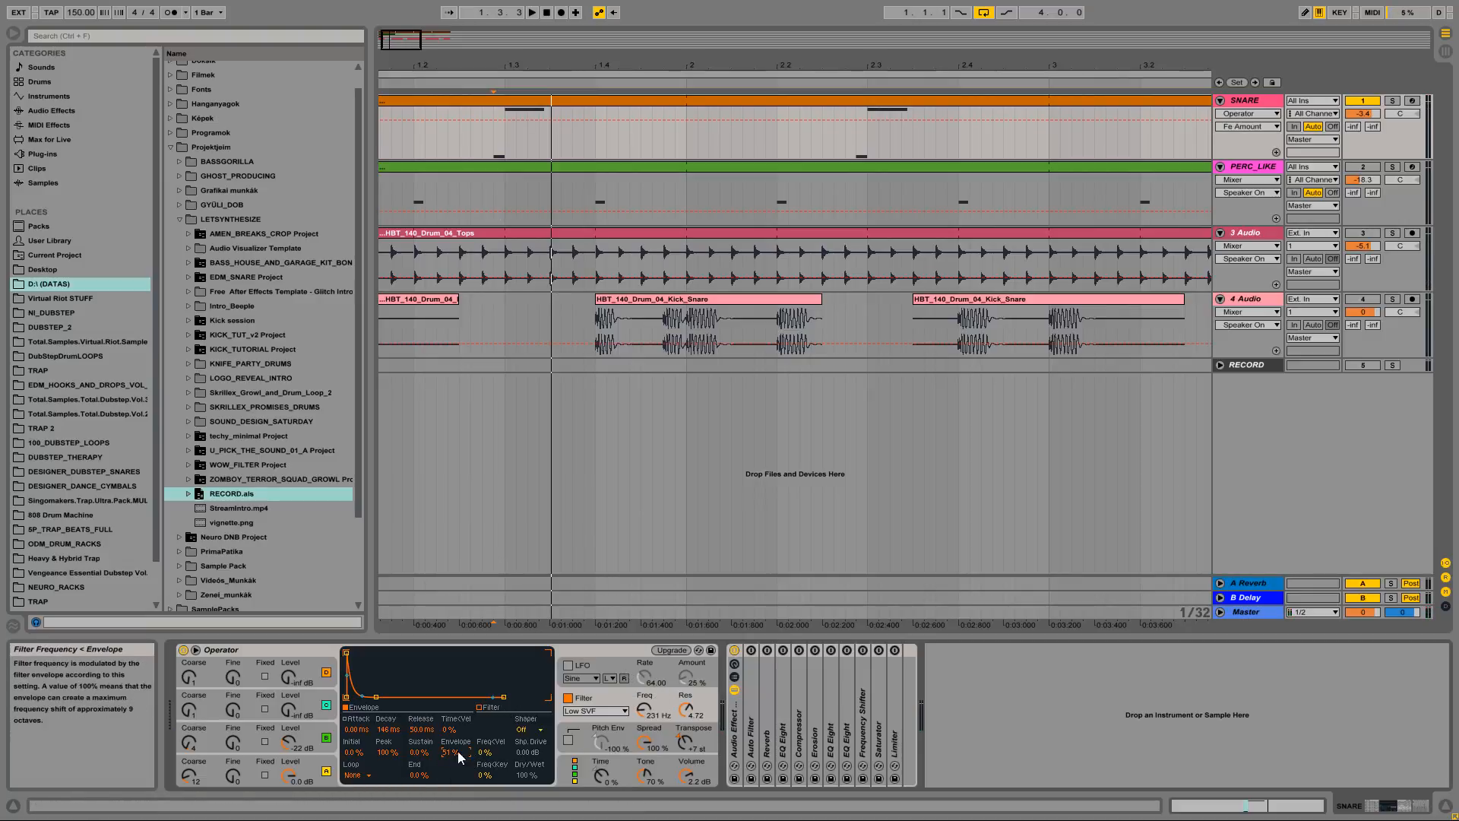
{"action": "left_click_drag", "start_coordinate": [450, 753], "coordinate": [450, 782]}
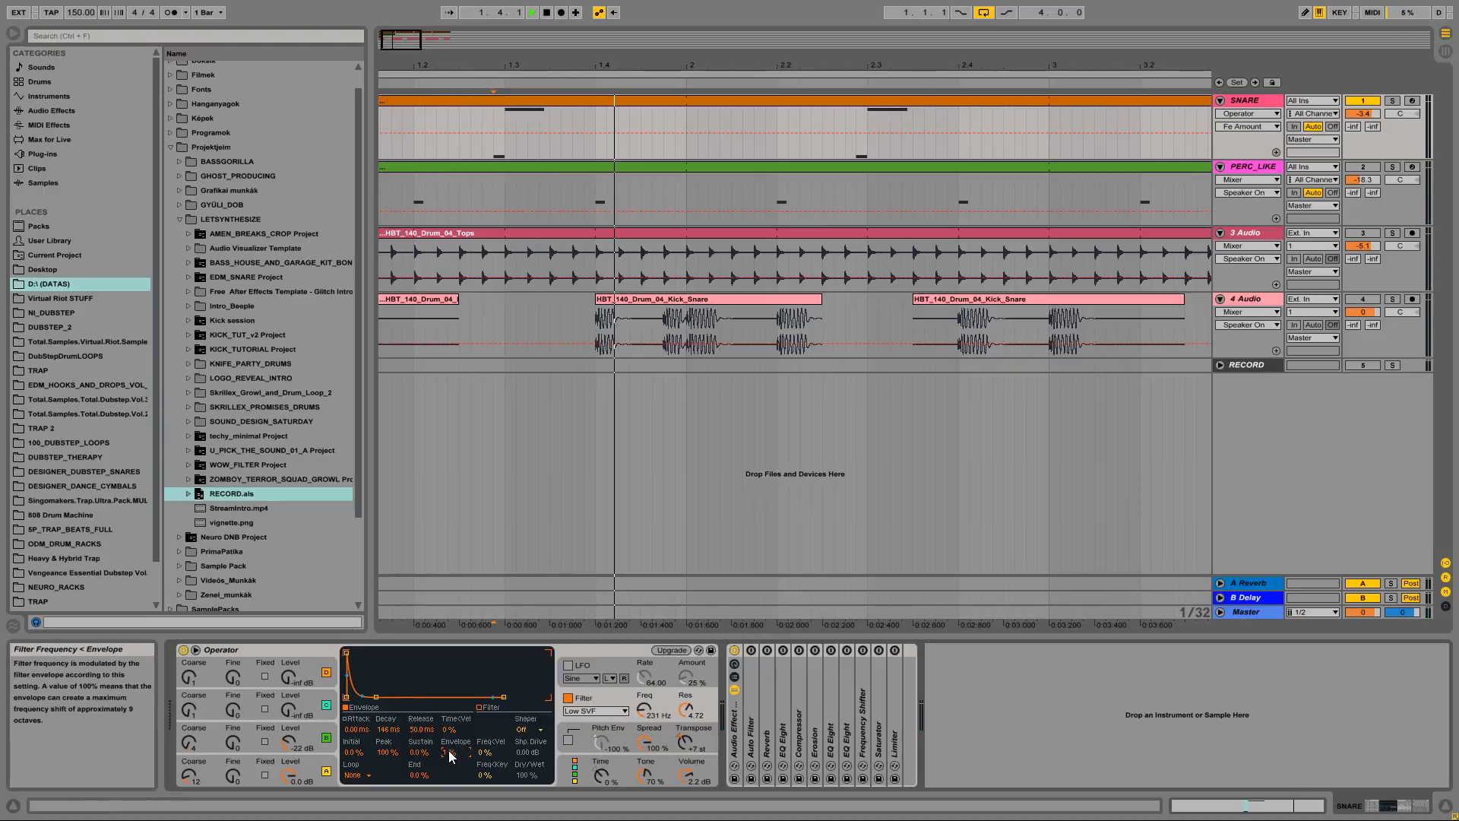
{"action": "left_click_drag", "start_coordinate": [451, 754], "coordinate": [451, 725]}
{"action": "key", "text": "space"}
{"action": "key", "text": "space"}
{"action": "key", "text": "space"}
{"action": "key", "text": "space"}
{"action": "key", "text": "space"}
{"action": "key", "text": "space"}
{"action": "key", "text": "space"}
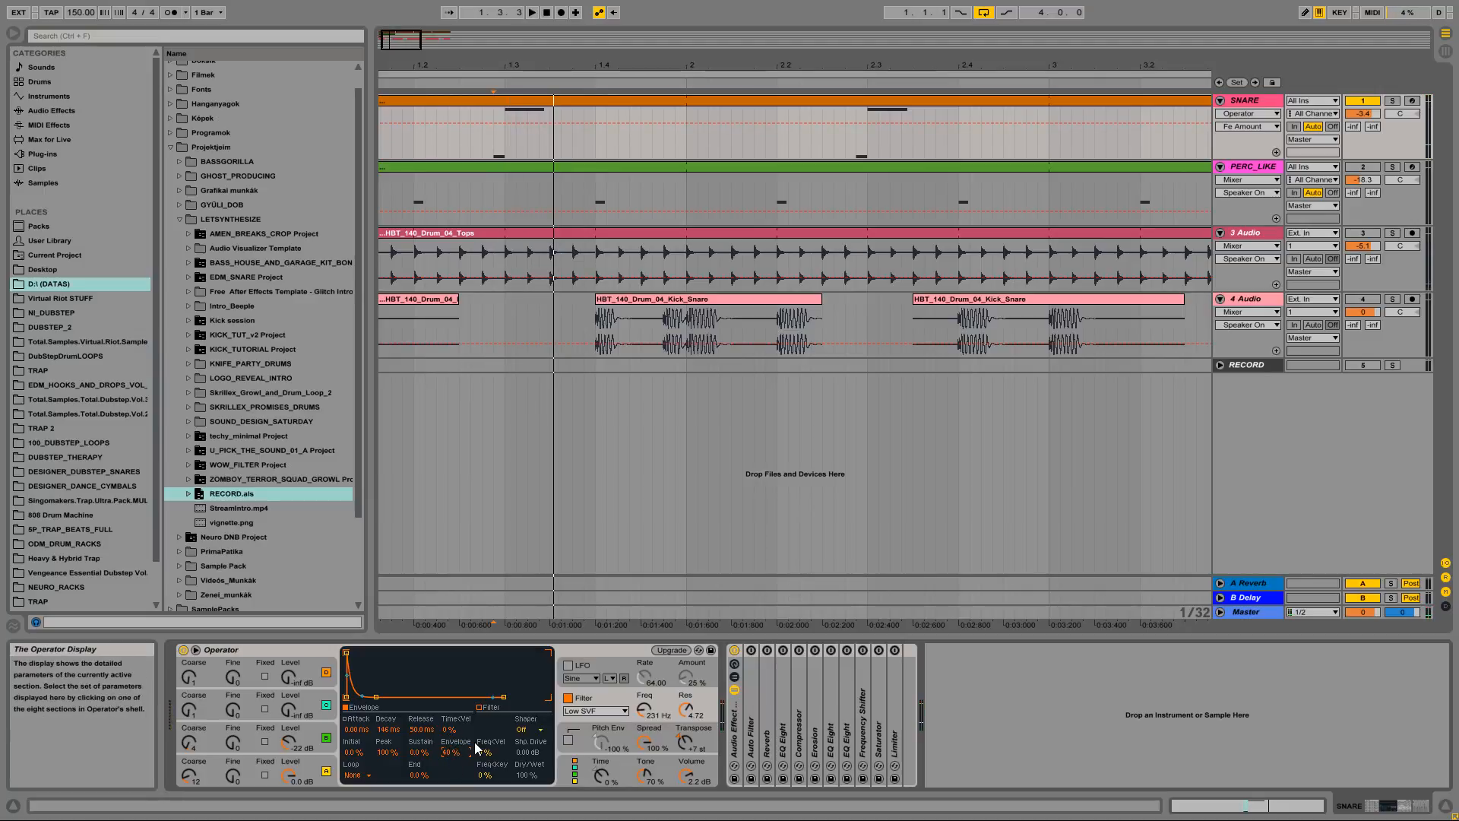
Step: Try a lower Spread on Operator, restore it to 100%, and audition the snare
{"action": "left_click_drag", "start_coordinate": [647, 747], "coordinate": [648, 672]}
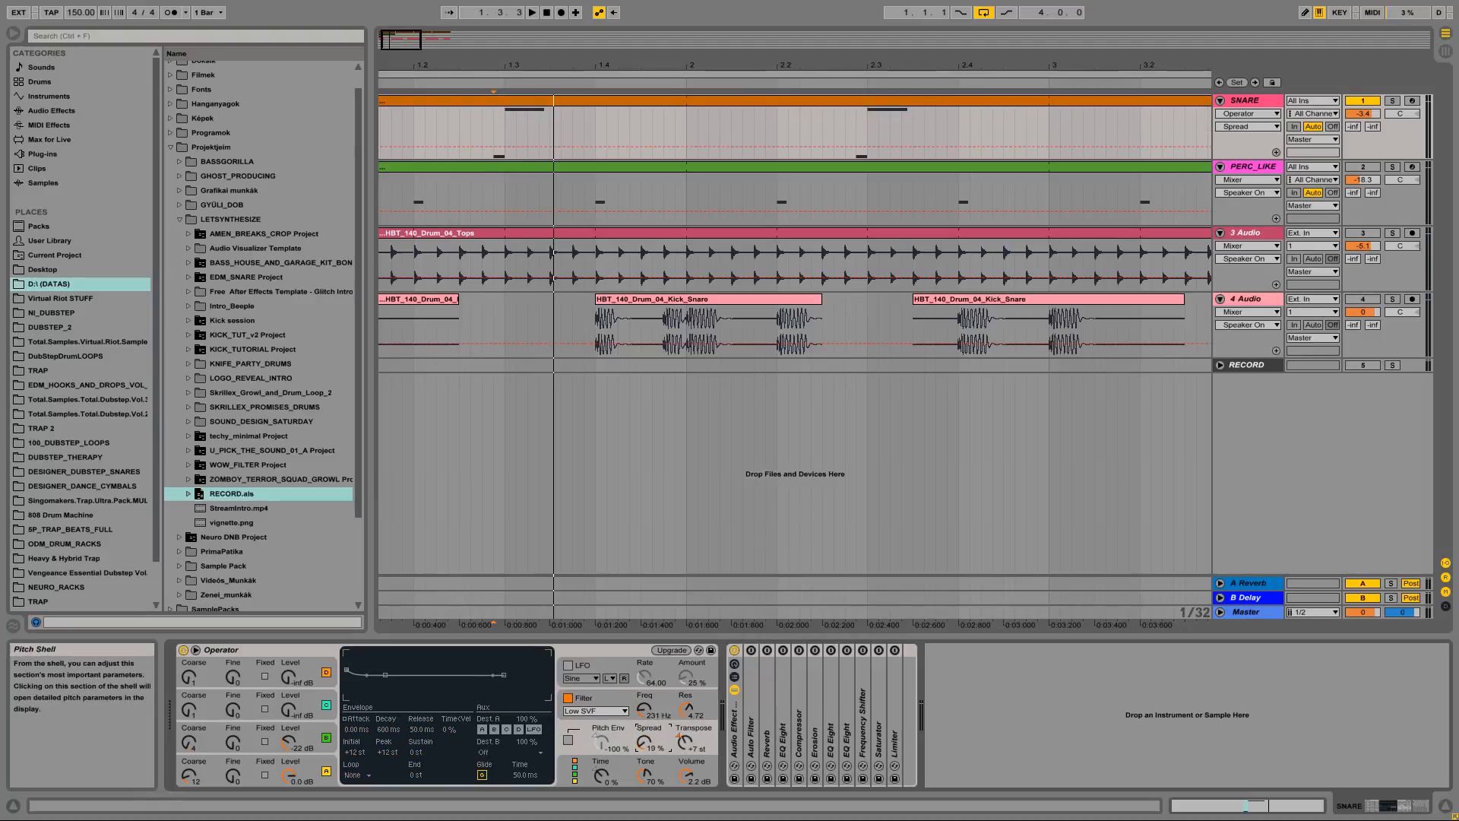
{"action": "left_click_drag", "start_coordinate": [646, 743], "coordinate": [646, 729]}
{"action": "key", "text": "space"}
{"action": "key", "text": "space"}
{"action": "key", "text": "space"}
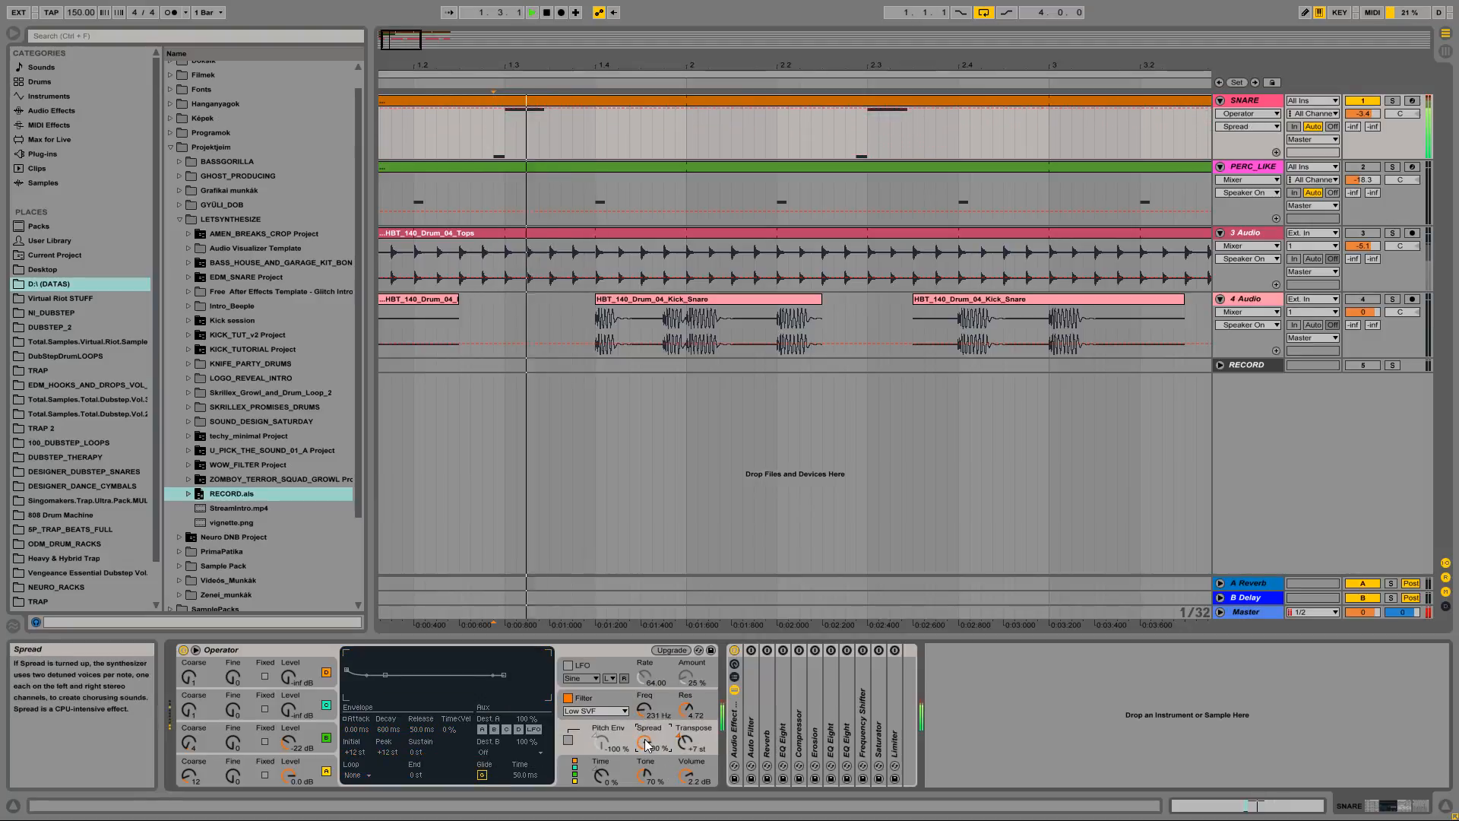
{"action": "key", "text": "space"}
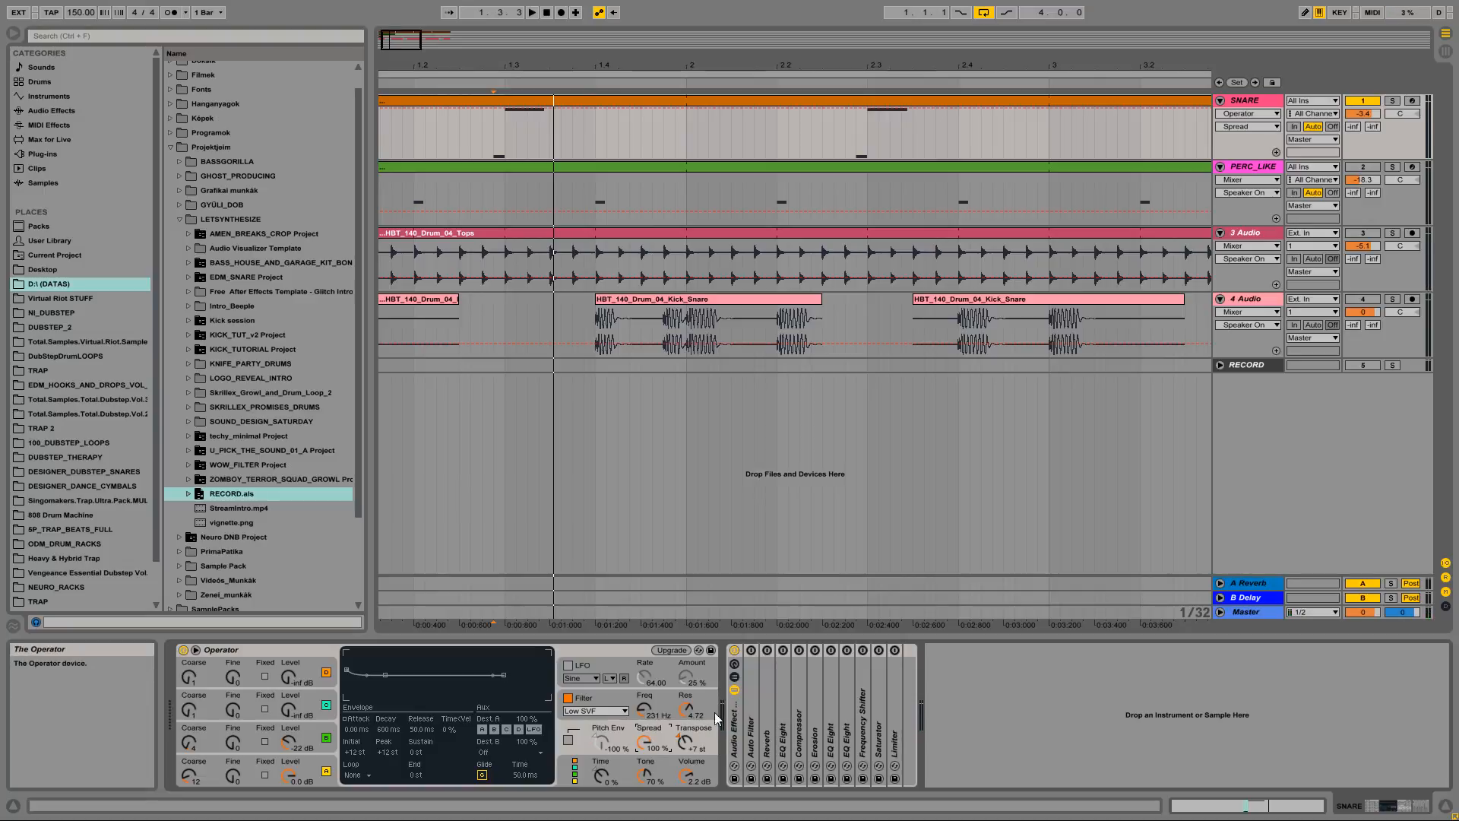
Step: Unfold the Auto Filter in the SNARE rack, turn it on, and show its Frequency automation on the track
{"action": "left_click", "coordinate": [592, 649]}
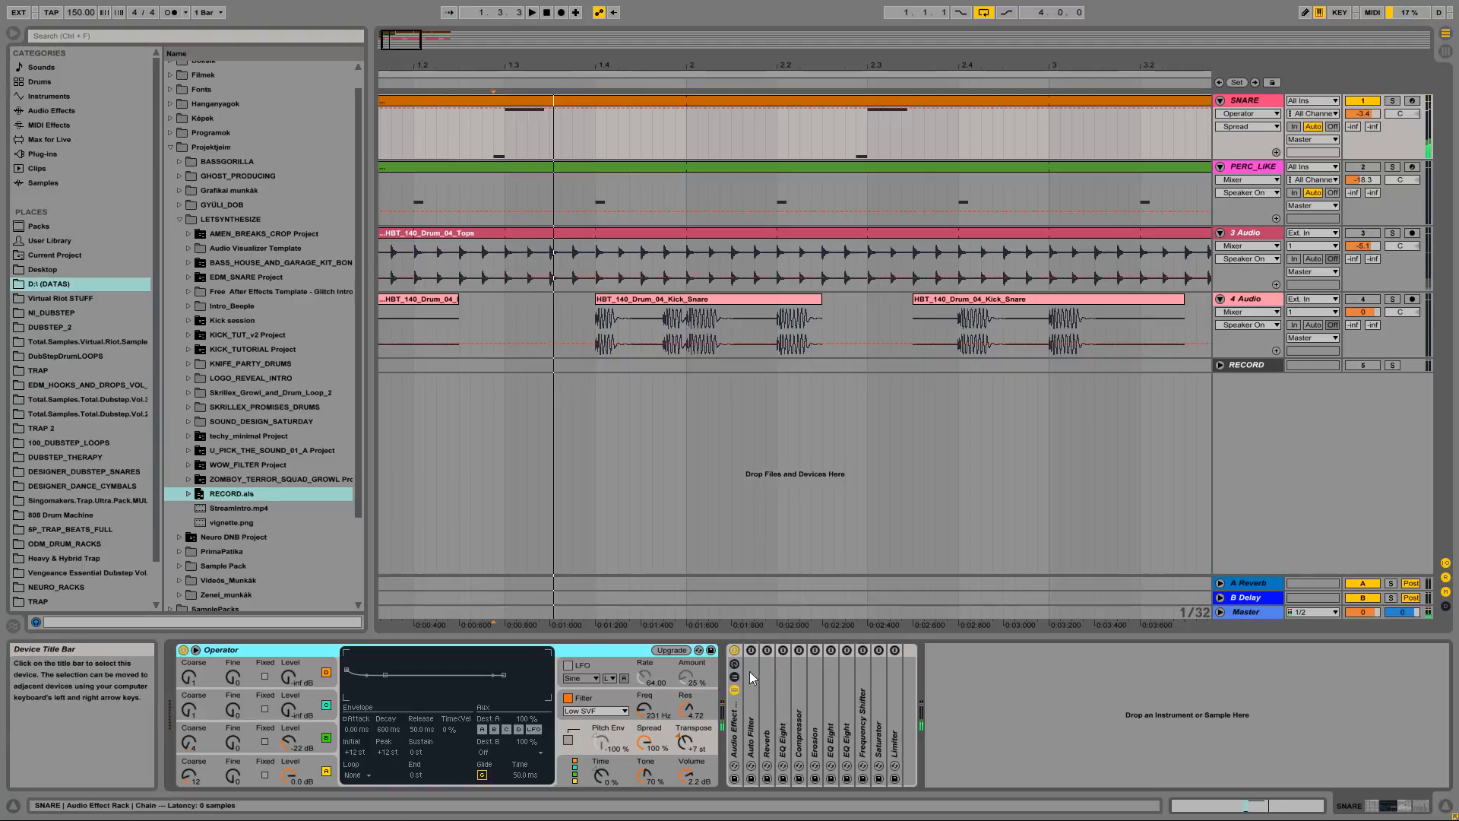
{"action": "double_click", "coordinate": [754, 711]}
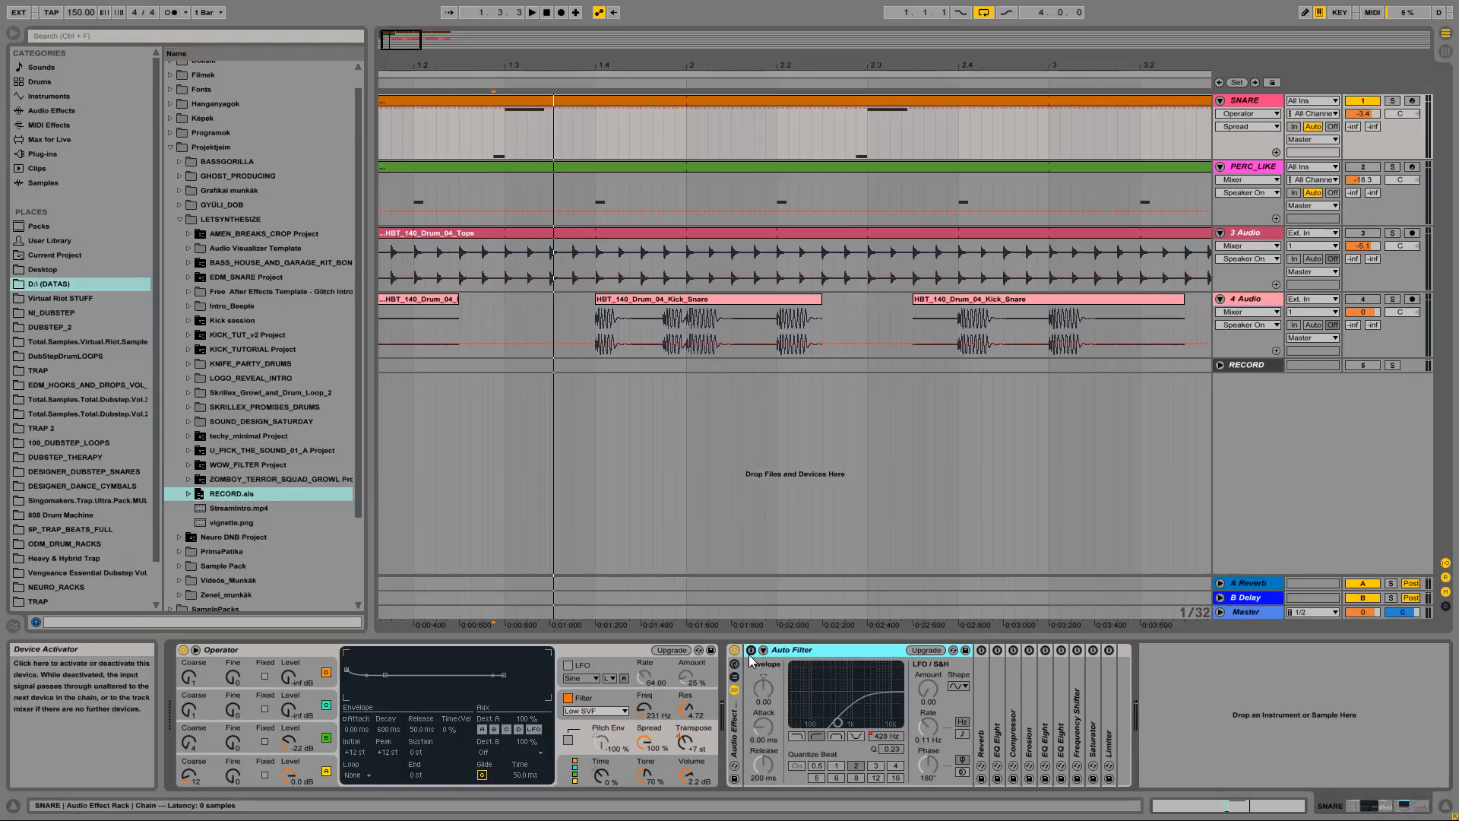
{"action": "left_click", "coordinate": [752, 651]}
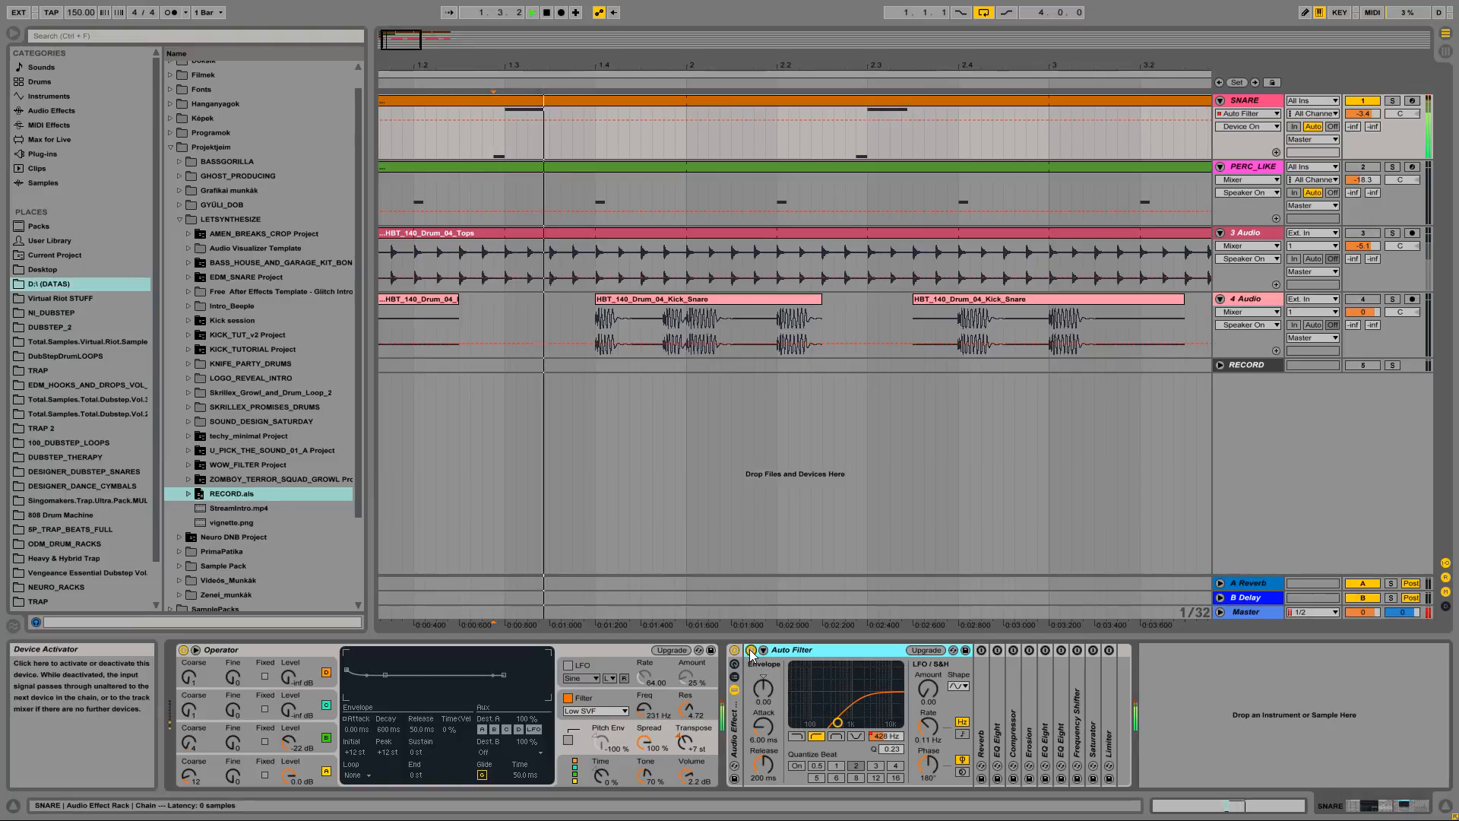
{"action": "left_click", "coordinate": [868, 722]}
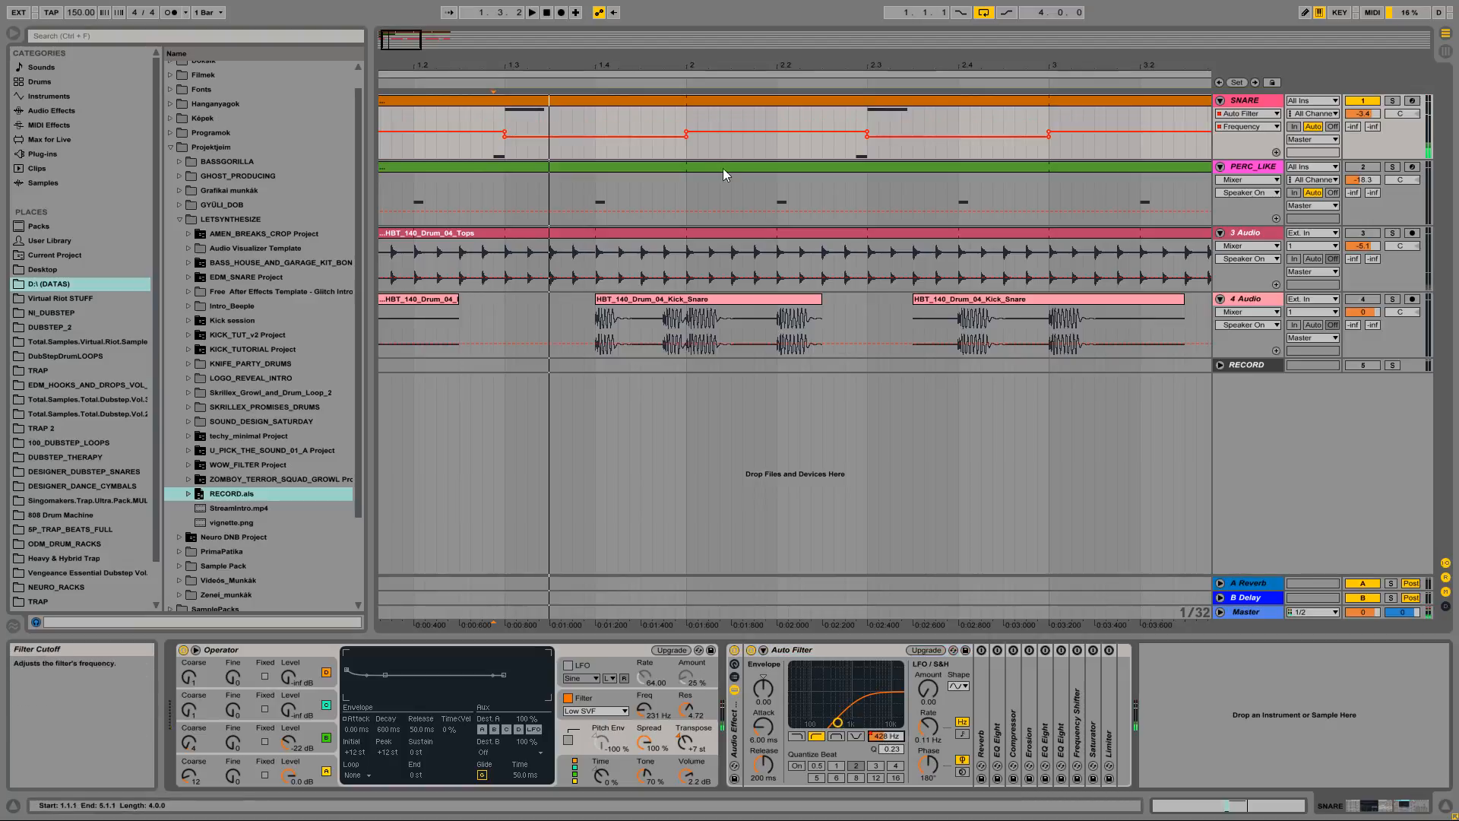
Step: Examine the cutoff automation around the two SNARE notes near 1.3, and audition the hit through the Auto Filter
{"action": "left_click_drag", "start_coordinate": [496, 64], "coordinate": [650, 151]}
{"action": "left_click", "coordinate": [651, 148]}
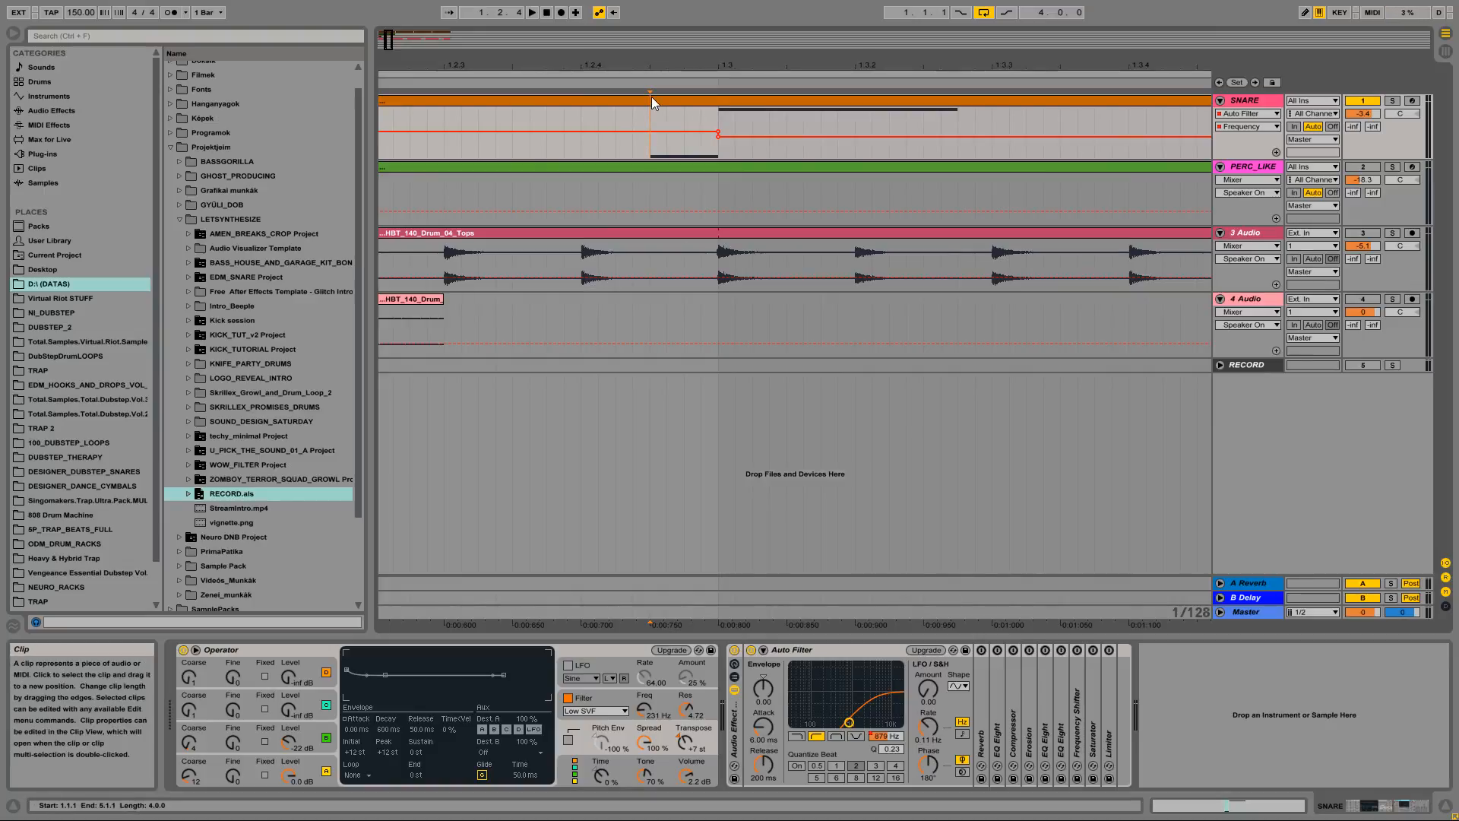
{"action": "left_click_drag", "start_coordinate": [726, 121], "coordinate": [968, 126]}
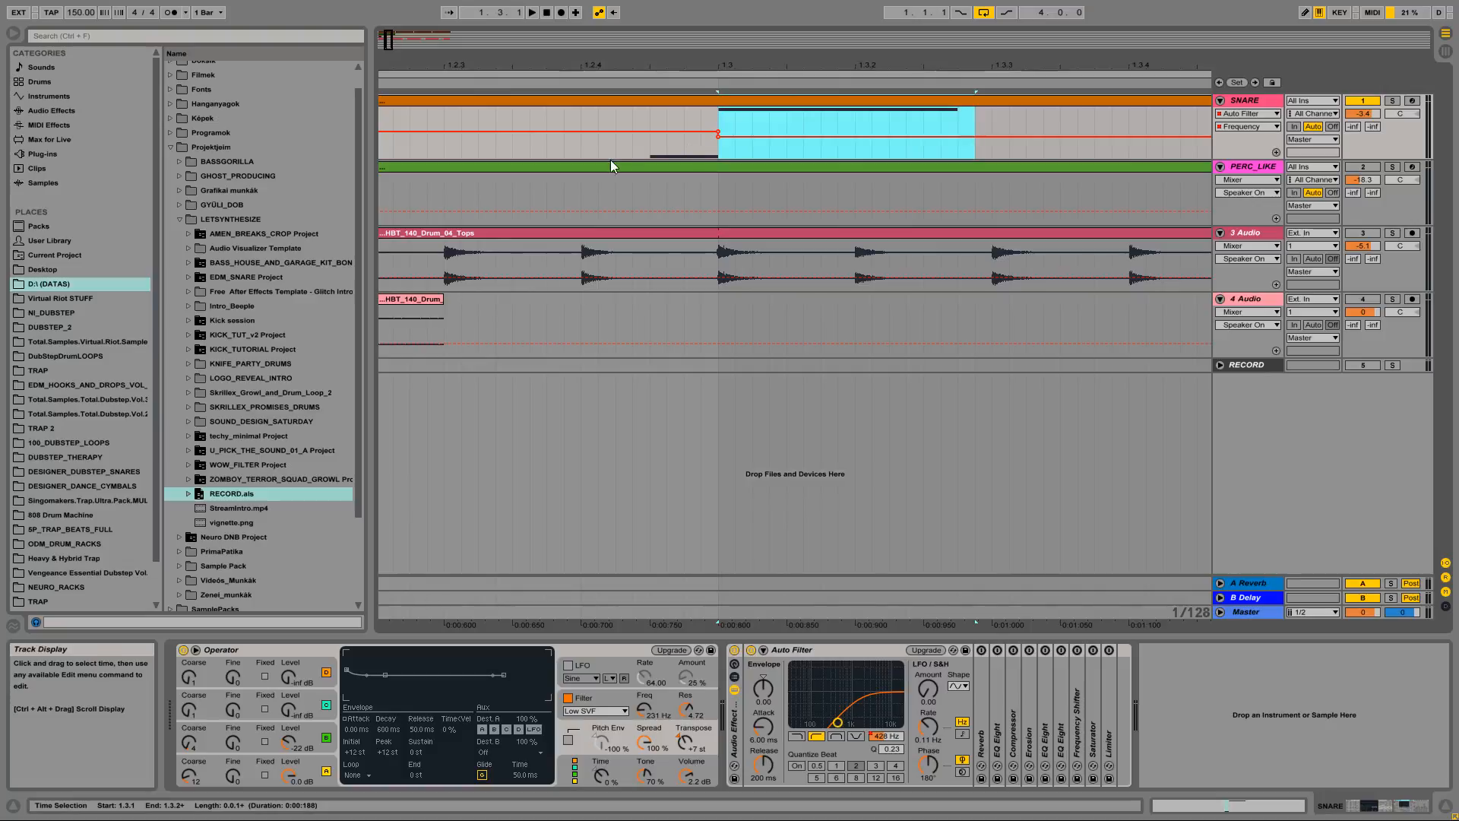
{"action": "left_click_drag", "start_coordinate": [634, 148], "coordinate": [644, 150]}
{"action": "key", "text": "space"}
{"action": "key", "text": "space"}
{"action": "key", "text": "space"}
{"action": "key", "text": "space"}
{"action": "left_click_drag", "start_coordinate": [704, 66], "coordinate": [703, 40]}
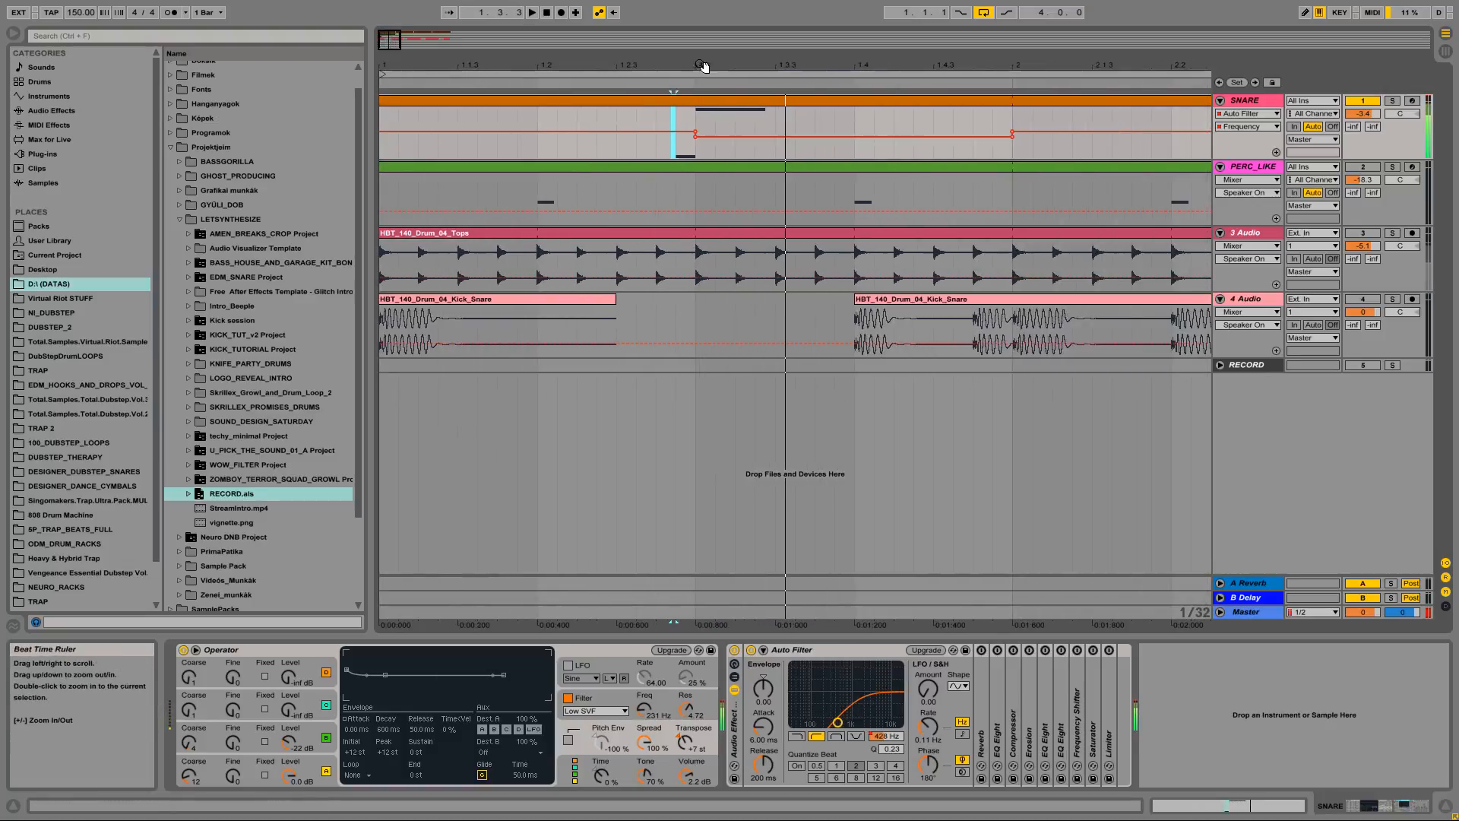
Step: Upgrade the SNARE rack's Auto Filter to its newer version and audition the snare hit
{"action": "left_click", "coordinate": [880, 737]}
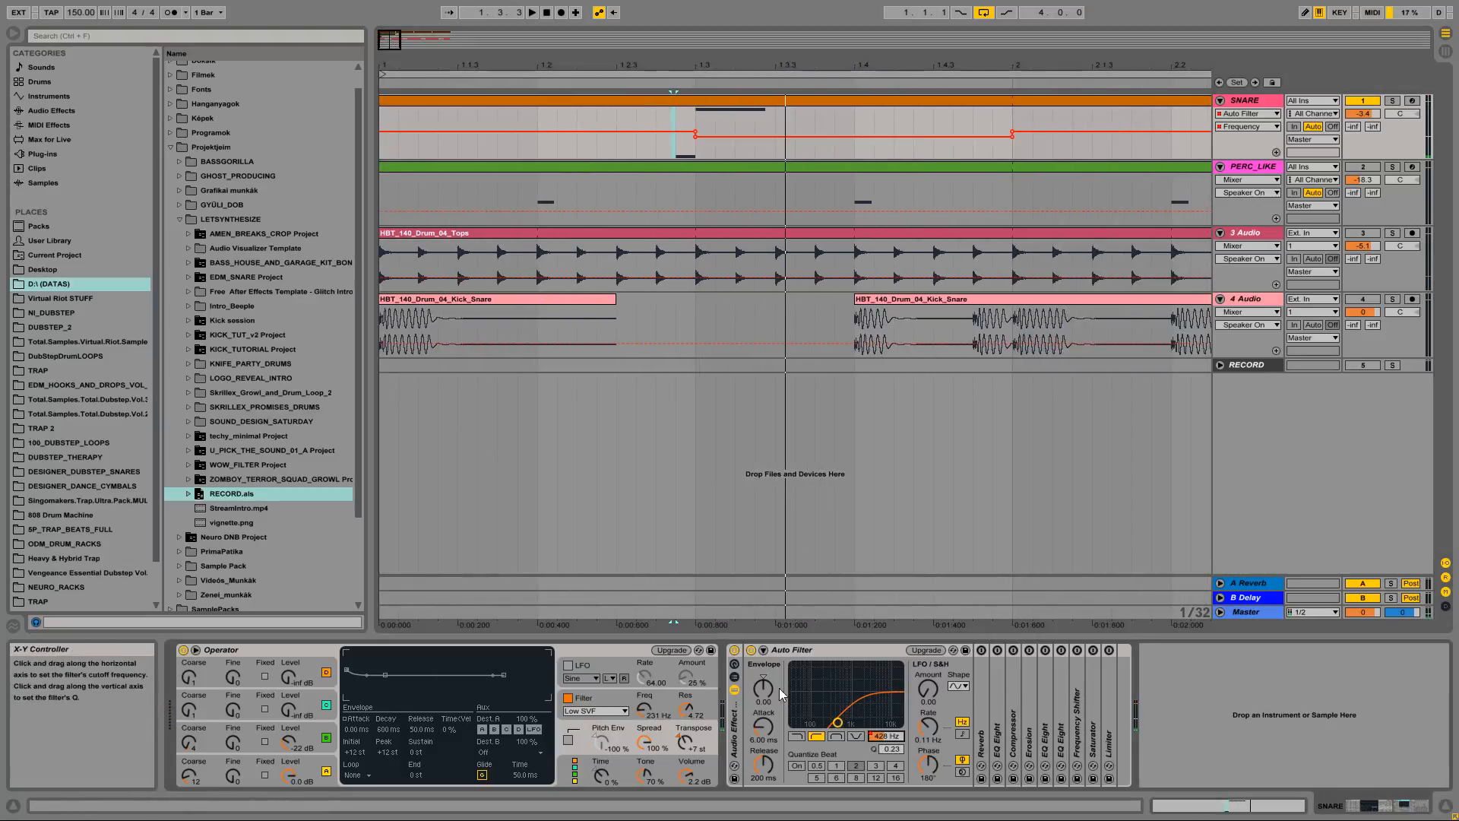
{"action": "left_click", "coordinate": [920, 650]}
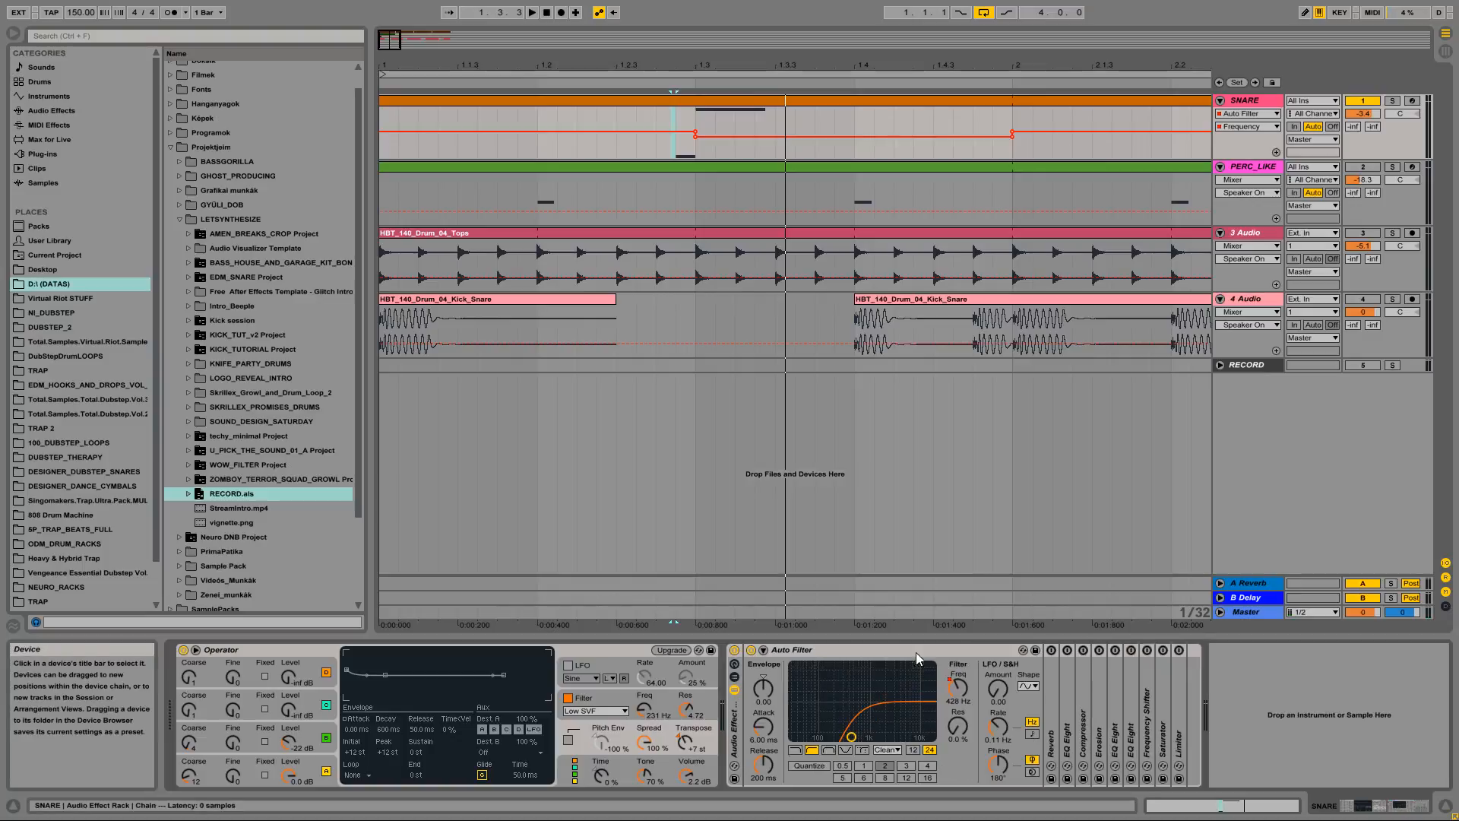
{"action": "left_click_drag", "start_coordinate": [816, 67], "coordinate": [816, 30]}
{"action": "key", "text": "space"}
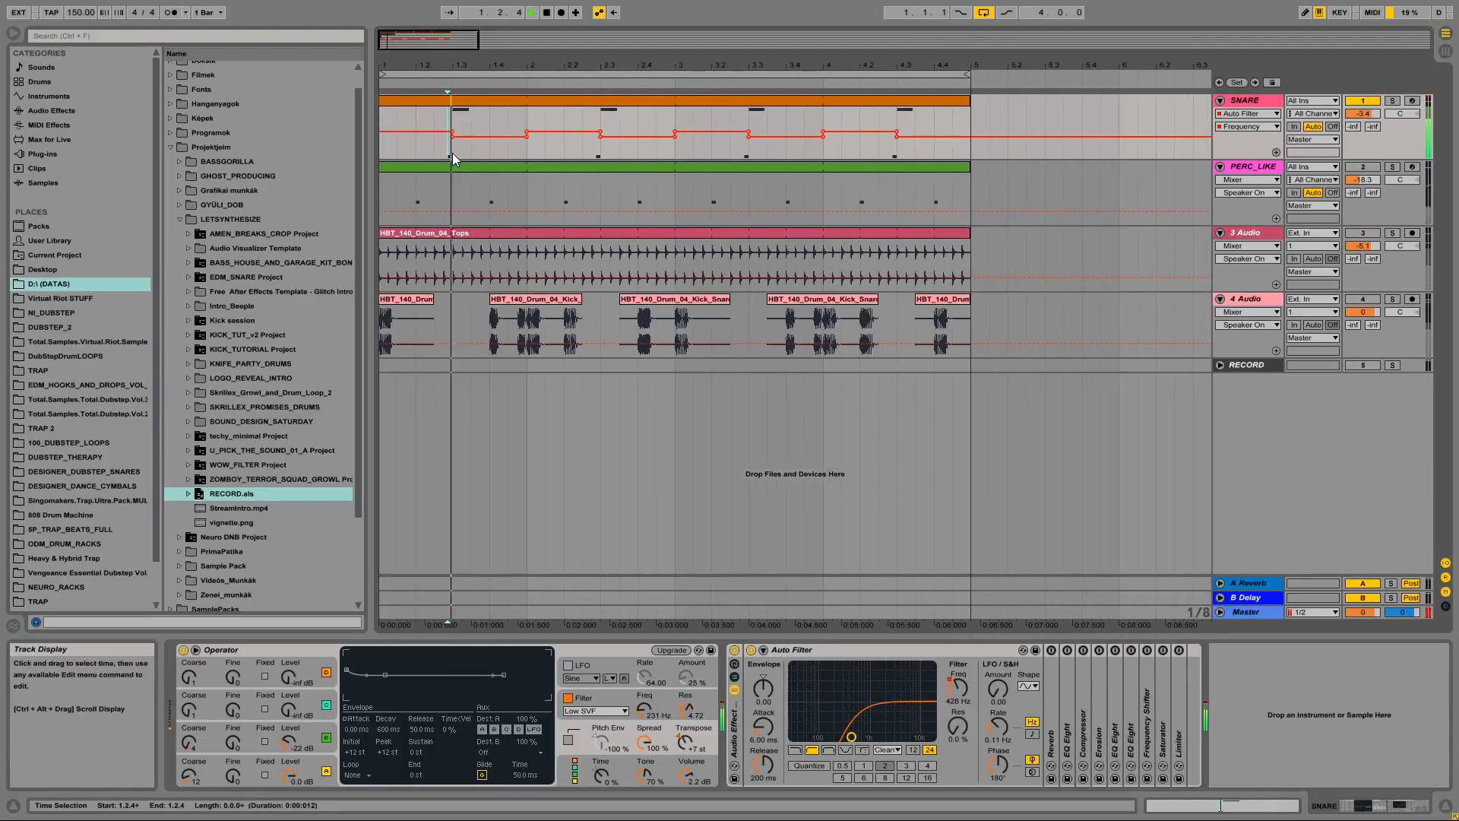
{"action": "key", "text": "space"}
Step: Unfold the Reverb in the SNARE rack, turn it on, audition the snare, and fold the device again
{"action": "double_click", "coordinate": [1047, 699]}
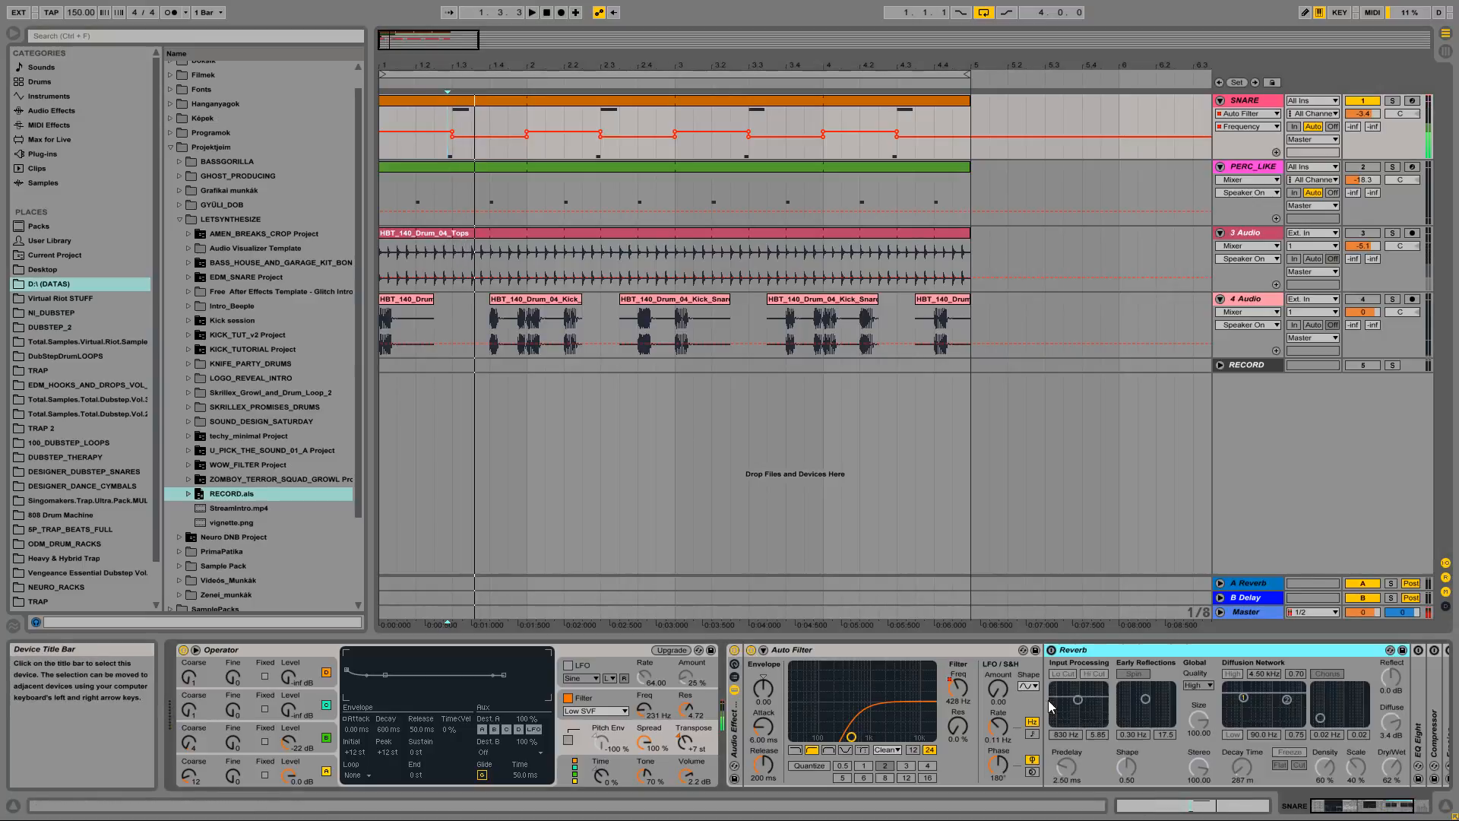
{"action": "left_click", "coordinate": [1051, 651]}
{"action": "left_click_drag", "start_coordinate": [1335, 805], "coordinate": [1371, 806]}
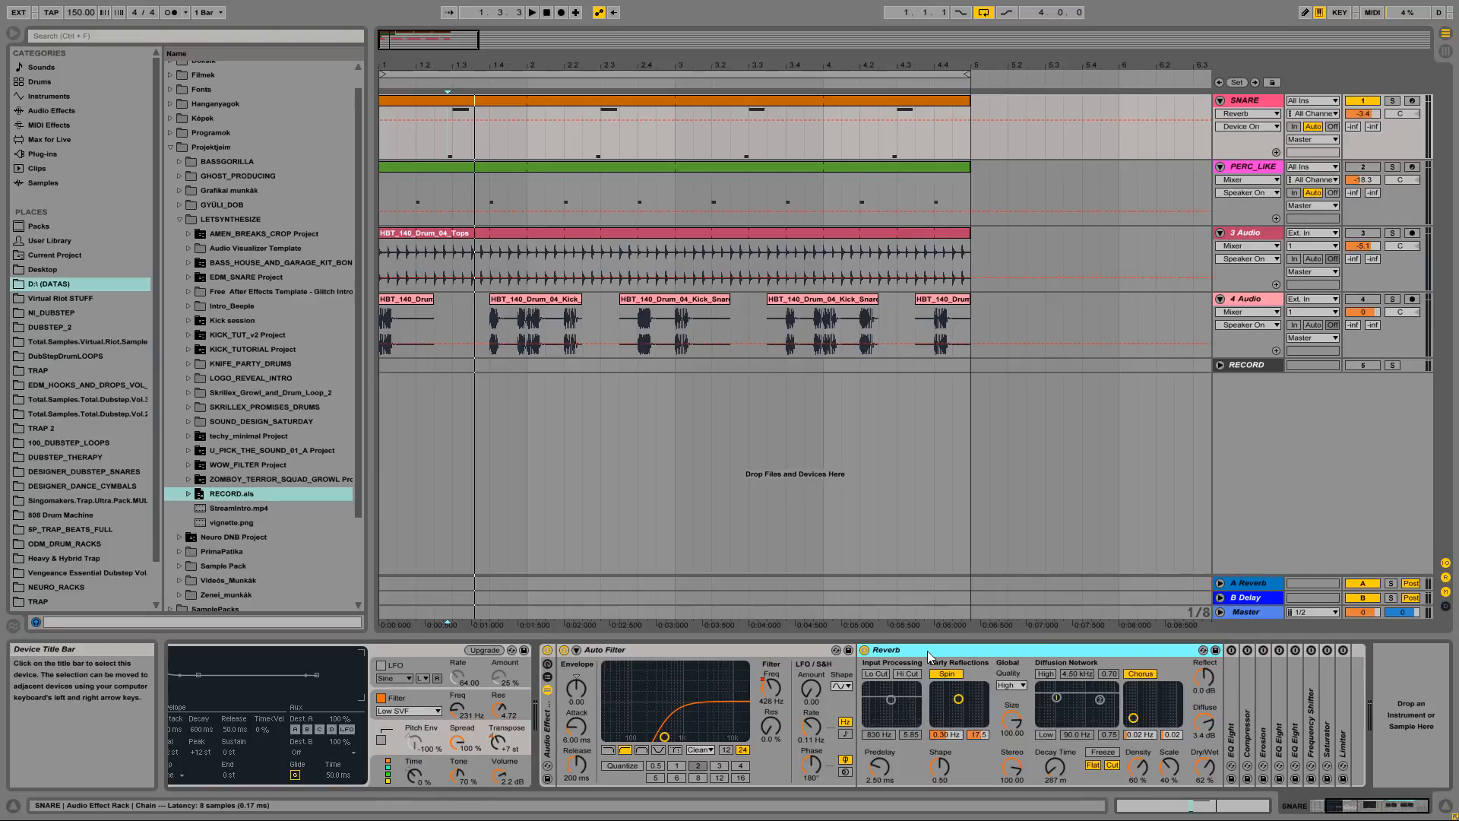
{"action": "key", "text": "space"}
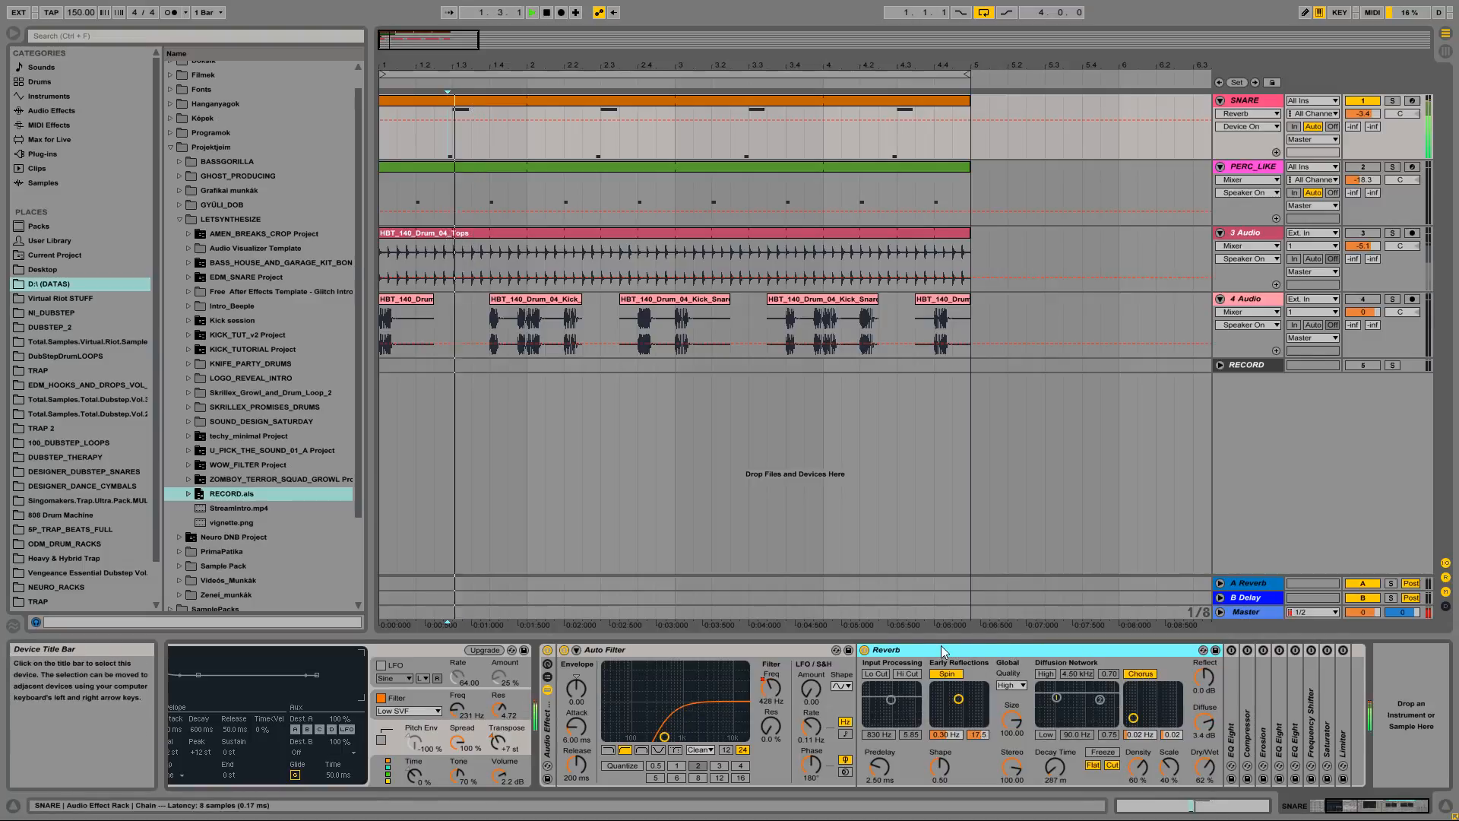
{"action": "double_click", "coordinate": [941, 650]}
Step: Unfold the EQ Eight after the Reverb, turn it on, fold it again, and audition the snare
{"action": "double_click", "coordinate": [881, 695]}
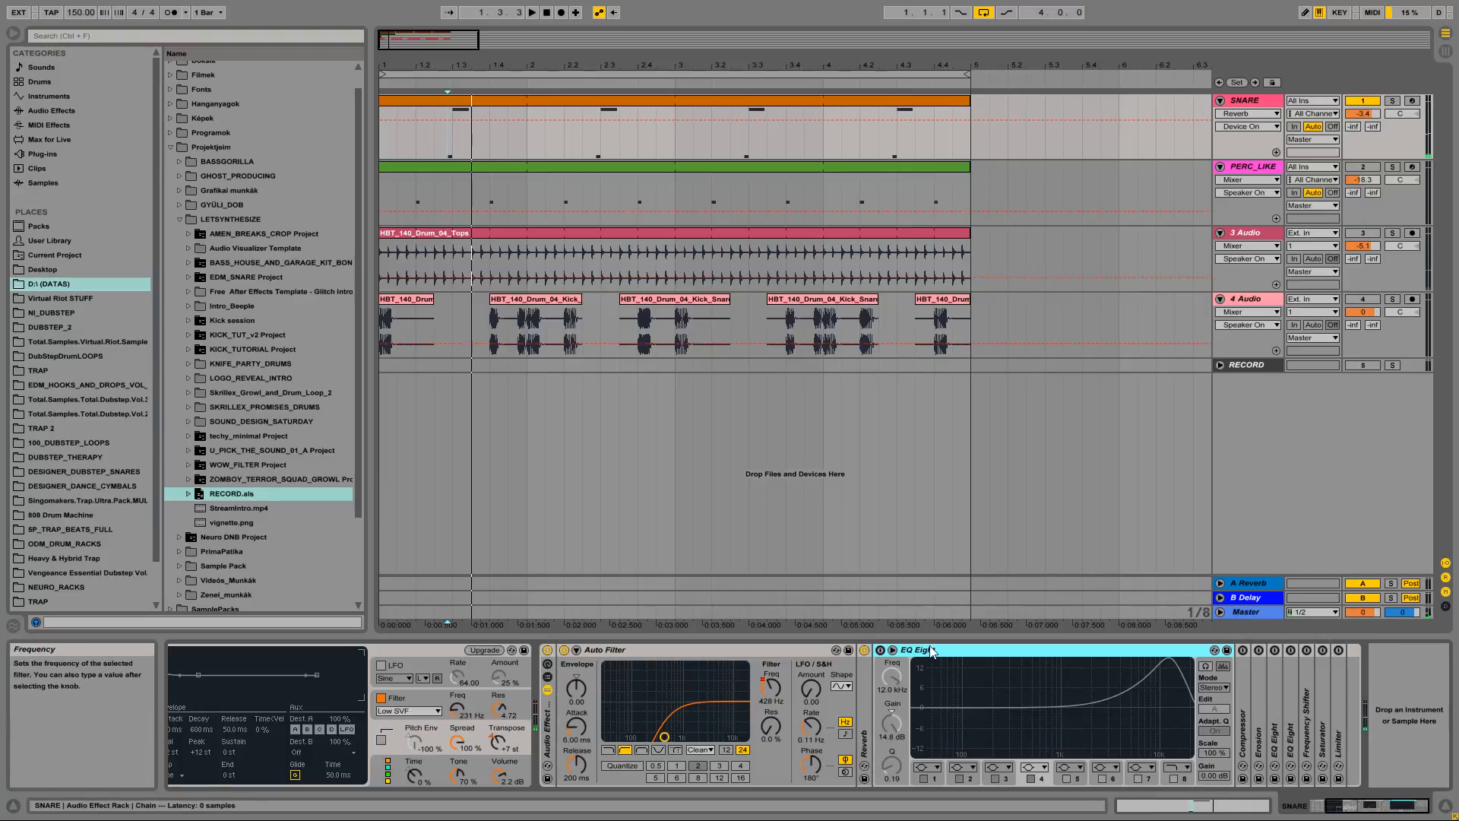
{"action": "left_click", "coordinate": [882, 651]}
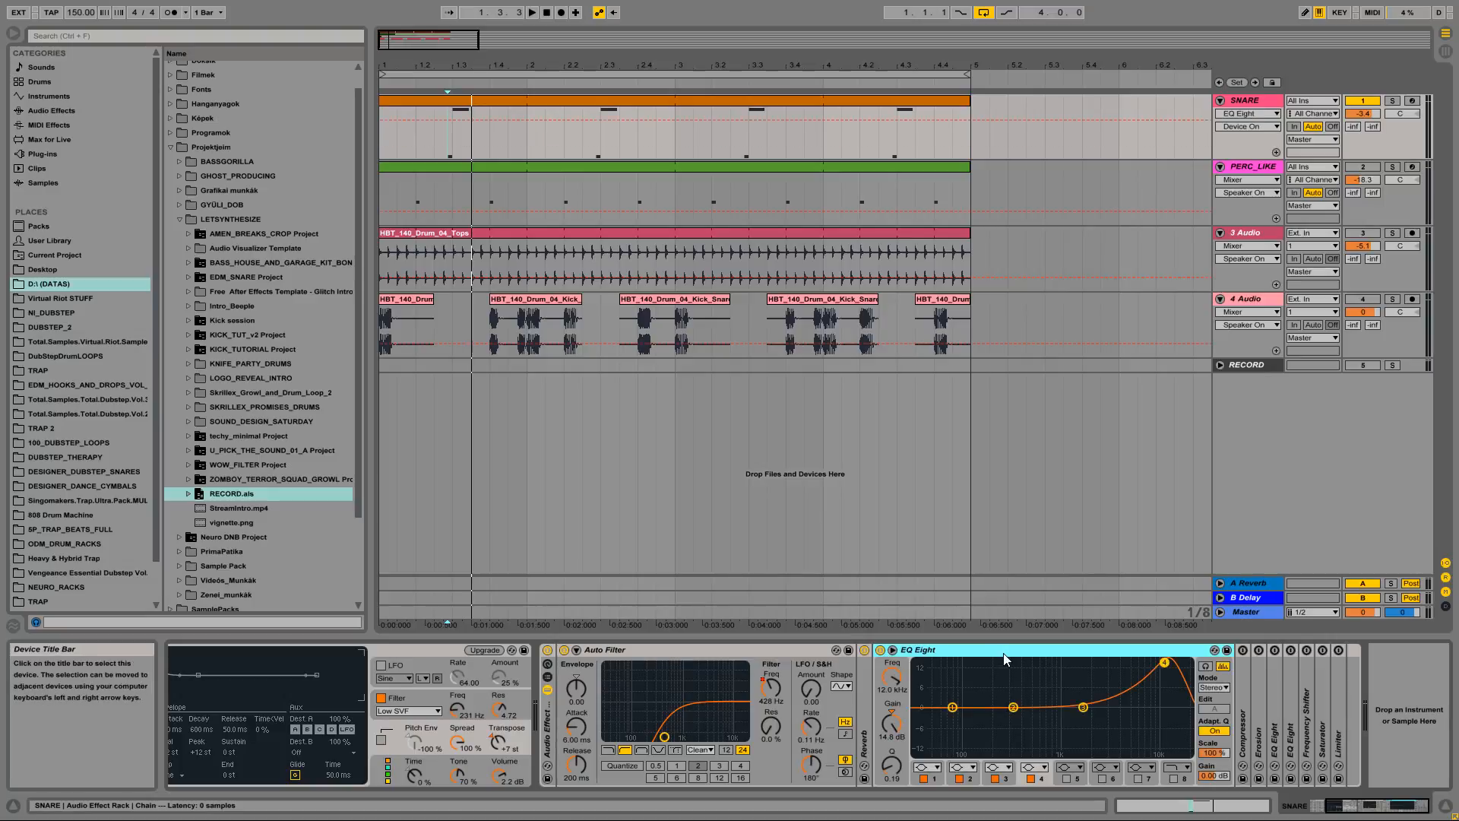
{"action": "double_click", "coordinate": [969, 652]}
{"action": "key", "text": "space"}
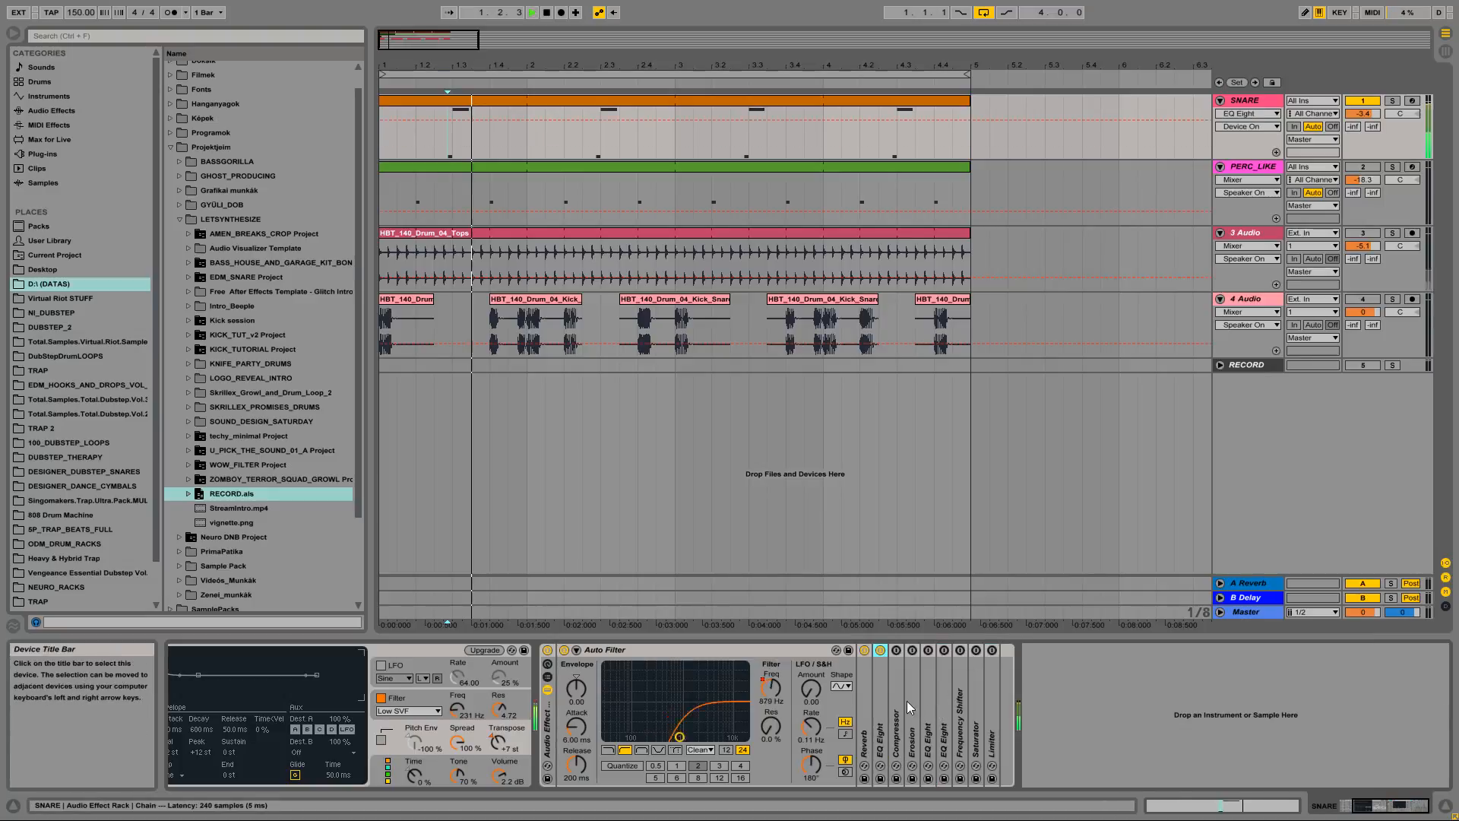
Step: Unfold and turn on the Compressor, audition the snare repeatedly through it, and fold the Compressor and Auto Filter
{"action": "double_click", "coordinate": [895, 694]}
{"action": "left_click", "coordinate": [897, 650]}
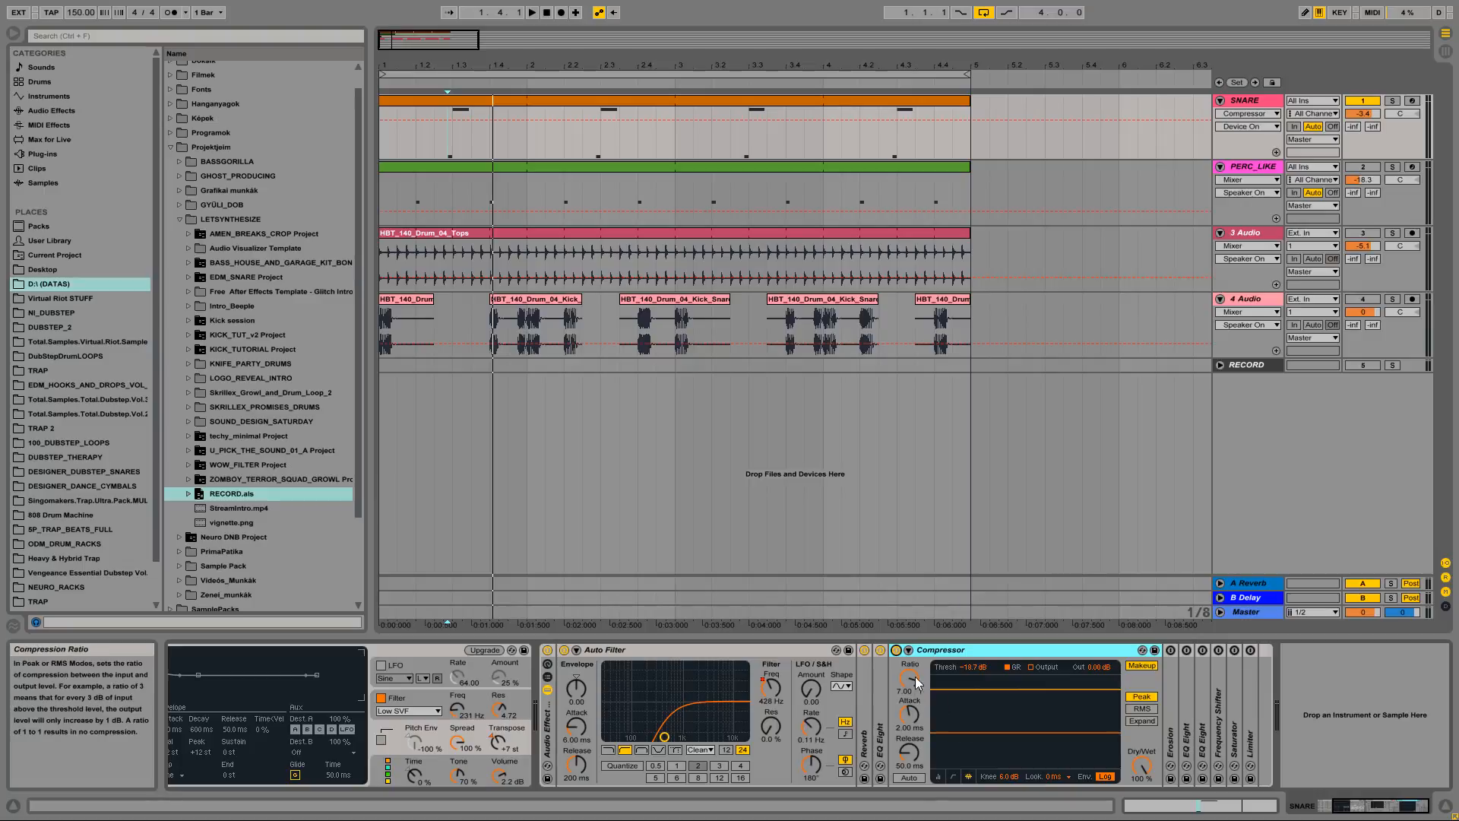
{"action": "key", "text": "space"}
{"action": "key", "text": "space"}
{"action": "key", "text": "space"}
{"action": "key", "text": "space"}
{"action": "key", "text": "space"}
{"action": "key", "text": "space"}
{"action": "key", "text": "space"}
{"action": "key", "text": "space"}
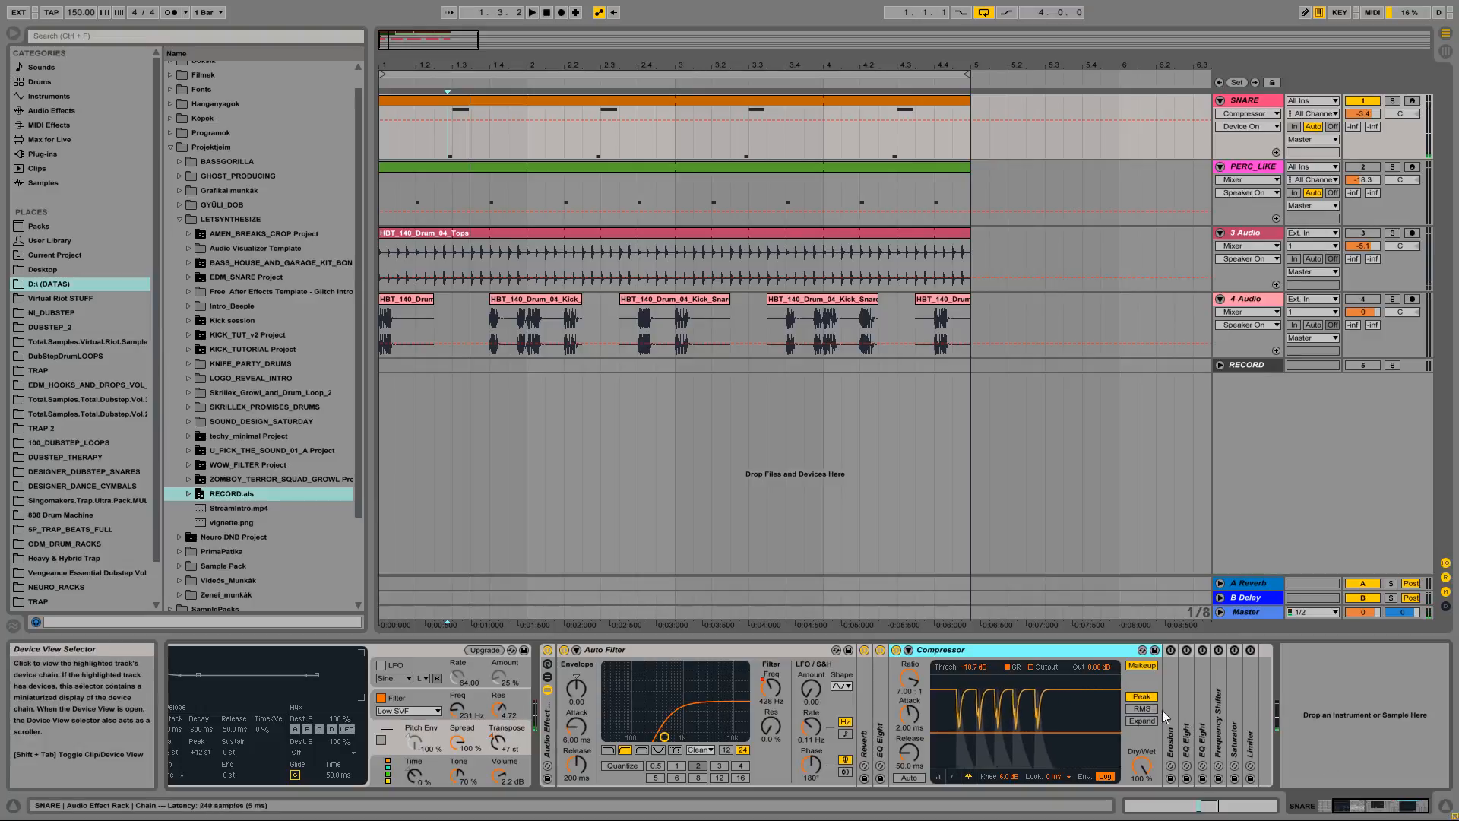
{"action": "double_click", "coordinate": [1011, 650]}
{"action": "double_click", "coordinate": [748, 649]}
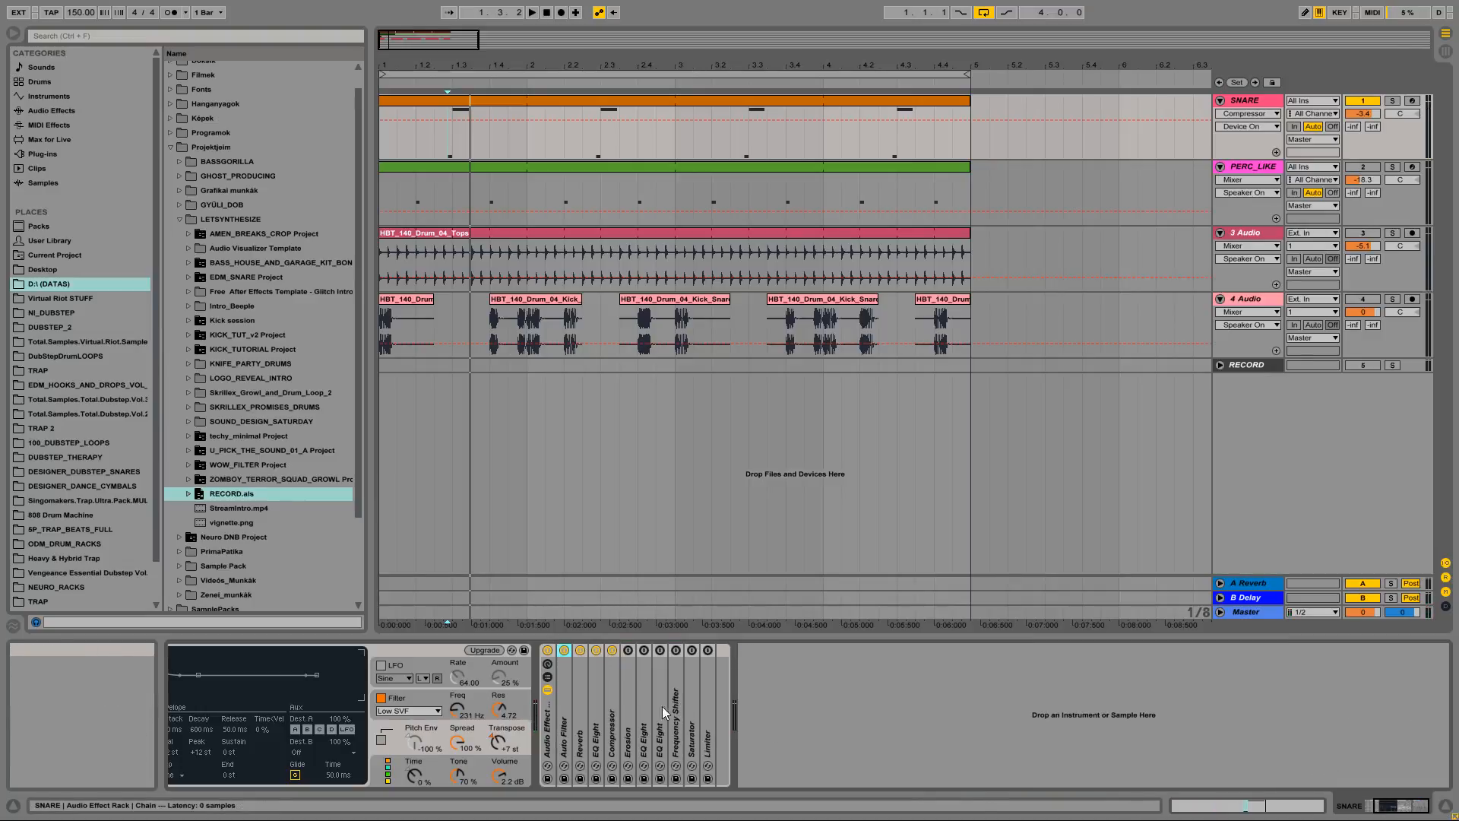
Step: Unfold the Erosion device, turn it on, and compare the snare with Erosion bypassed and active
{"action": "double_click", "coordinate": [632, 705]}
{"action": "left_click", "coordinate": [628, 650]}
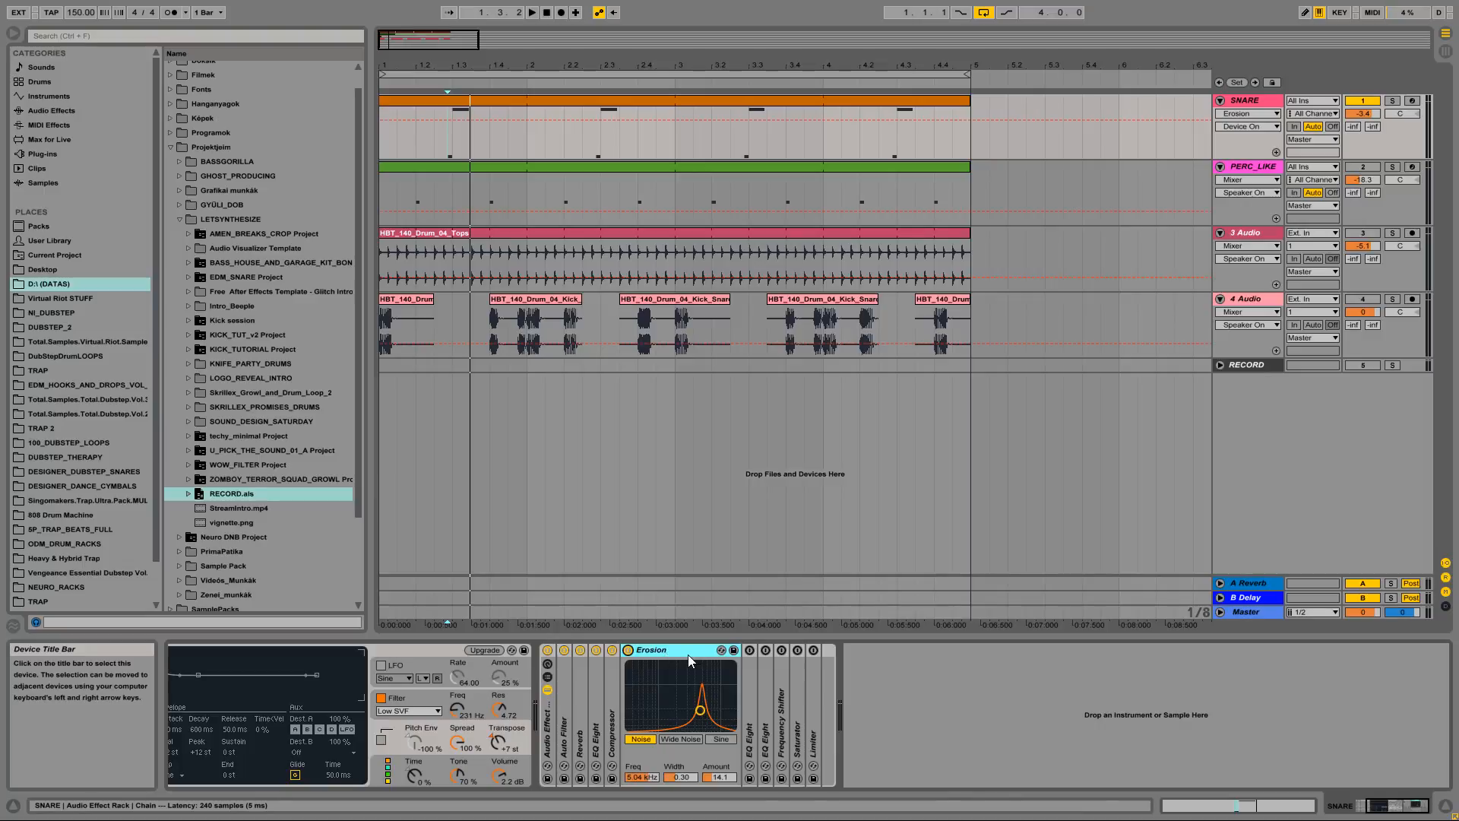
{"action": "key", "text": "space"}
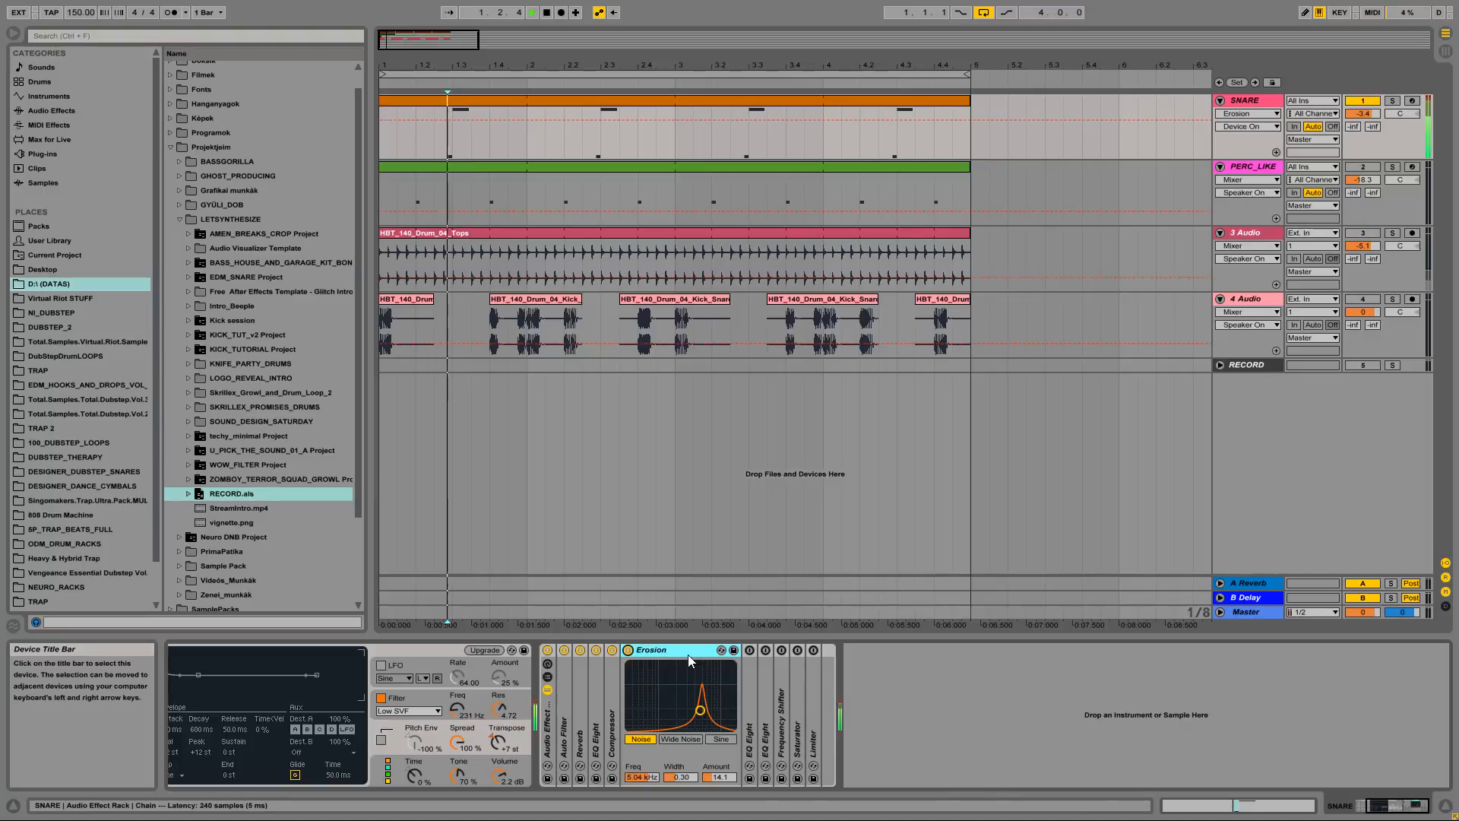
{"action": "left_click", "coordinate": [628, 650]}
{"action": "left_click", "coordinate": [629, 650]}
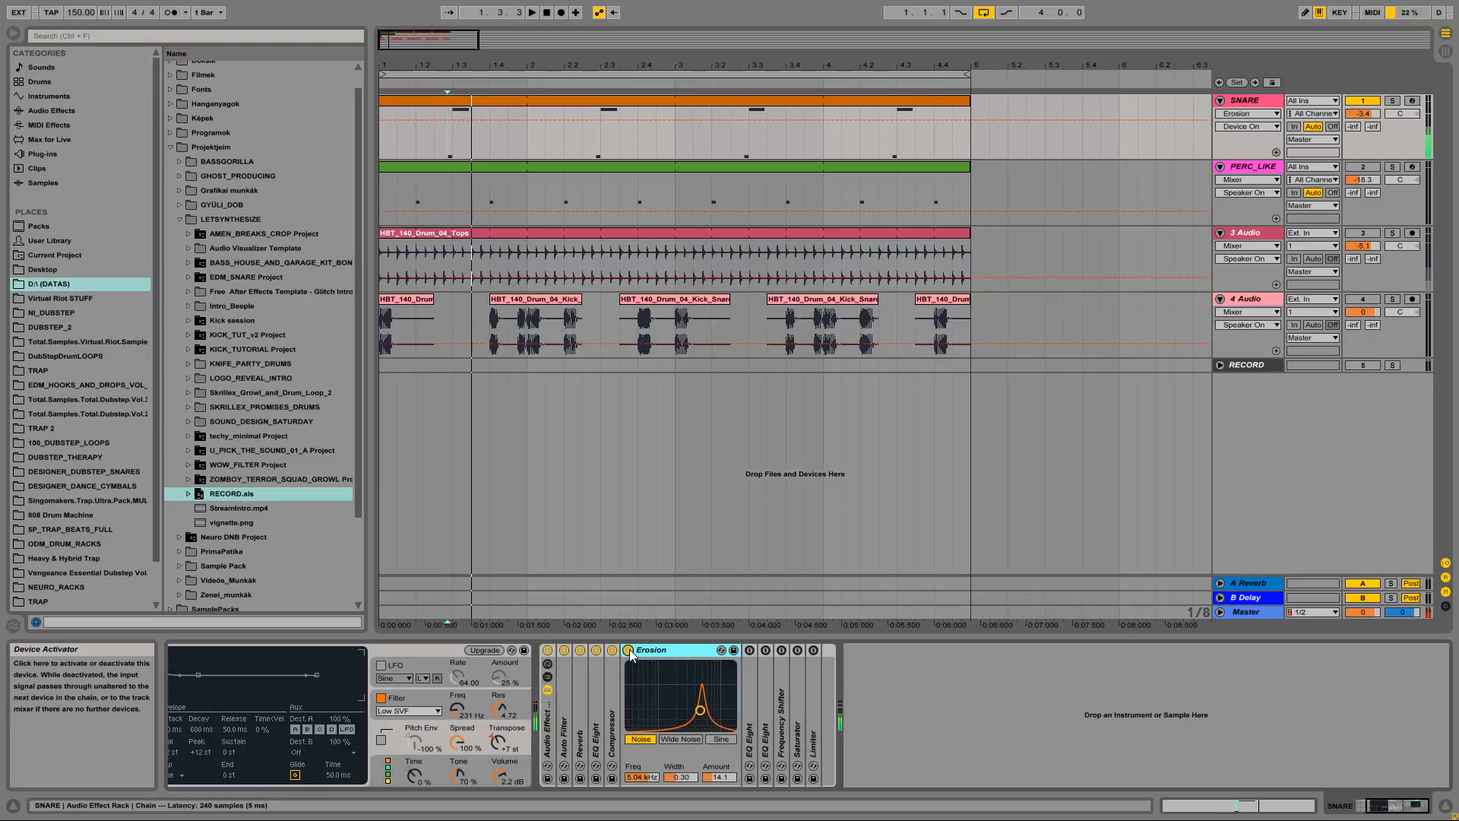
Step: Unfold and turn on the EQ Eight after Erosion, then fold both Erosion and that EQ Eight
{"action": "double_click", "coordinate": [750, 690]}
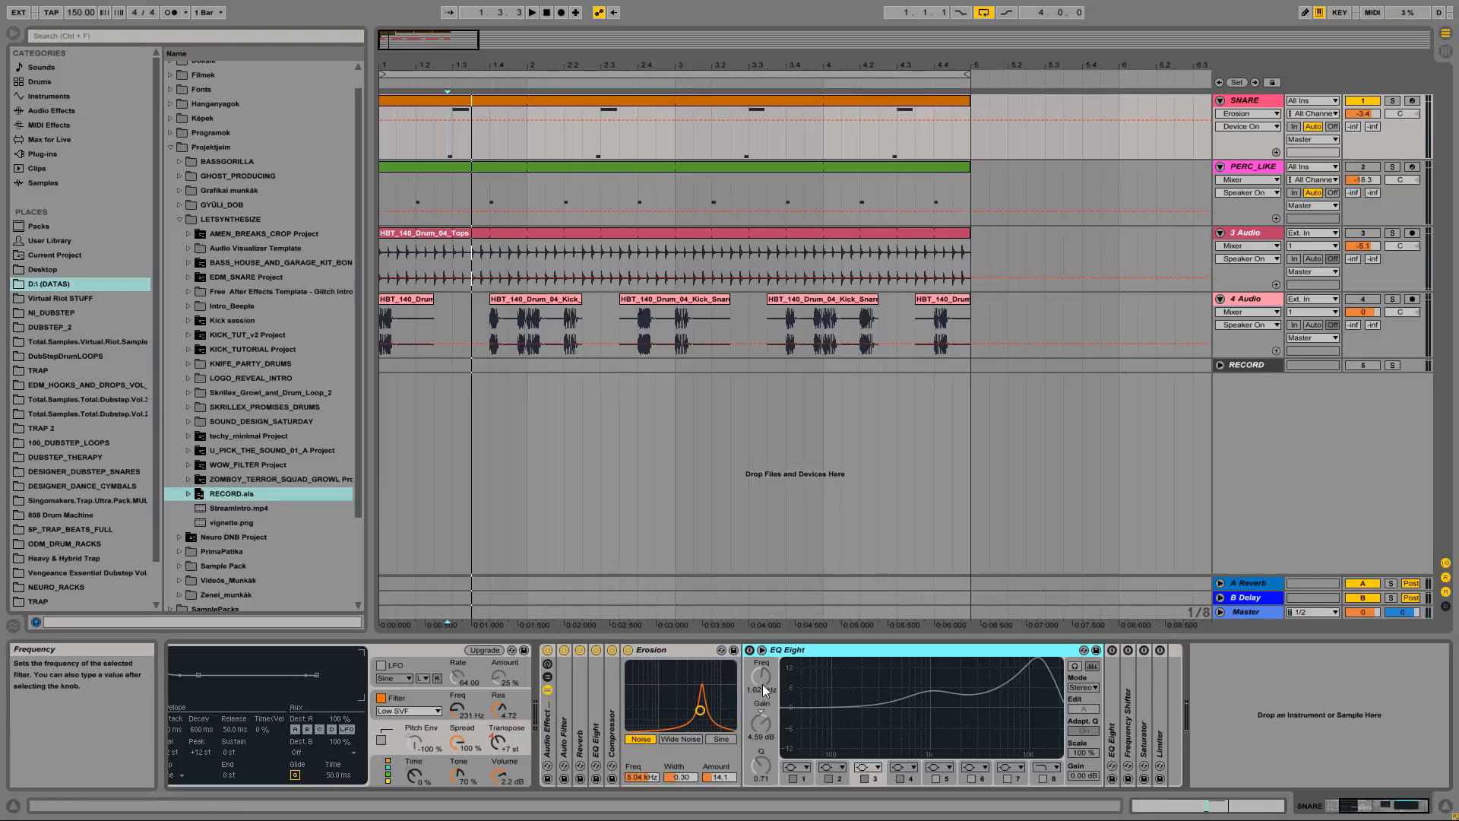
{"action": "left_click", "coordinate": [749, 650]}
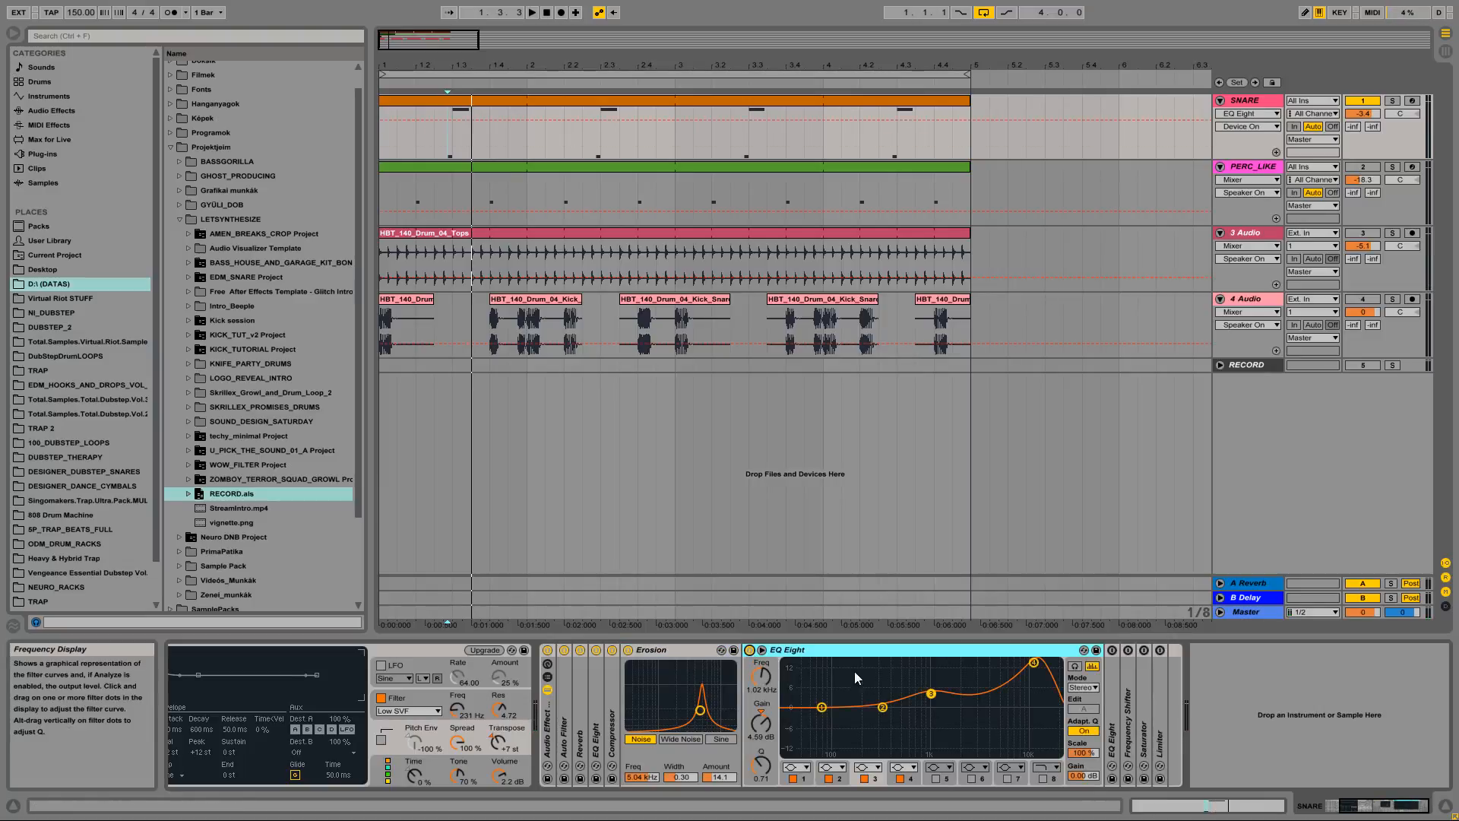
{"action": "double_click", "coordinate": [671, 650]}
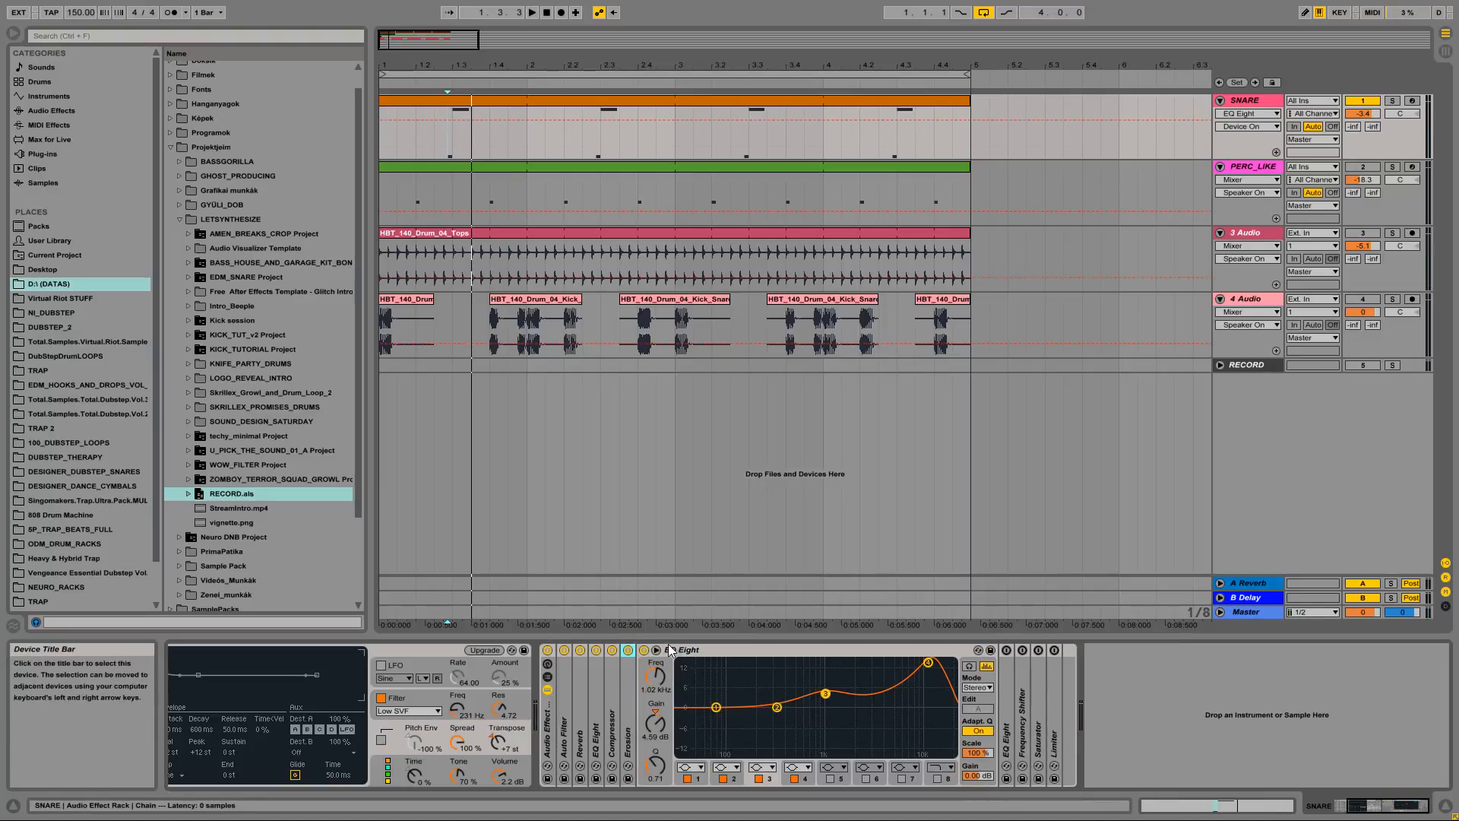
{"action": "double_click", "coordinate": [860, 652]}
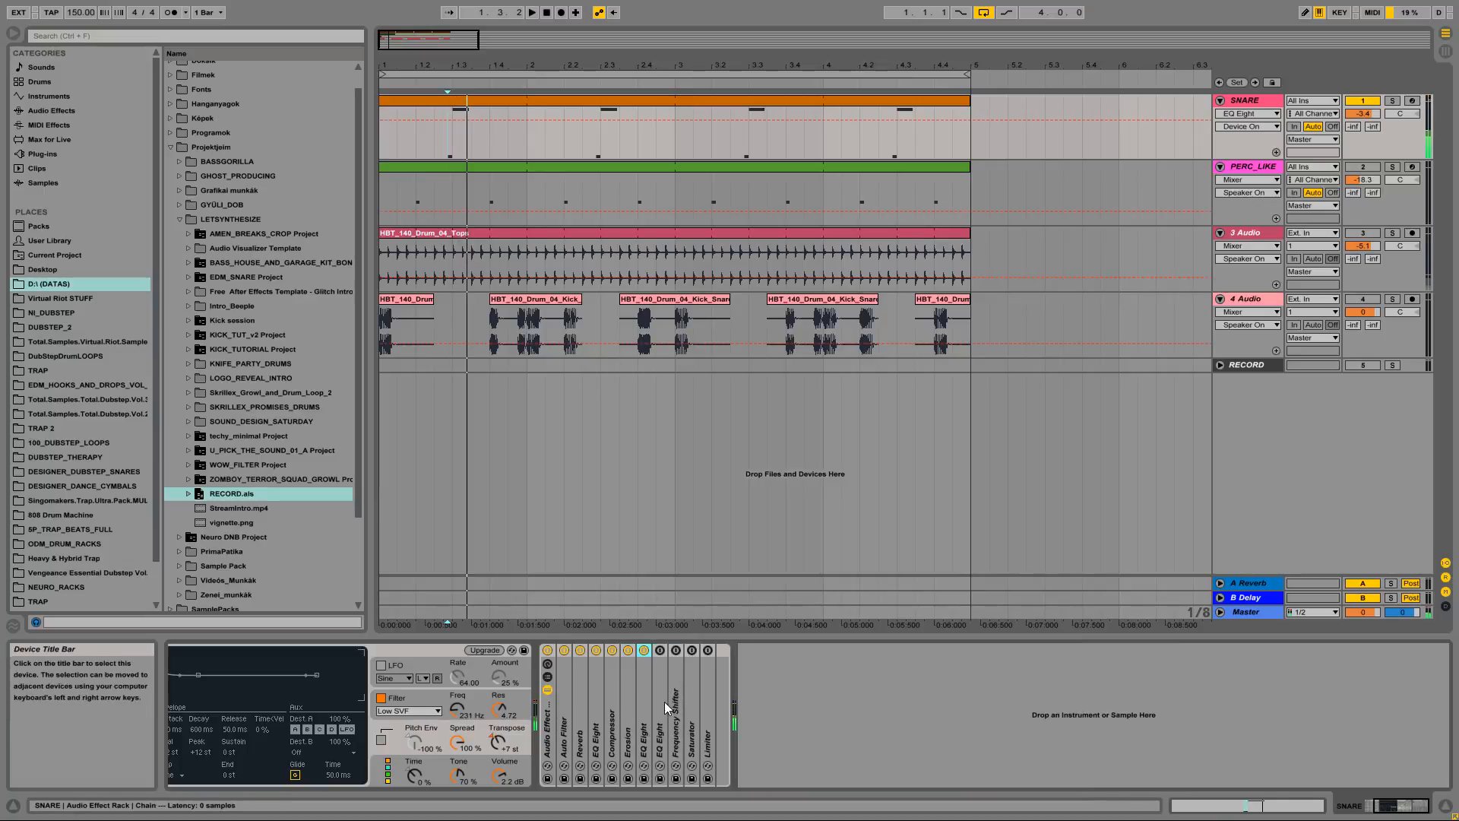
Step: Unfold the EQ Eight before the Frequency Shifter, turn it on, audition the snare, and fold it again
{"action": "double_click", "coordinate": [659, 676]}
{"action": "left_click", "coordinate": [660, 649]}
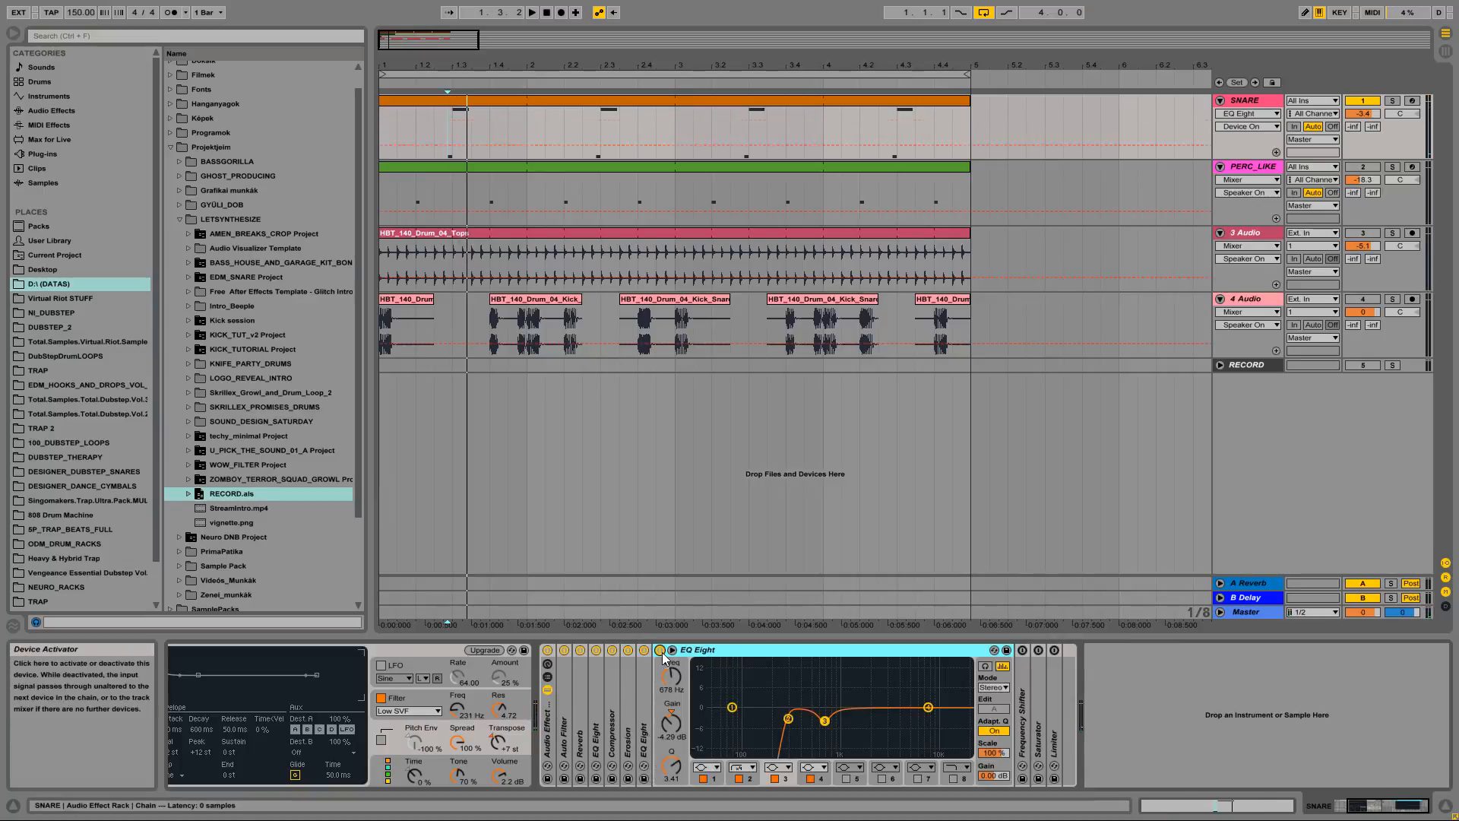
{"action": "key", "text": "space"}
{"action": "double_click", "coordinate": [747, 654]}
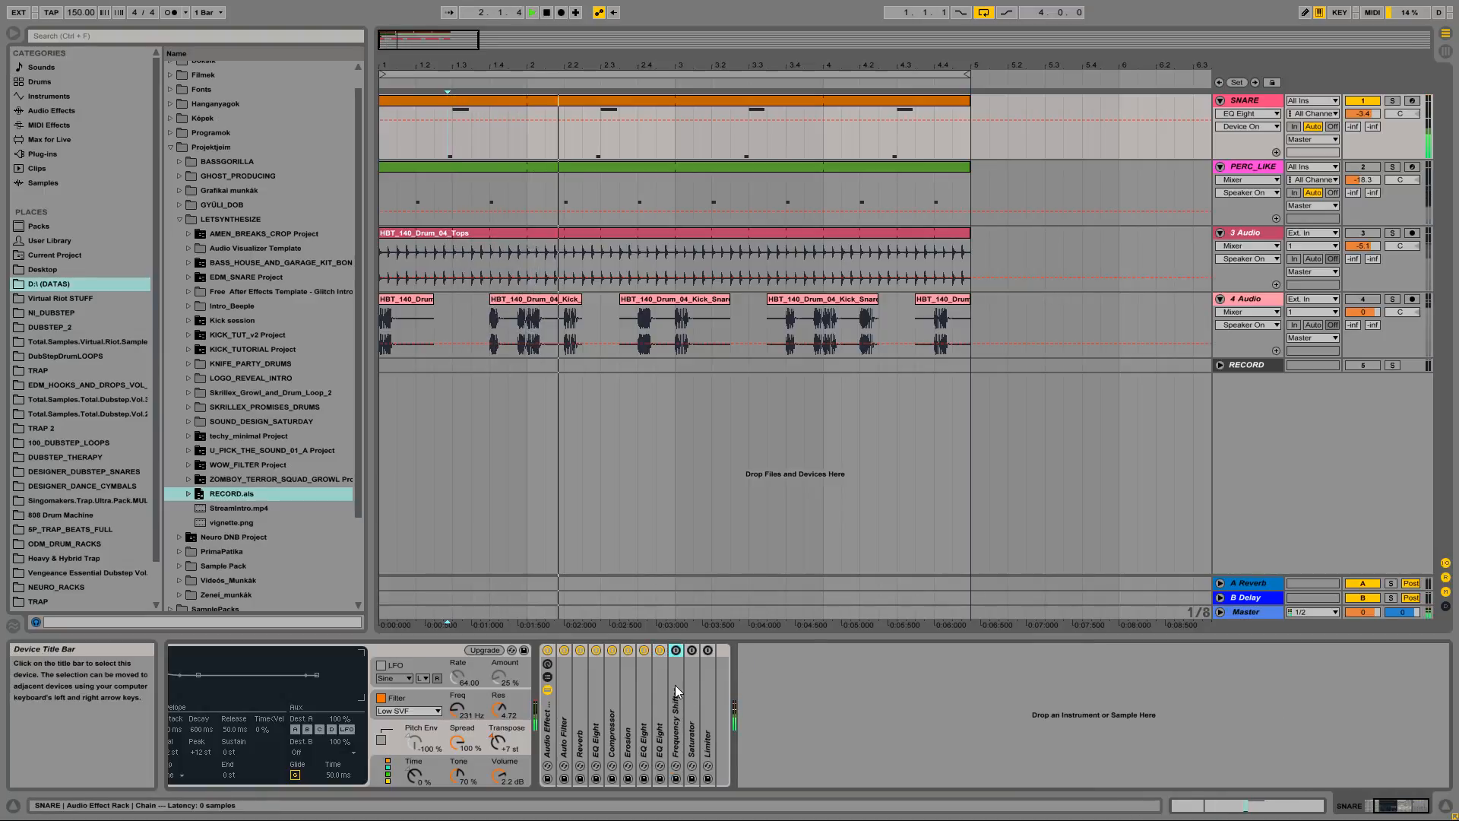
Step: Unfold the Frequency Shifter in the SNARE rack, turn it on, and audition the snare through it
{"action": "double_click", "coordinate": [674, 686]}
{"action": "key", "text": "space"}
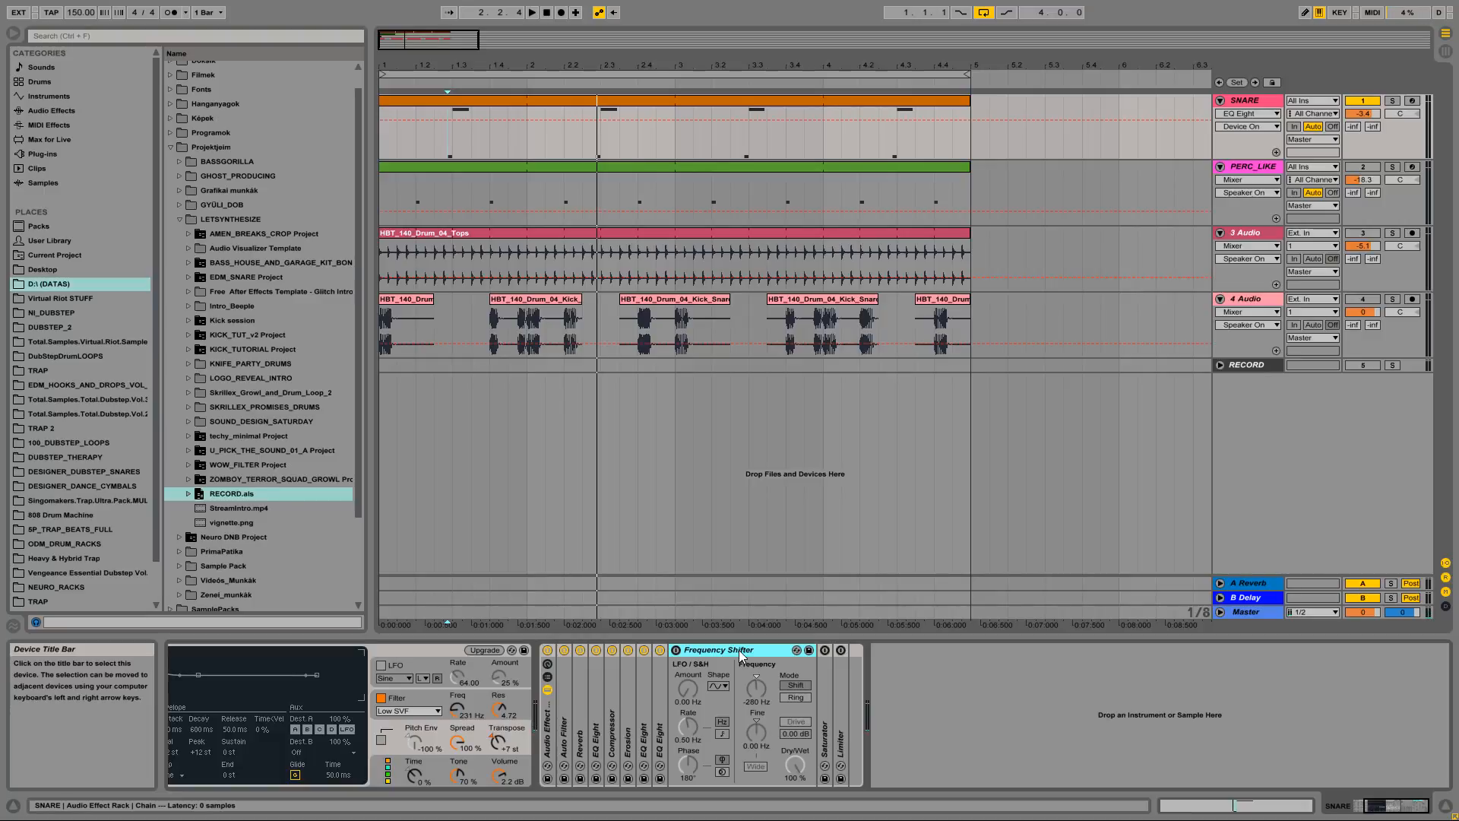
{"action": "left_click_drag", "start_coordinate": [1380, 804], "coordinate": [1356, 804]}
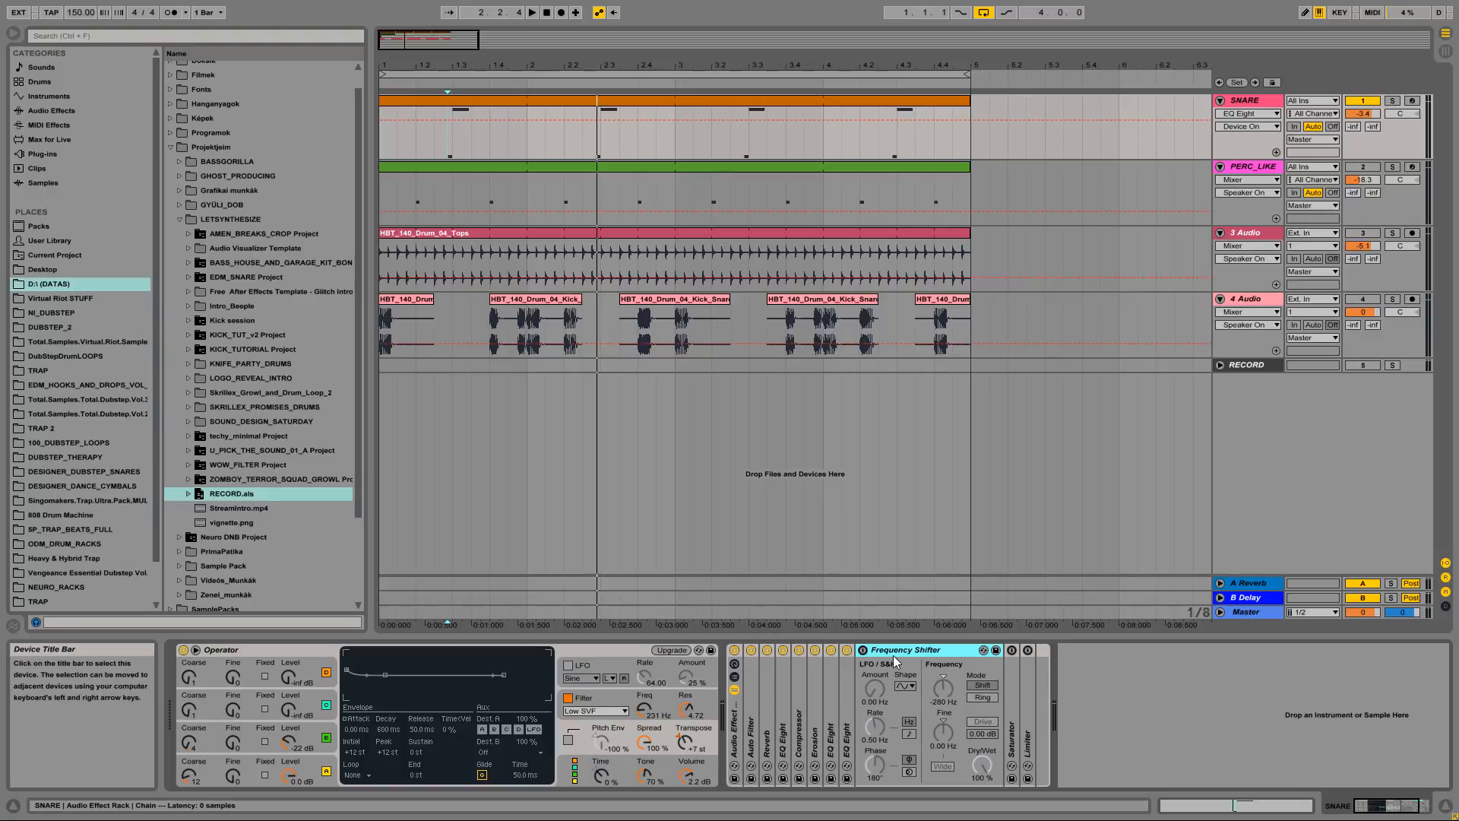
{"action": "left_click", "coordinate": [862, 651]}
{"action": "key", "text": "space"}
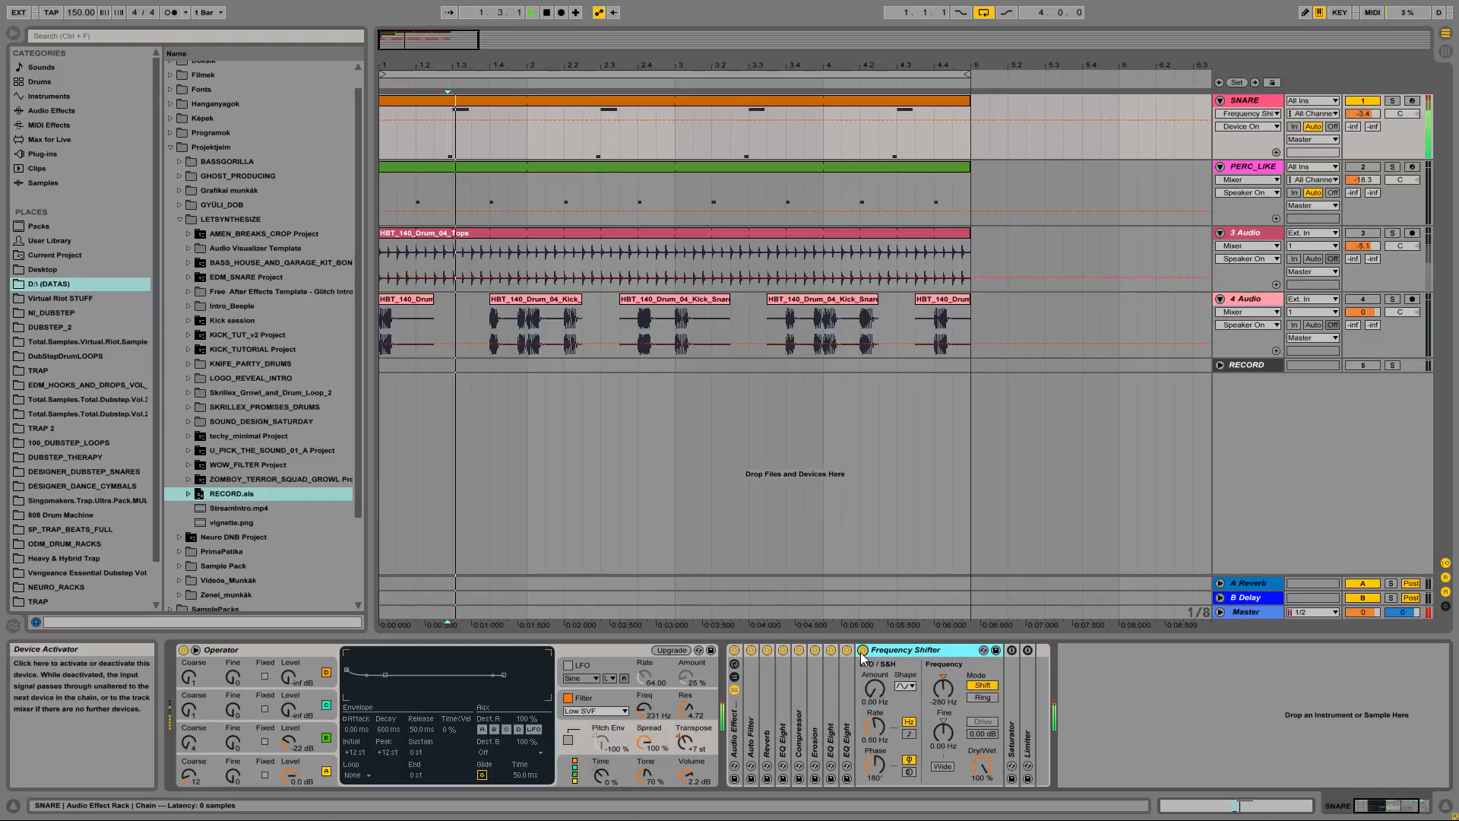
Step: Try a positive coarse frequency of about 500 Hz on the Frequency Shifter while auditioning the snare
{"action": "key", "text": "space"}
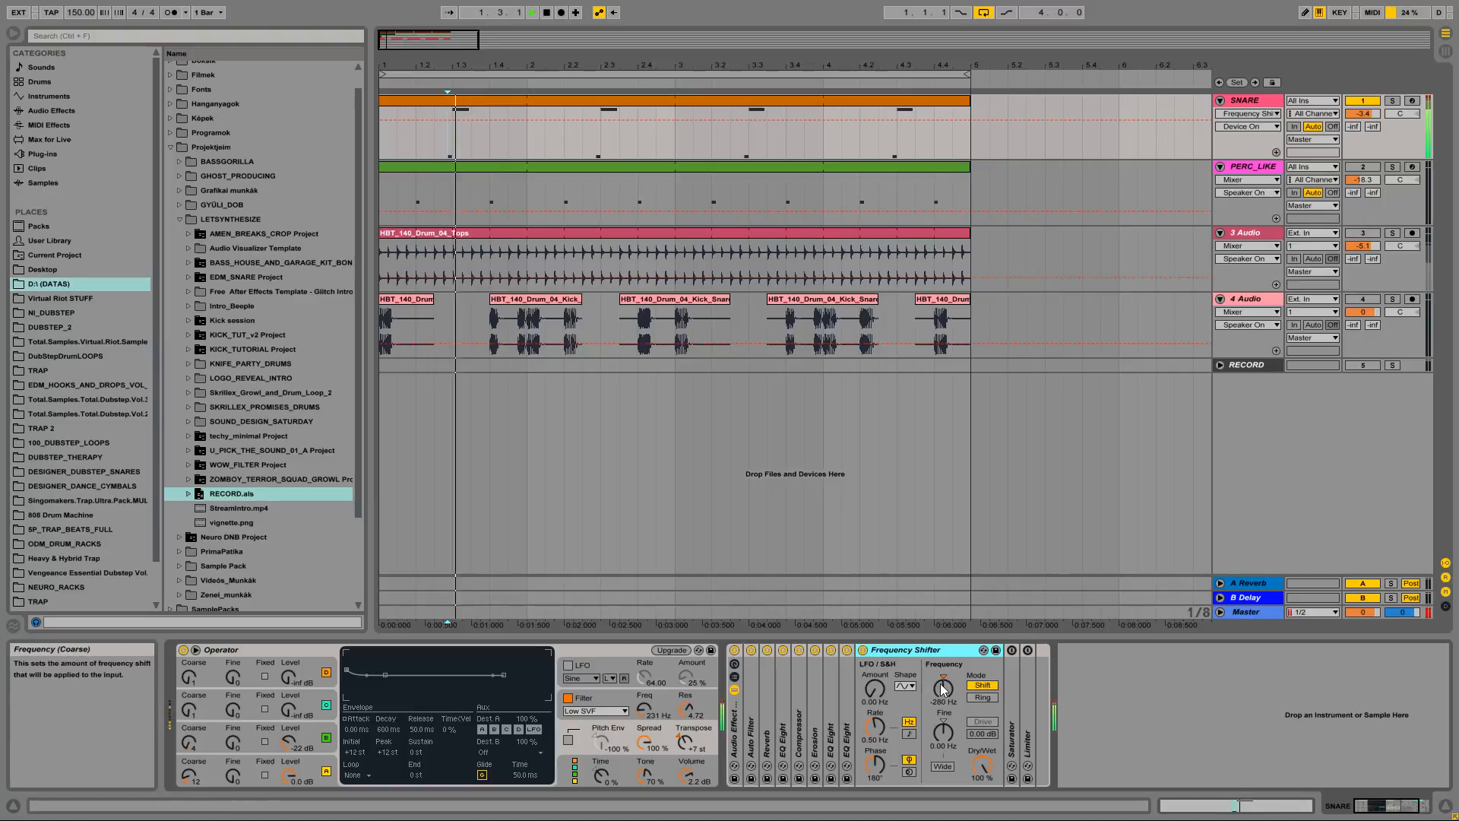
{"action": "left_click_drag", "start_coordinate": [946, 691], "coordinate": [946, 653]}
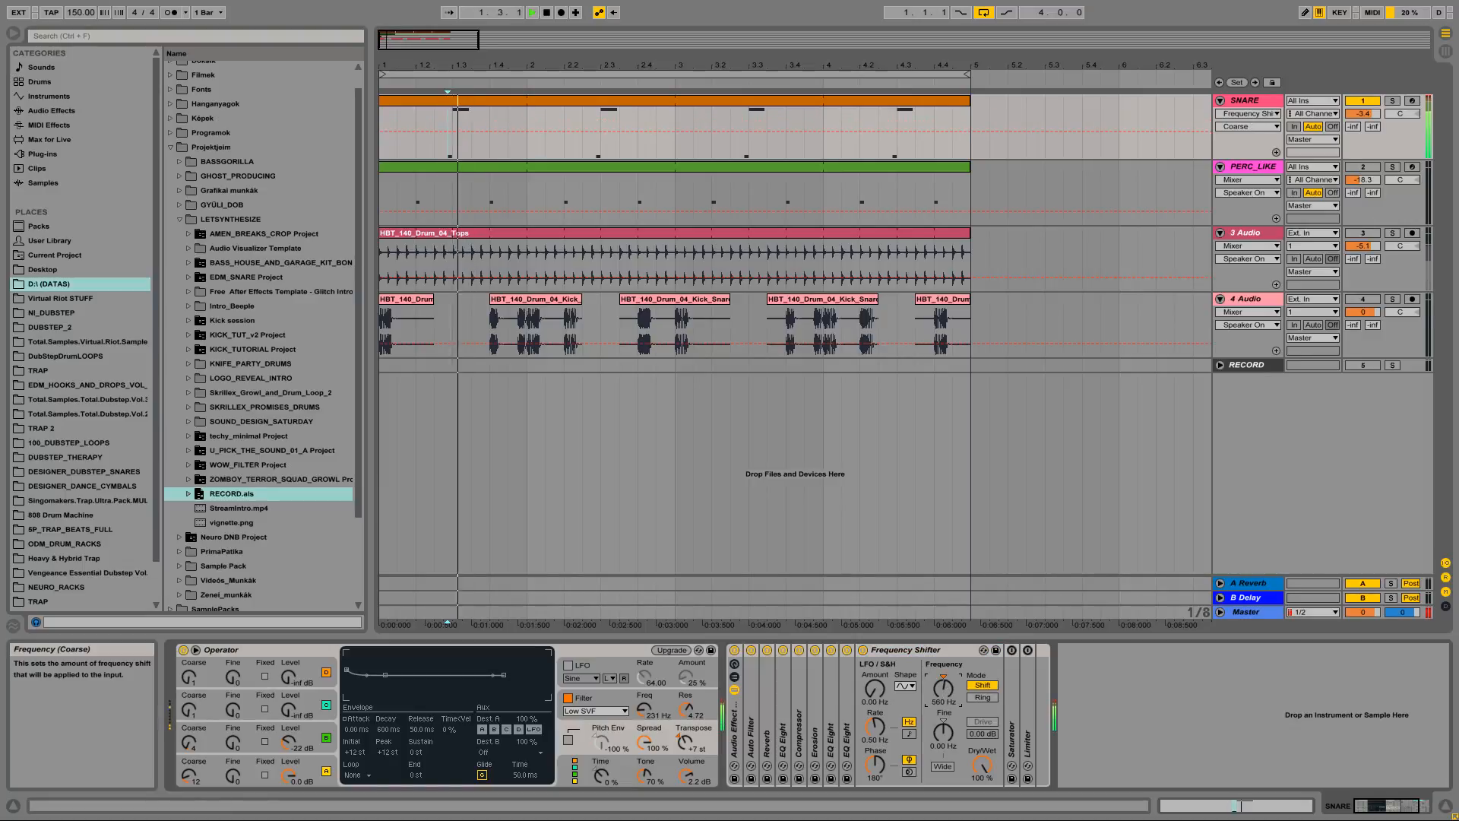
{"action": "key", "text": "space"}
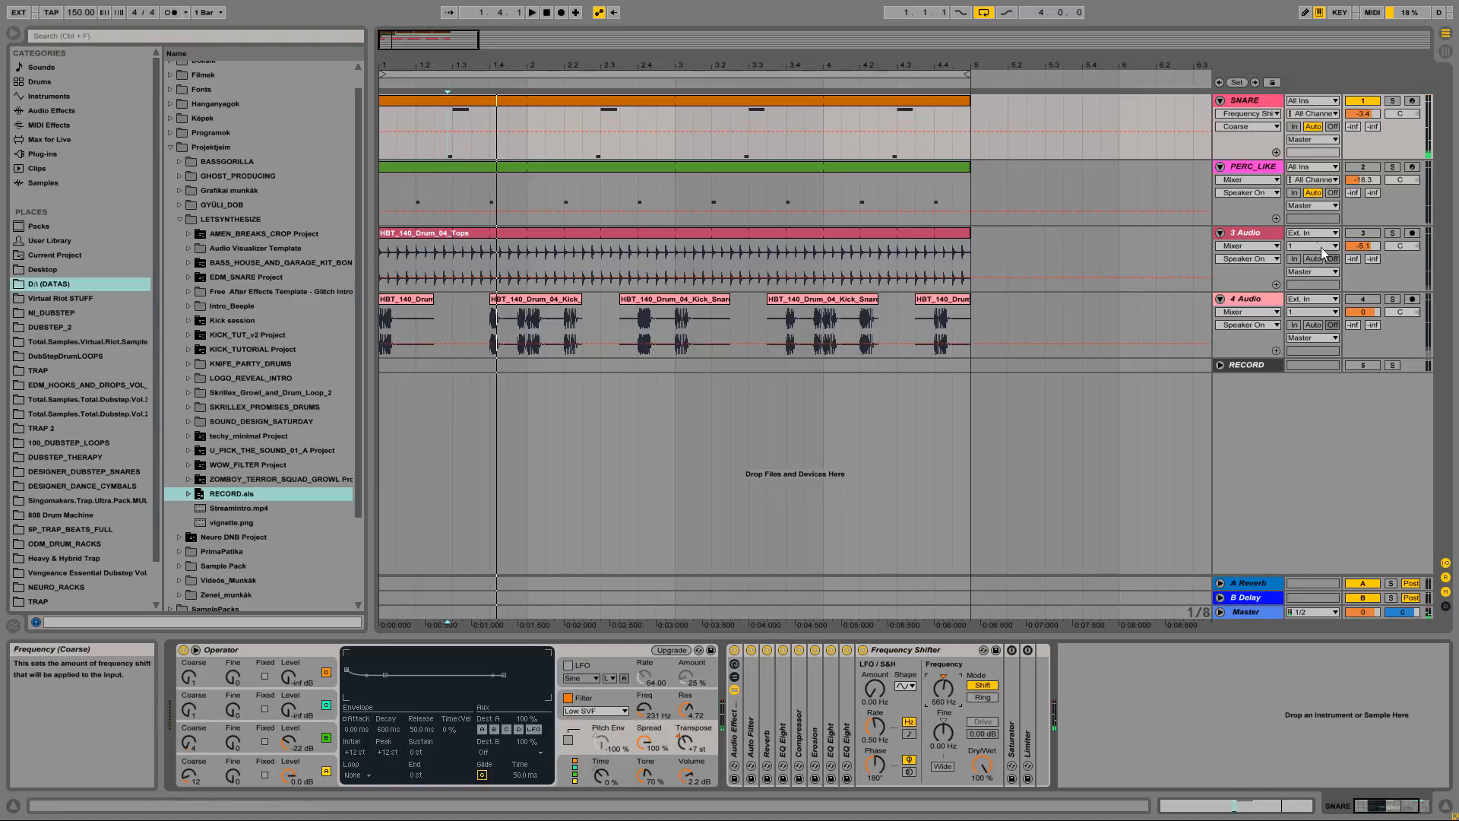
Step: Activate the PERC_LIKE, 3 Audio and 4 Audio tracks and set the Frequency Shifter's coarse frequency to about -1.24 kHz during playback
{"action": "left_click", "coordinate": [1362, 166]}
{"action": "left_click", "coordinate": [1363, 236]}
{"action": "left_click", "coordinate": [1362, 298]}
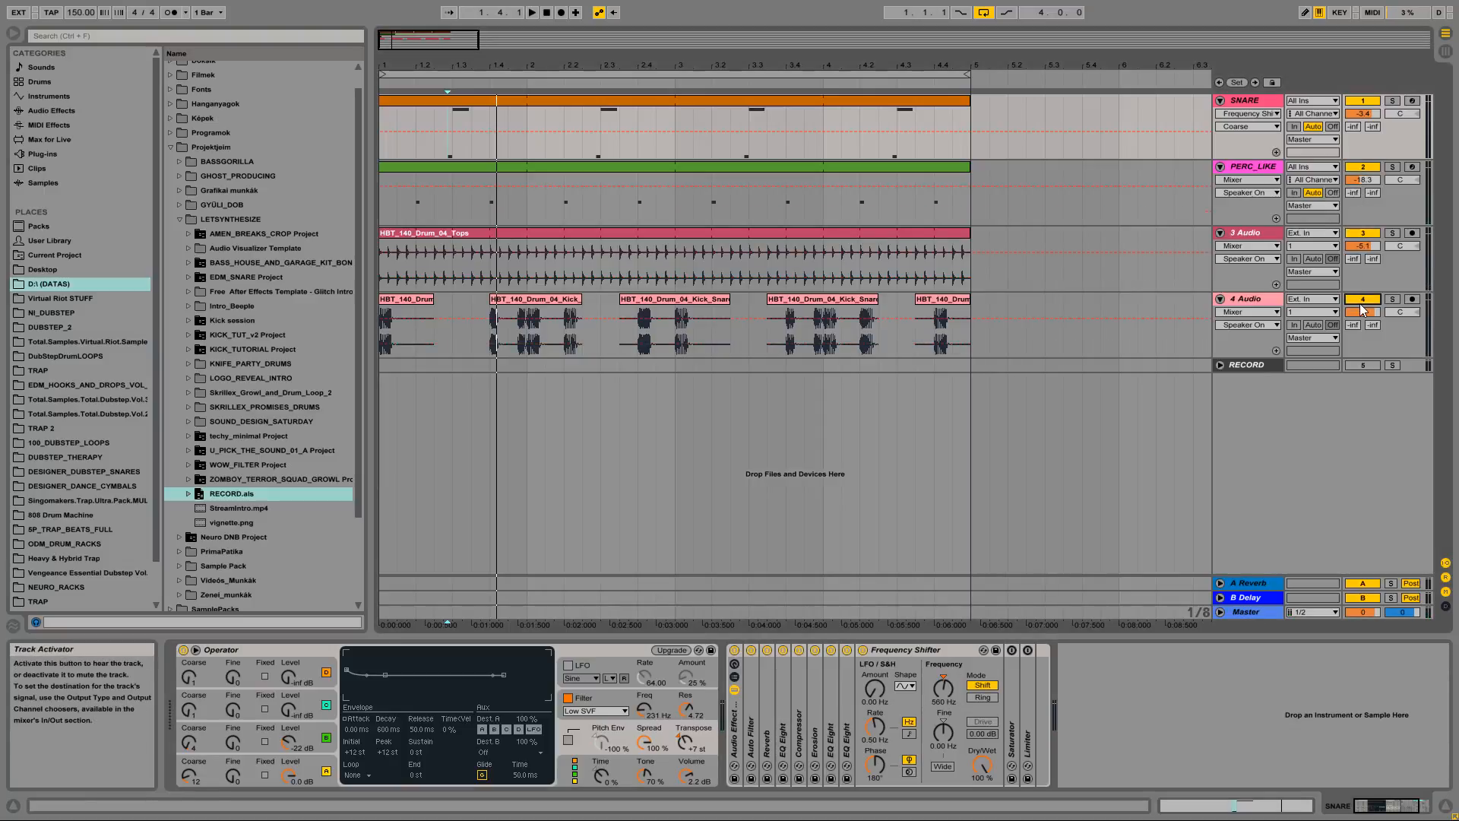
{"action": "key", "text": "space"}
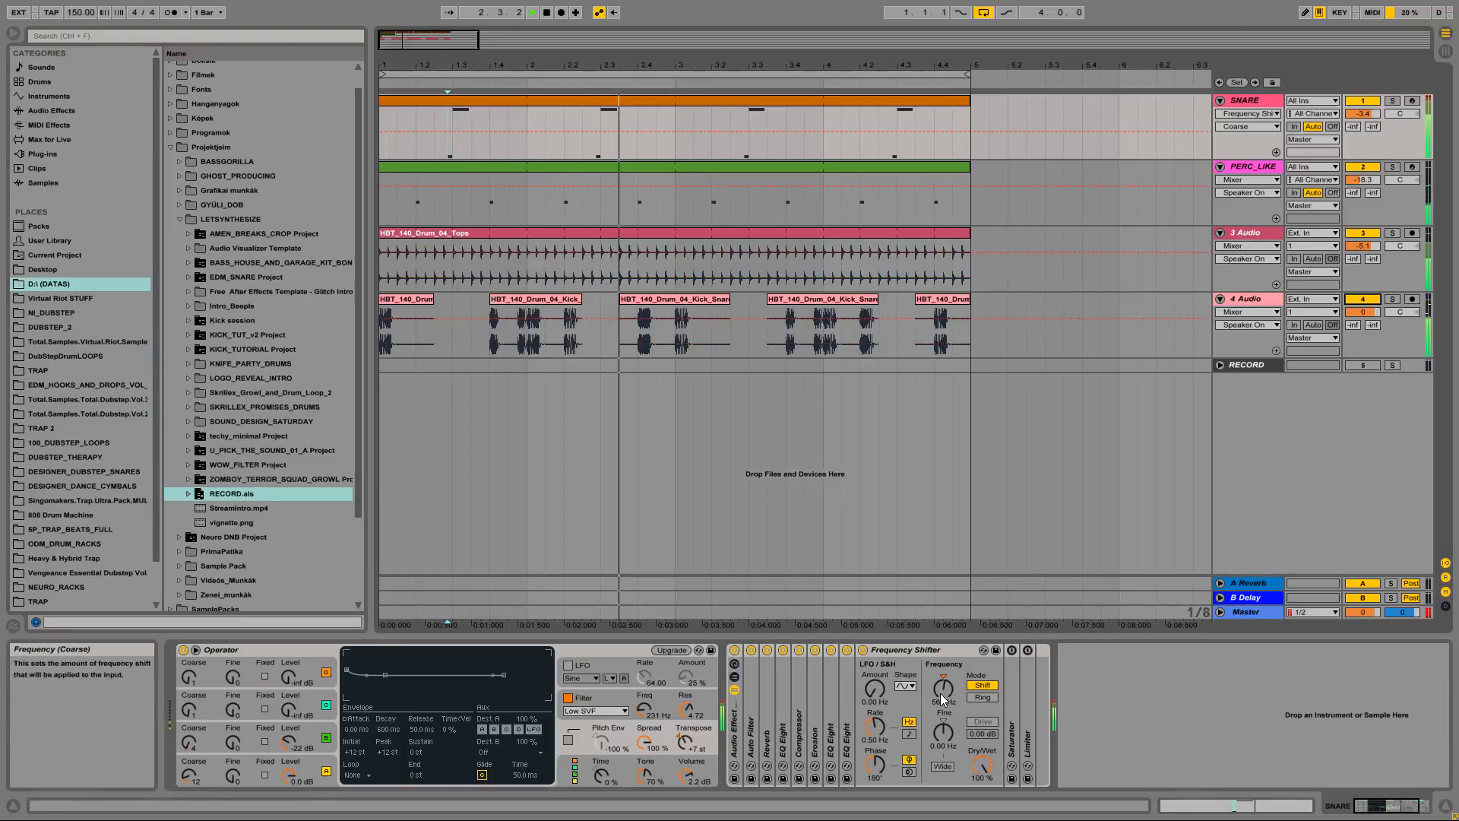
{"action": "mouse_move", "coordinate": [947, 686]}
{"action": "left_mouse_down"}
{"action": "mouse_move", "coordinate": [940, 705]}
{"action": "mouse_move", "coordinate": [940, 685]}
{"action": "left_mouse_up"}
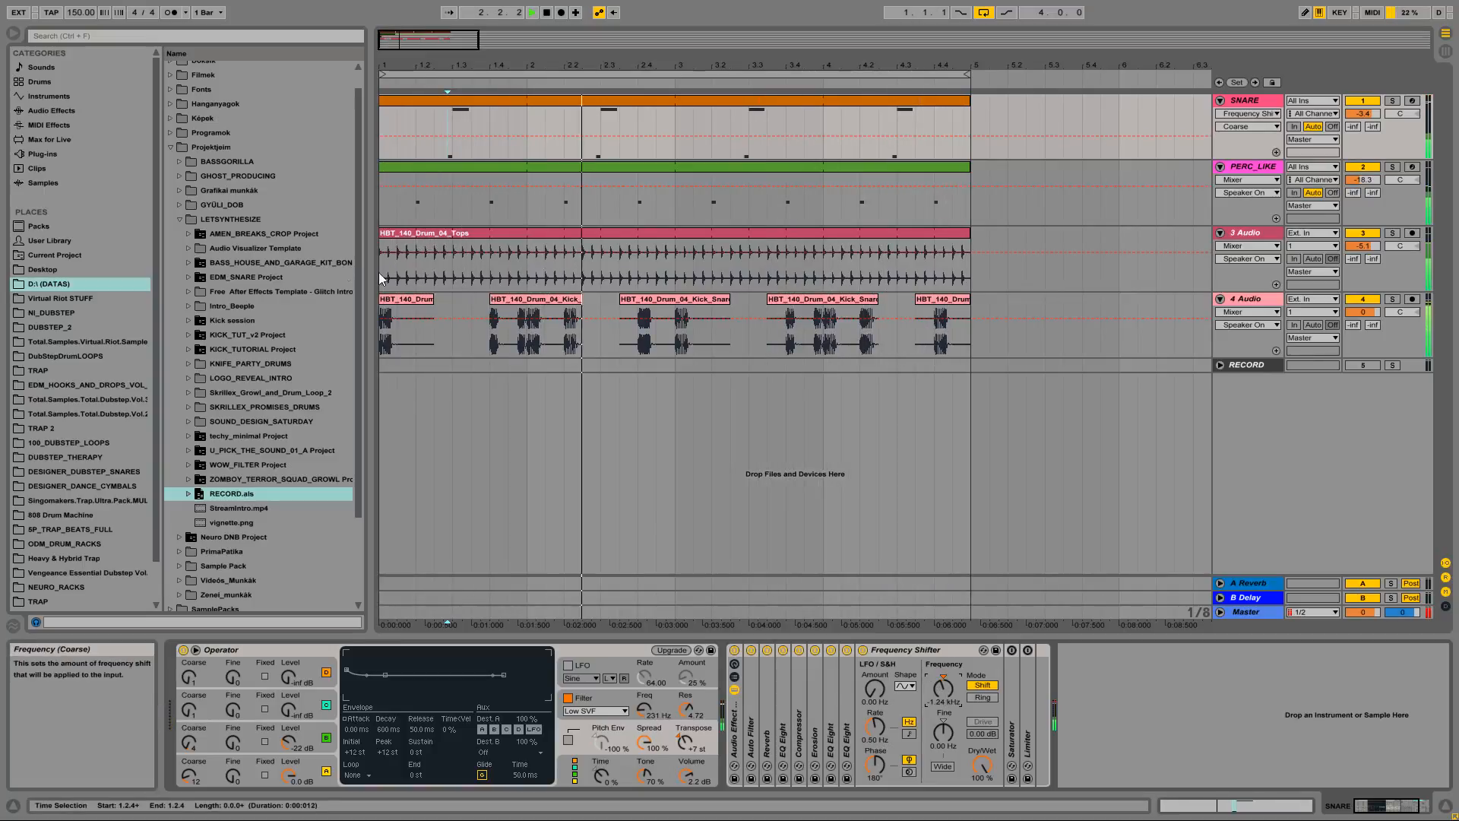
Step: Insert an EQ Eight from the Audio Effects between the Frequency Shifter and Saturator in the SNARE rack
{"action": "scroll", "coordinate": [204, 214], "scroll_direction": "up", "scroll_amount": 1}
{"action": "left_click", "coordinate": [47, 110]}
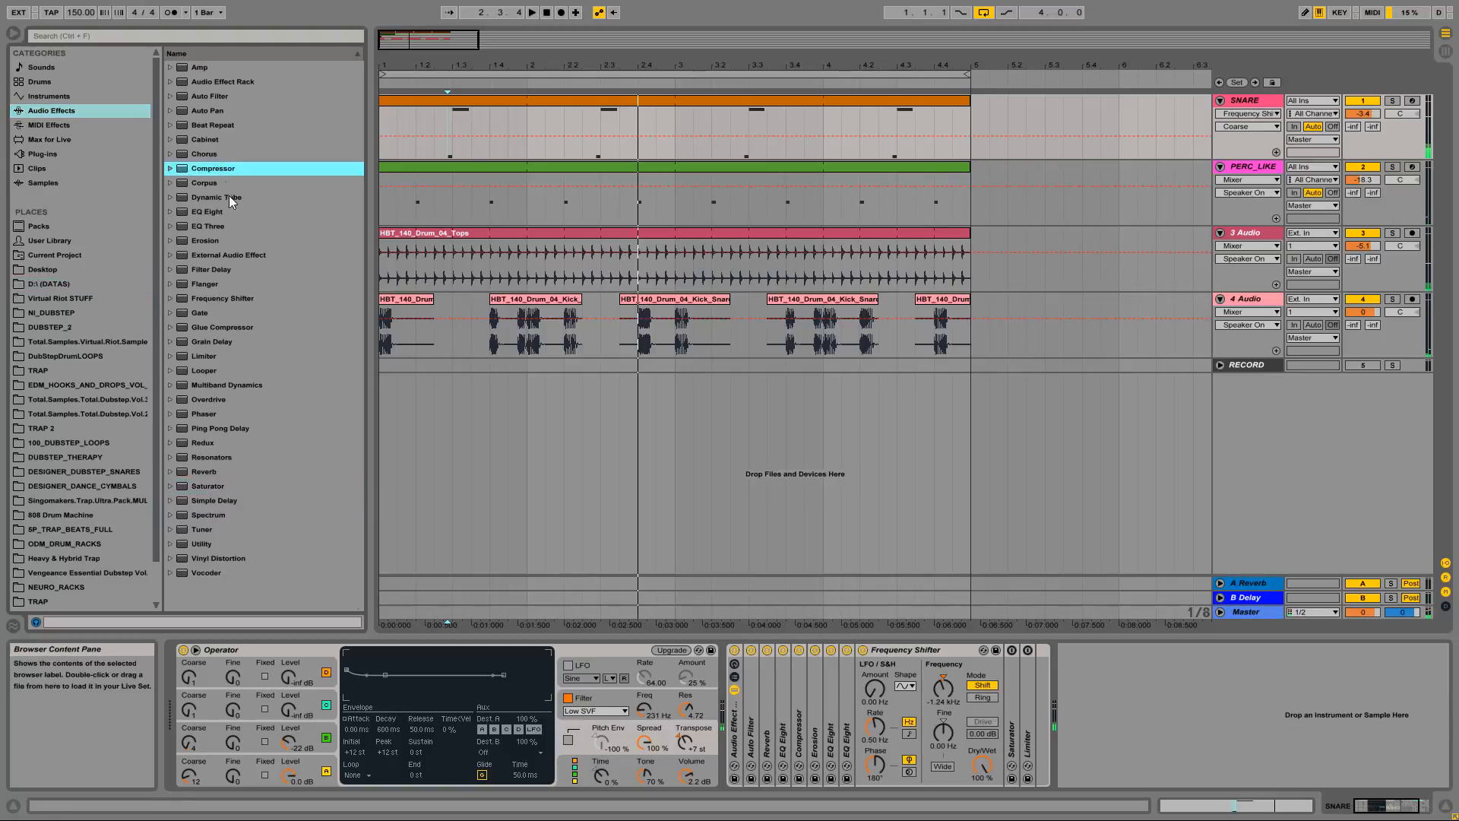
{"action": "left_click", "coordinate": [206, 214]}
{"action": "left_click_drag", "start_coordinate": [207, 217], "coordinate": [1178, 669]}
Step: Make the new EQ Eight's band 1 a low cut at about 457 Hz and boost band 4 about 4.59 dB near 7.76 kHz
{"action": "left_click", "coordinate": [1076, 706]}
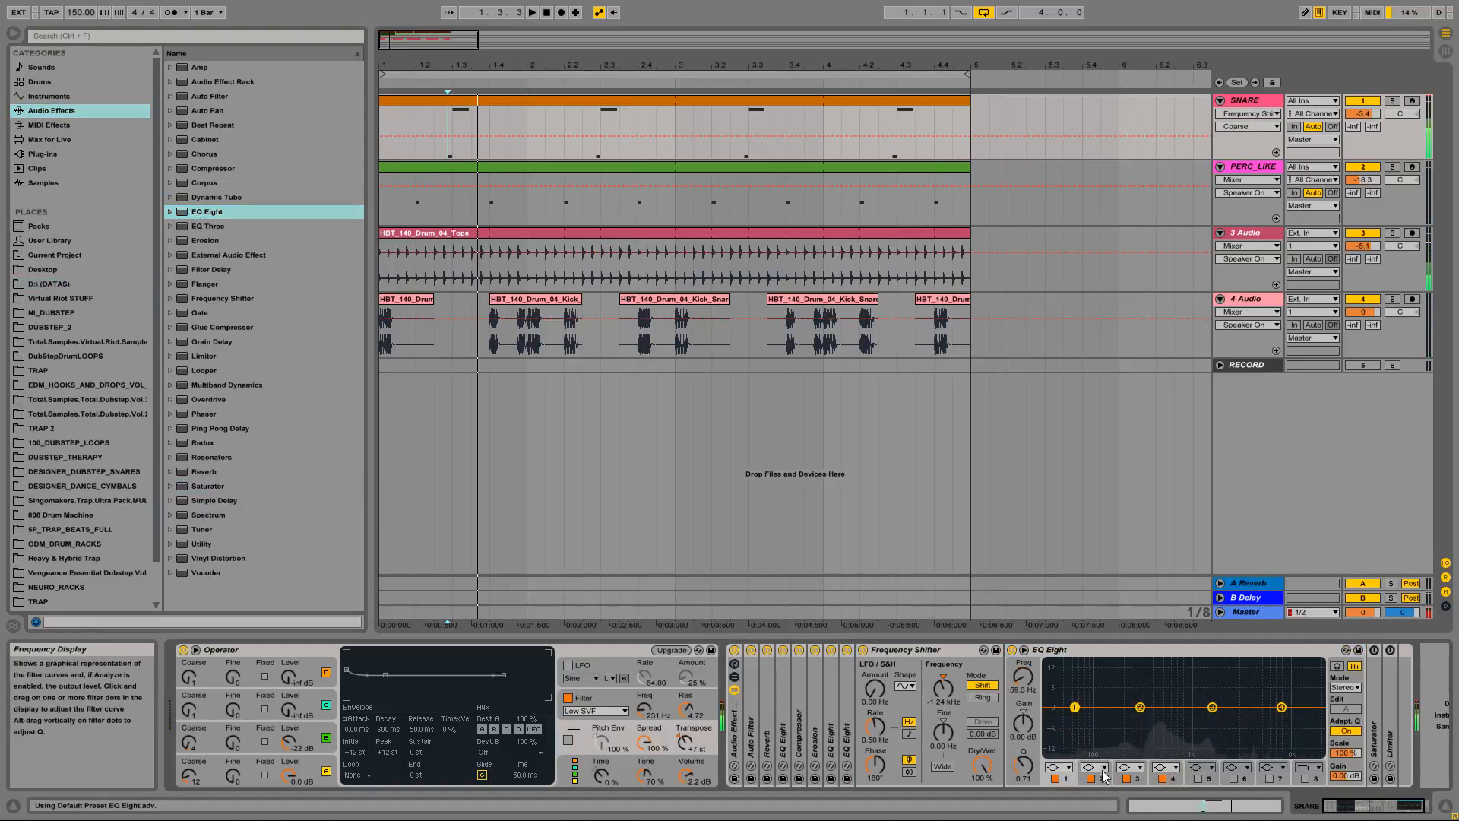
{"action": "key", "text": "space"}
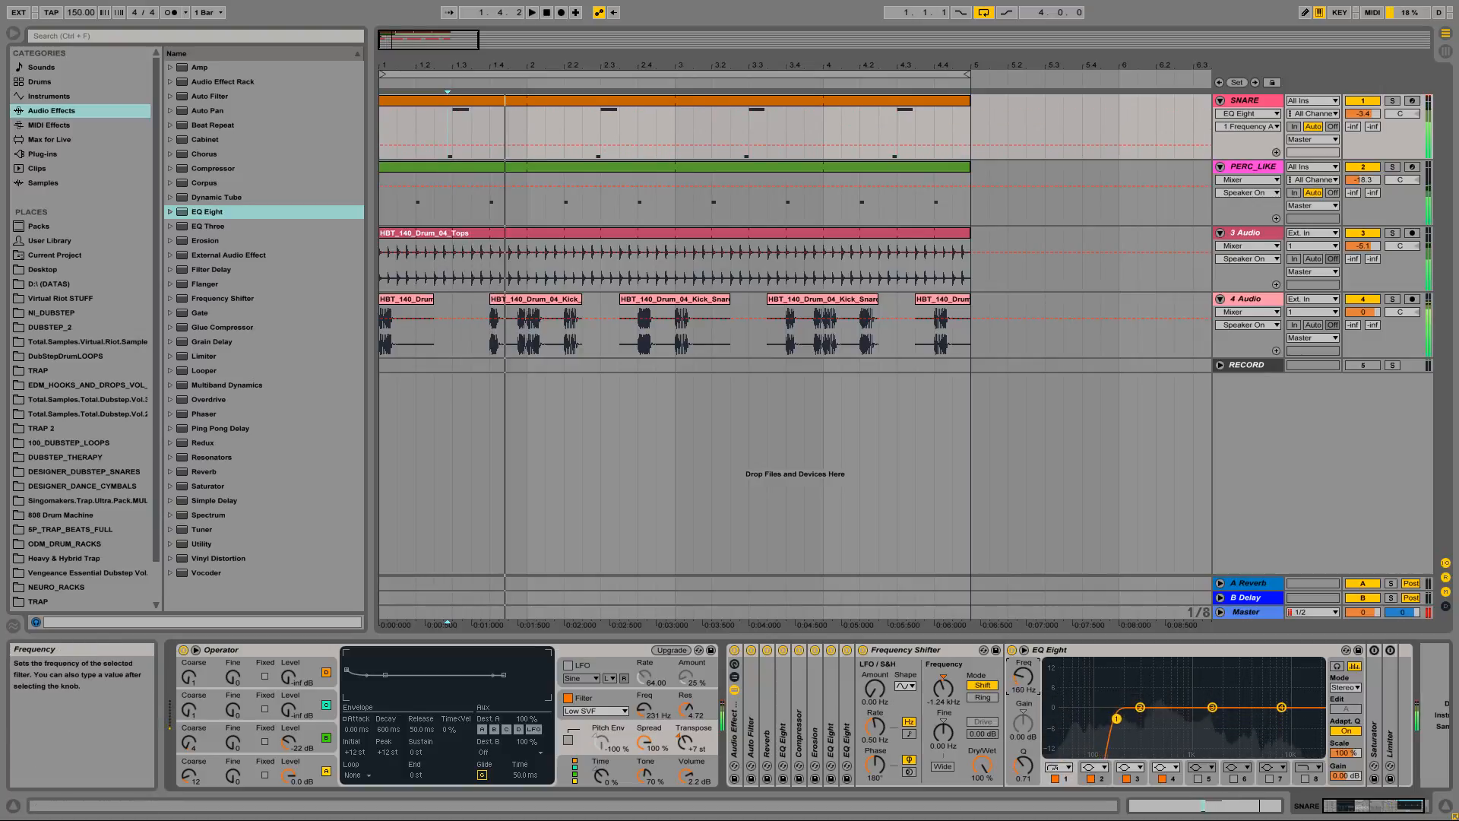
{"action": "left_click_drag", "start_coordinate": [1074, 706], "coordinate": [1160, 718]}
{"action": "key", "text": "space"}
{"action": "key", "text": "space"}
{"action": "key", "text": "space"}
{"action": "key", "text": "space"}
{"action": "key", "text": "space"}
{"action": "key", "text": "space"}
{"action": "key", "text": "space"}
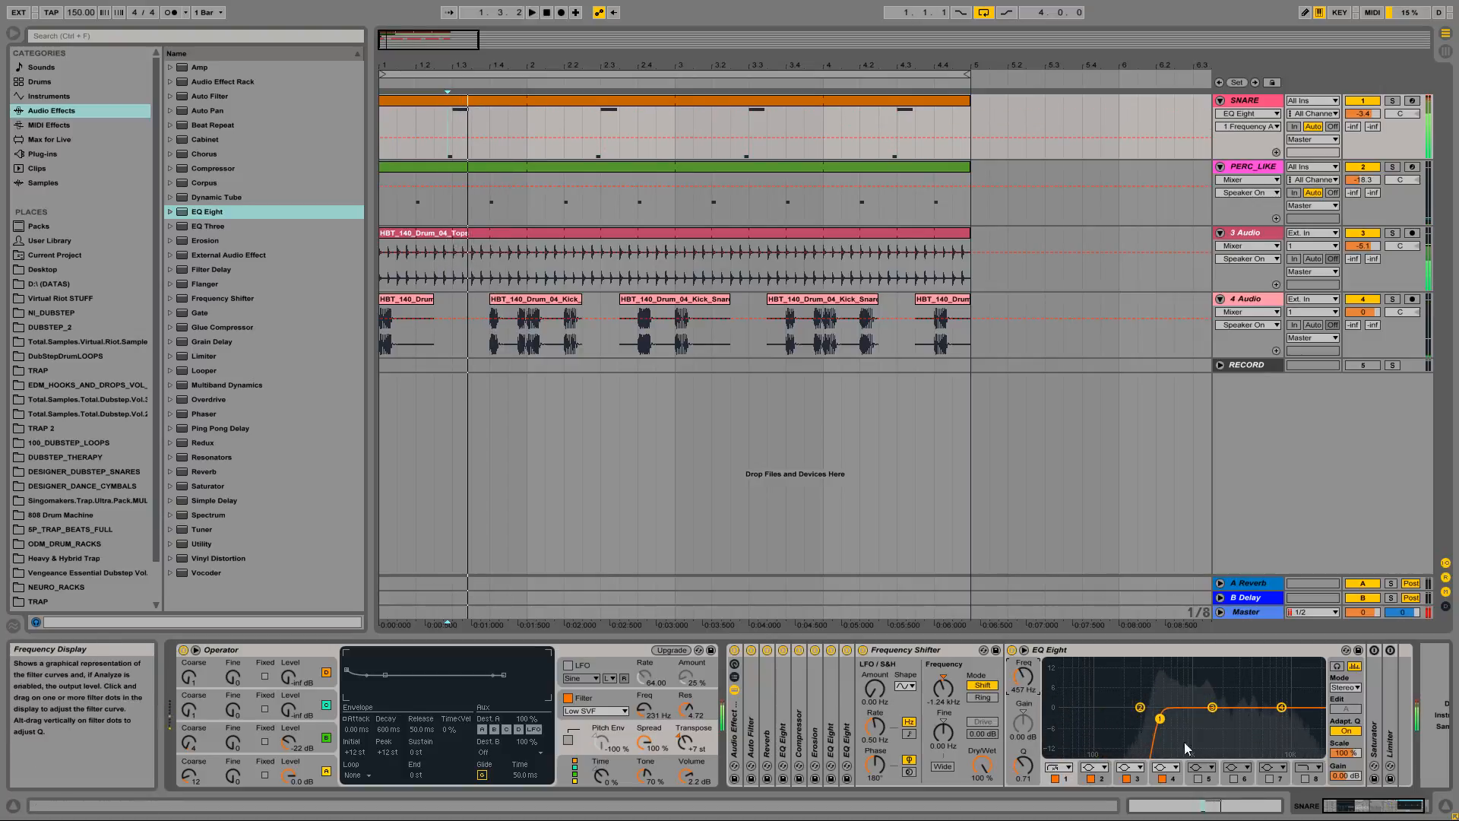
{"action": "mouse_move", "coordinate": [1281, 707]}
{"action": "left_mouse_down"}
{"action": "mouse_move", "coordinate": [1277, 692]}
{"action": "mouse_move", "coordinate": [1294, 707]}
{"action": "left_mouse_up"}
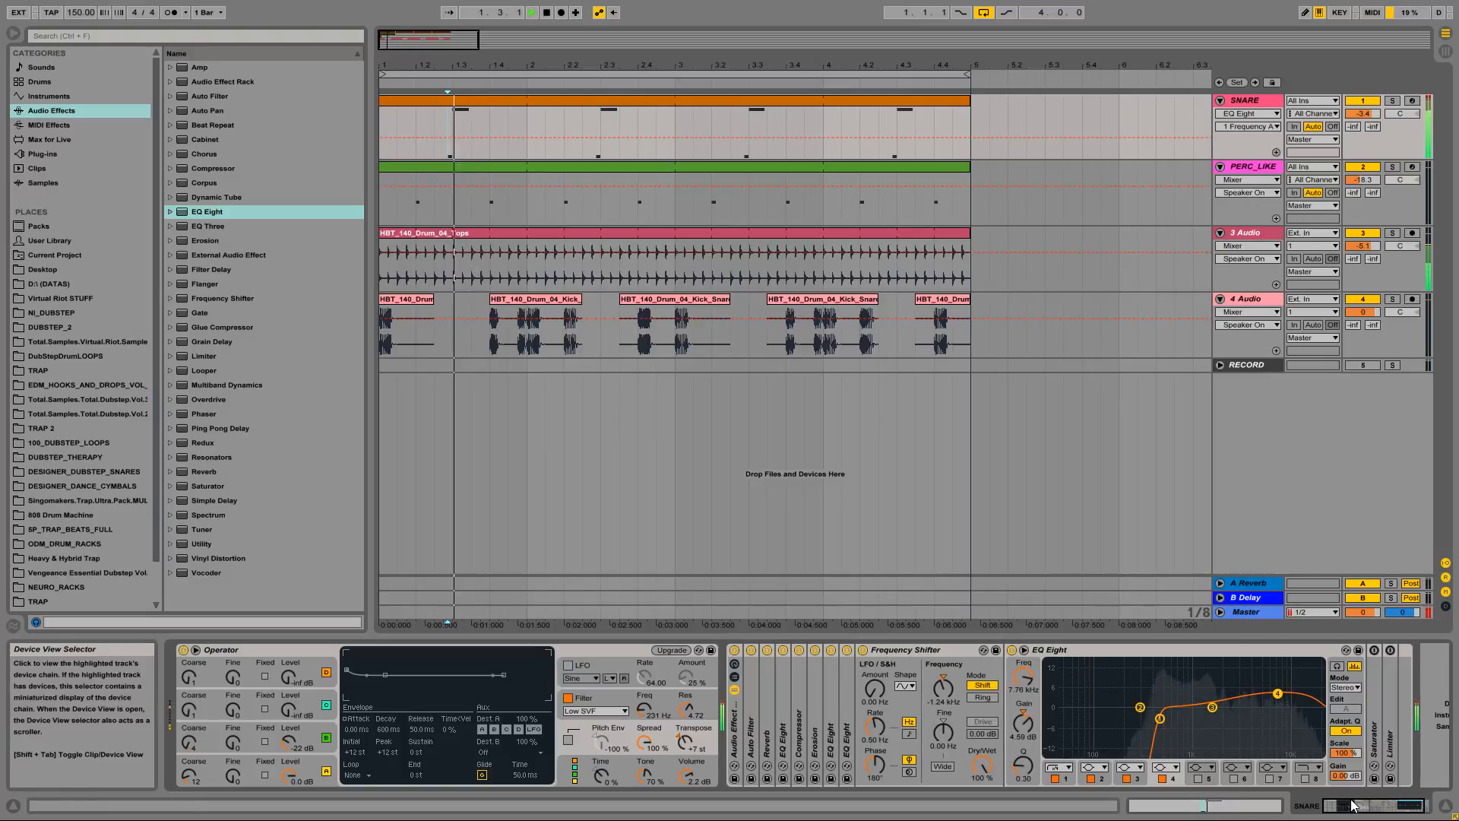
Step: Collapse the Frequency Shifter and the EQ Eight after it in the SNARE rack
{"action": "left_click_drag", "start_coordinate": [1356, 806], "coordinate": [1380, 806]}
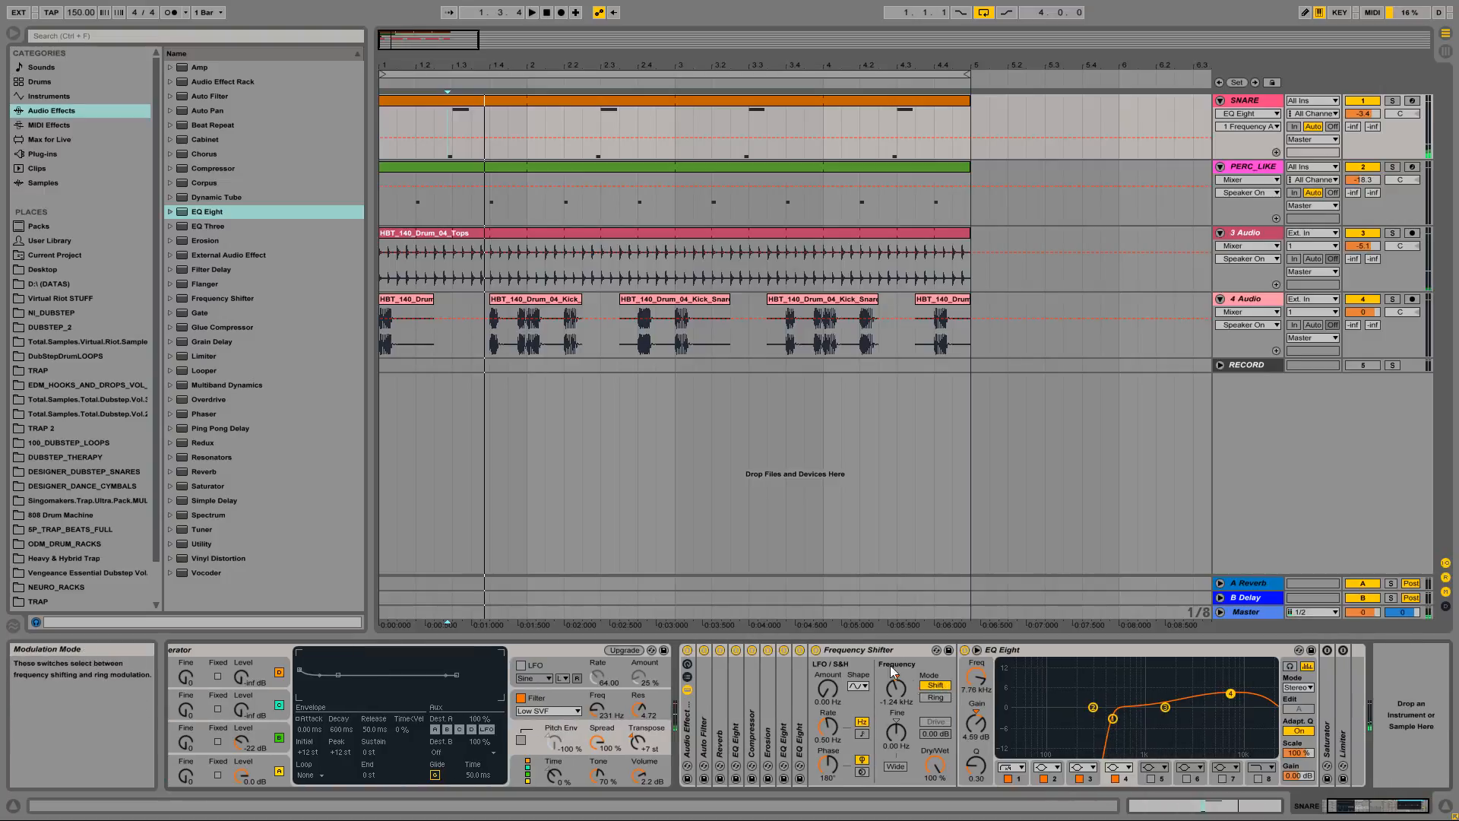
{"action": "left_click", "coordinate": [846, 652]}
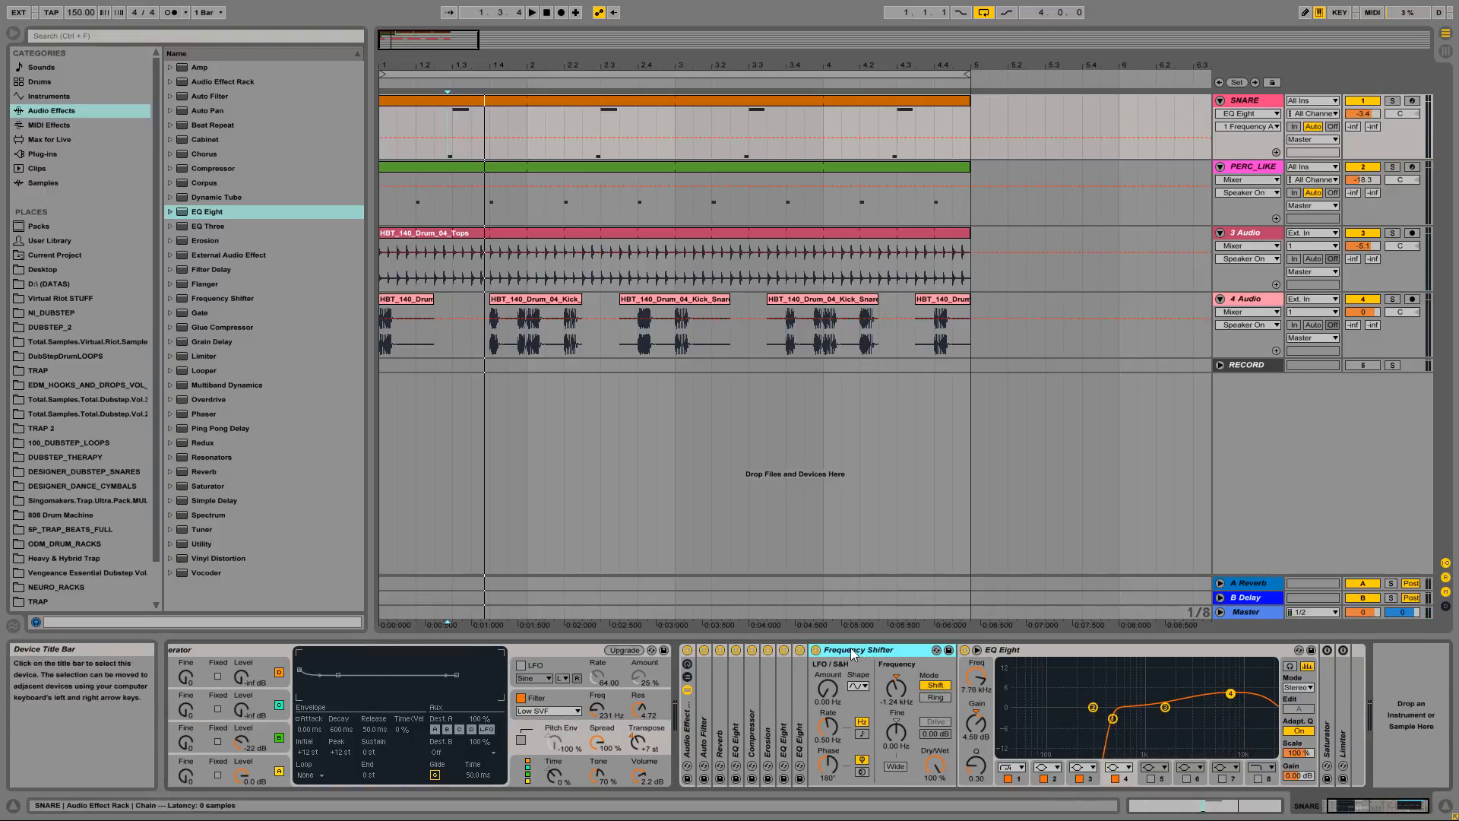
{"action": "double_click", "coordinate": [870, 651]}
{"action": "double_click", "coordinate": [879, 650]}
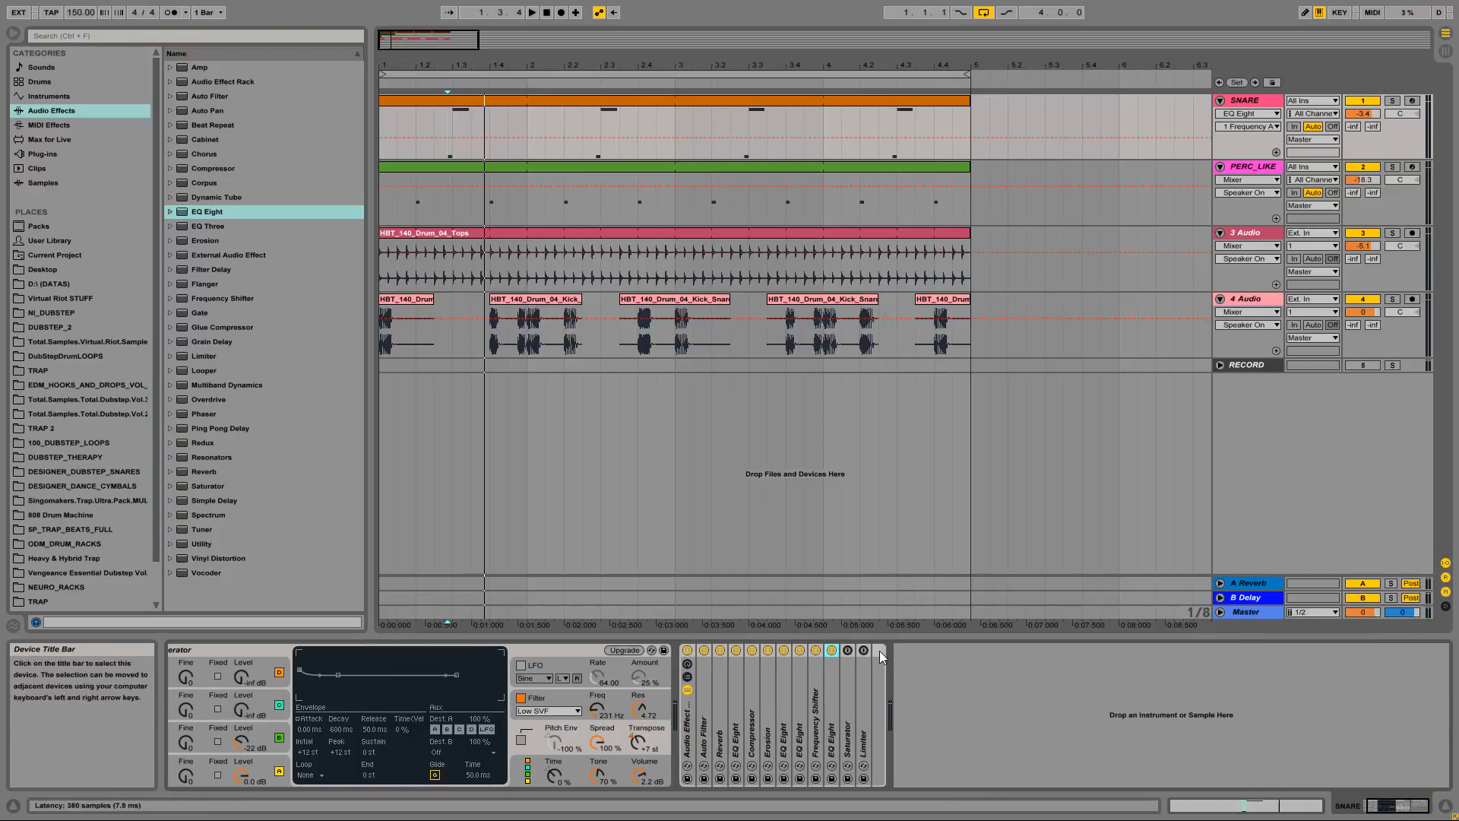
Step: Expand the Saturator and Limiter in the SNARE rack, activate the Limiter and audition the full drum loop
{"action": "left_click", "coordinate": [845, 699]}
{"action": "double_click", "coordinate": [845, 699]}
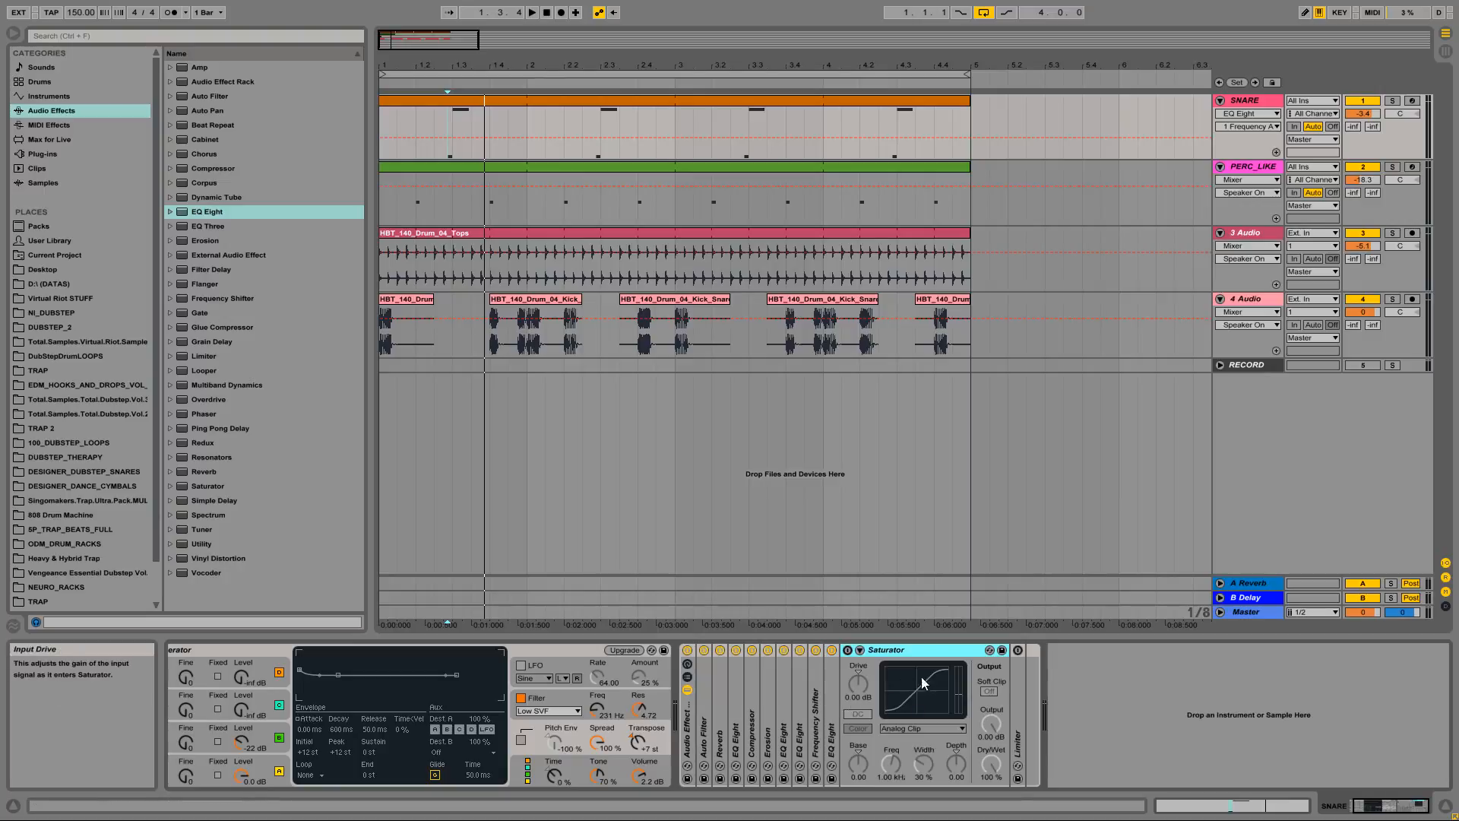
{"action": "left_click", "coordinate": [1017, 653]}
{"action": "double_click", "coordinate": [1013, 676]}
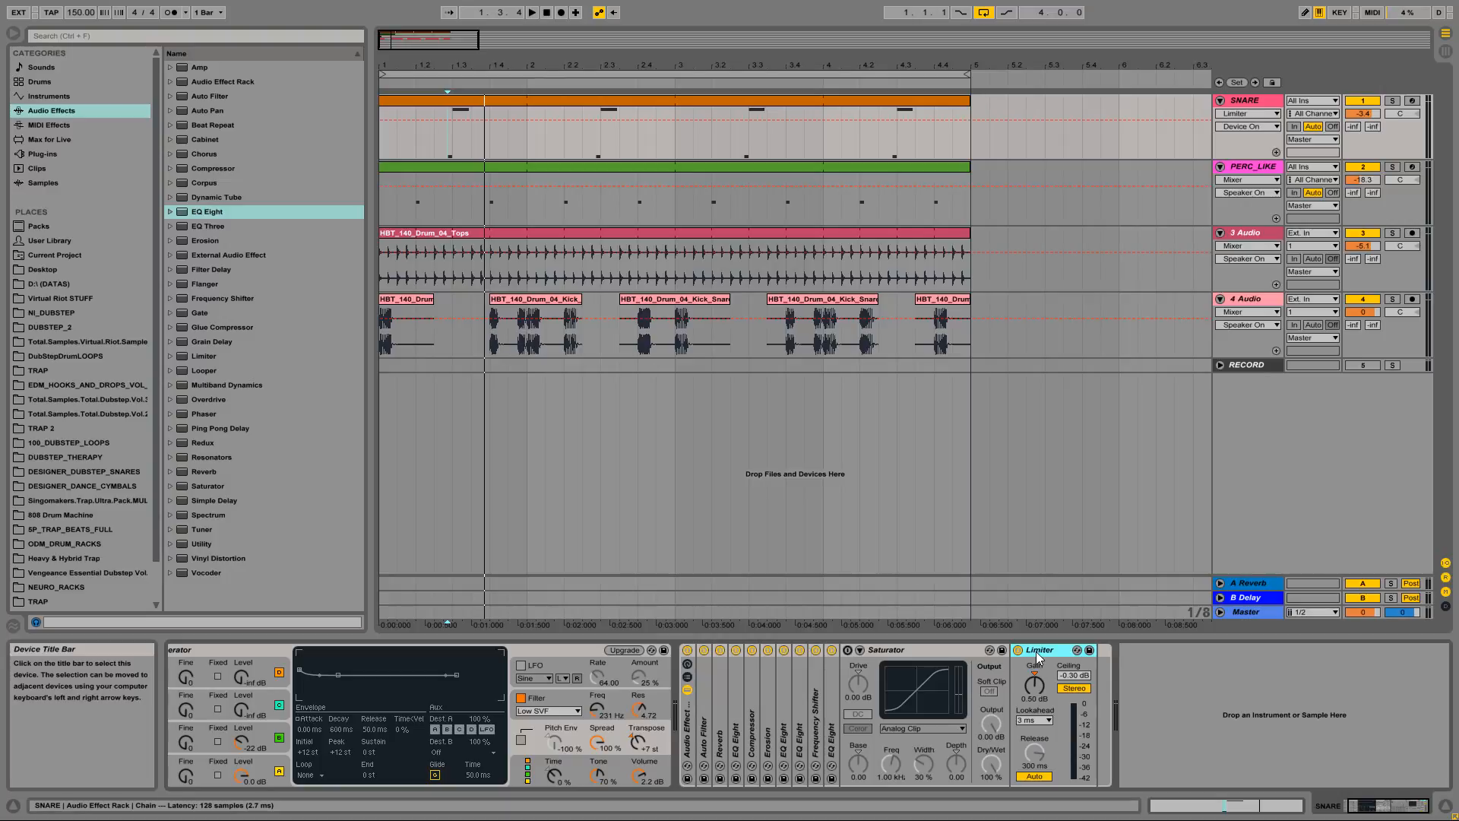
{"action": "key", "text": "space"}
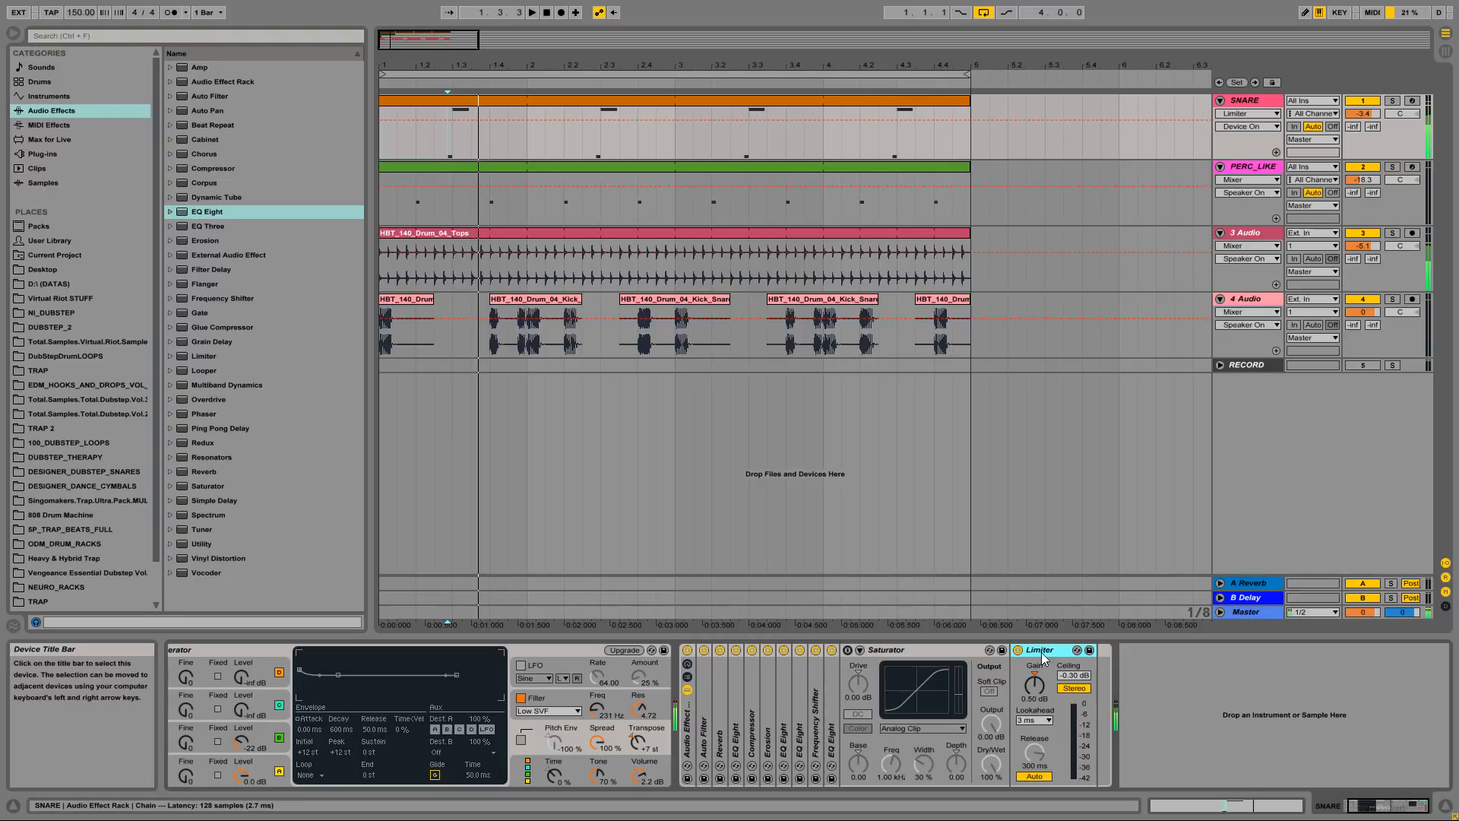
Step: Deactivate the PERC_LIKE, 3 Audio and 4 Audio tracks to hear the snare alone
{"action": "left_click", "coordinate": [1362, 166]}
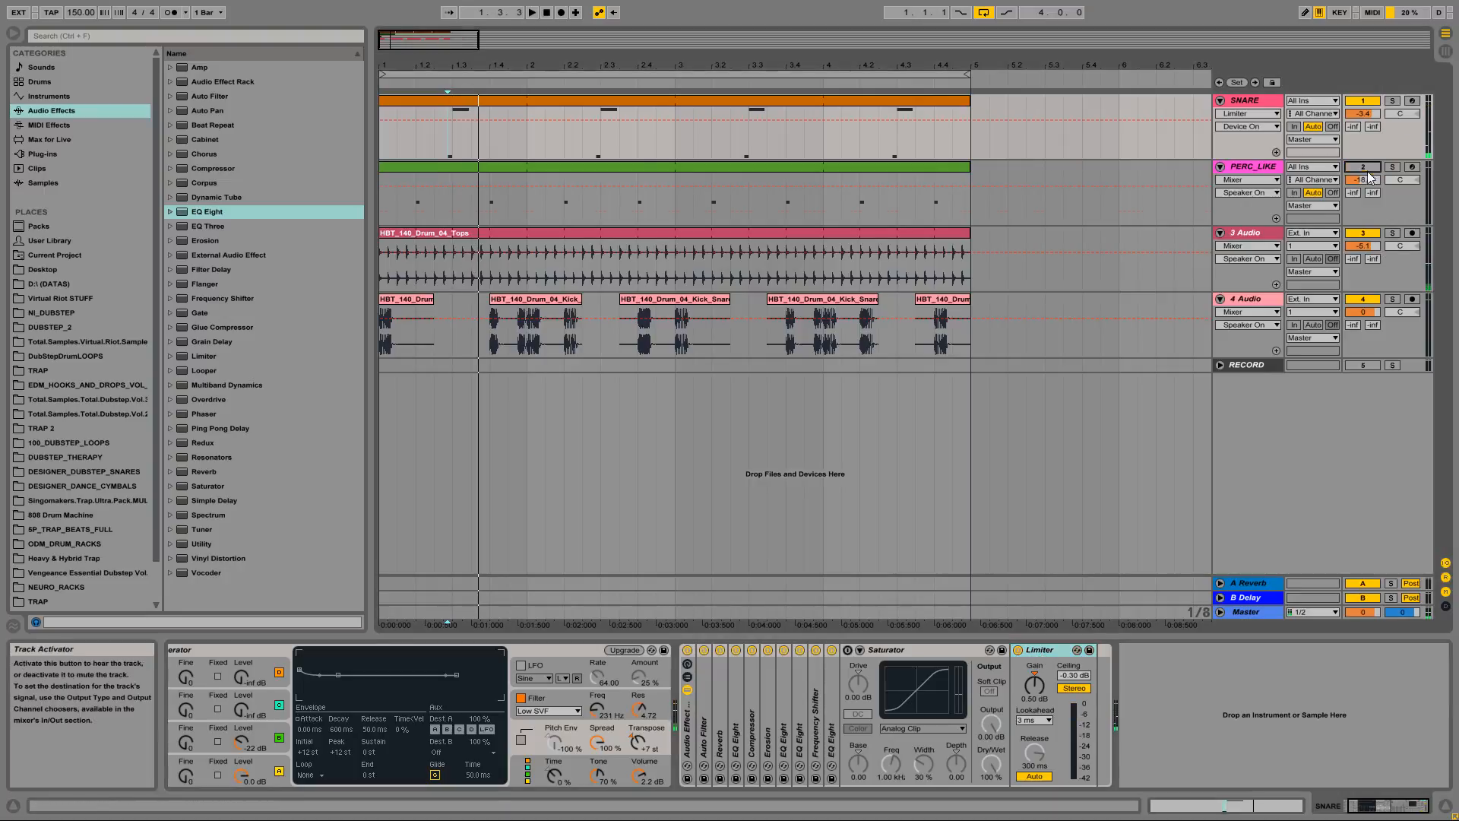
{"action": "left_click", "coordinate": [1363, 232]}
{"action": "left_click", "coordinate": [1362, 298]}
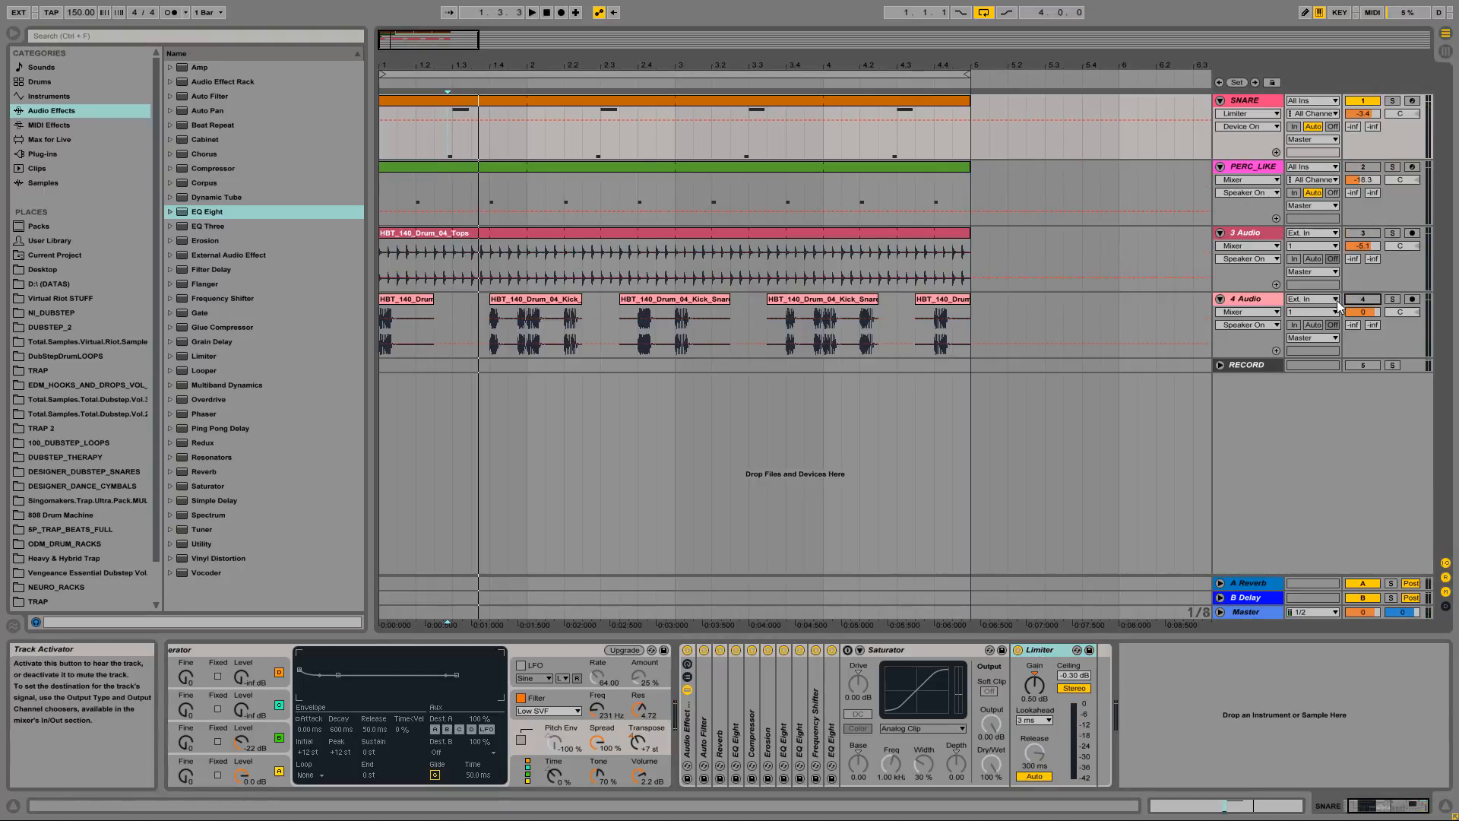
Step: Bypass the Limiter for comparison, activate the Saturator, and turn the Limiter back on
{"action": "left_click", "coordinate": [1017, 651]}
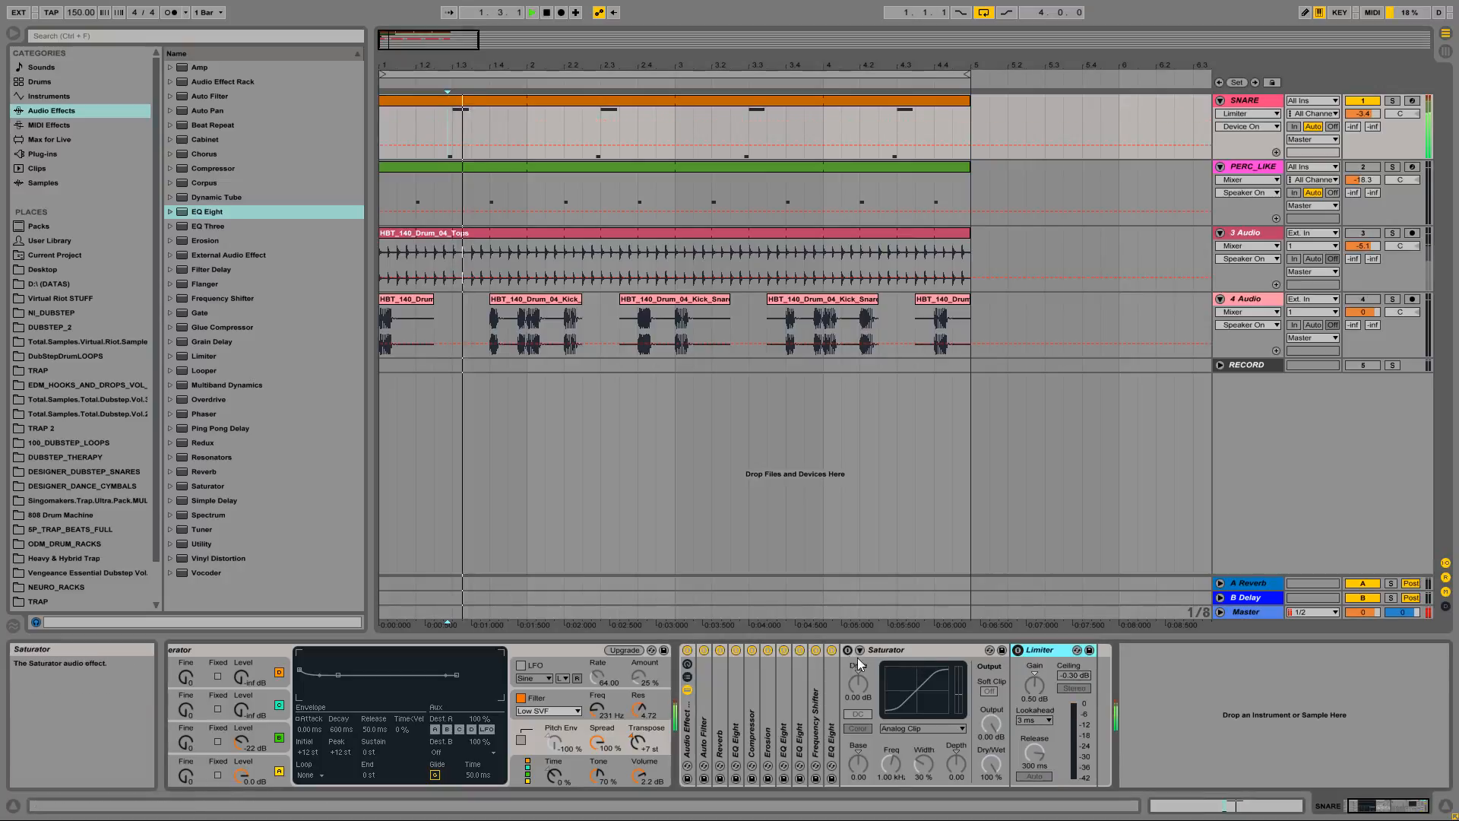
{"action": "left_click", "coordinate": [847, 650]}
{"action": "left_click", "coordinate": [1017, 651]}
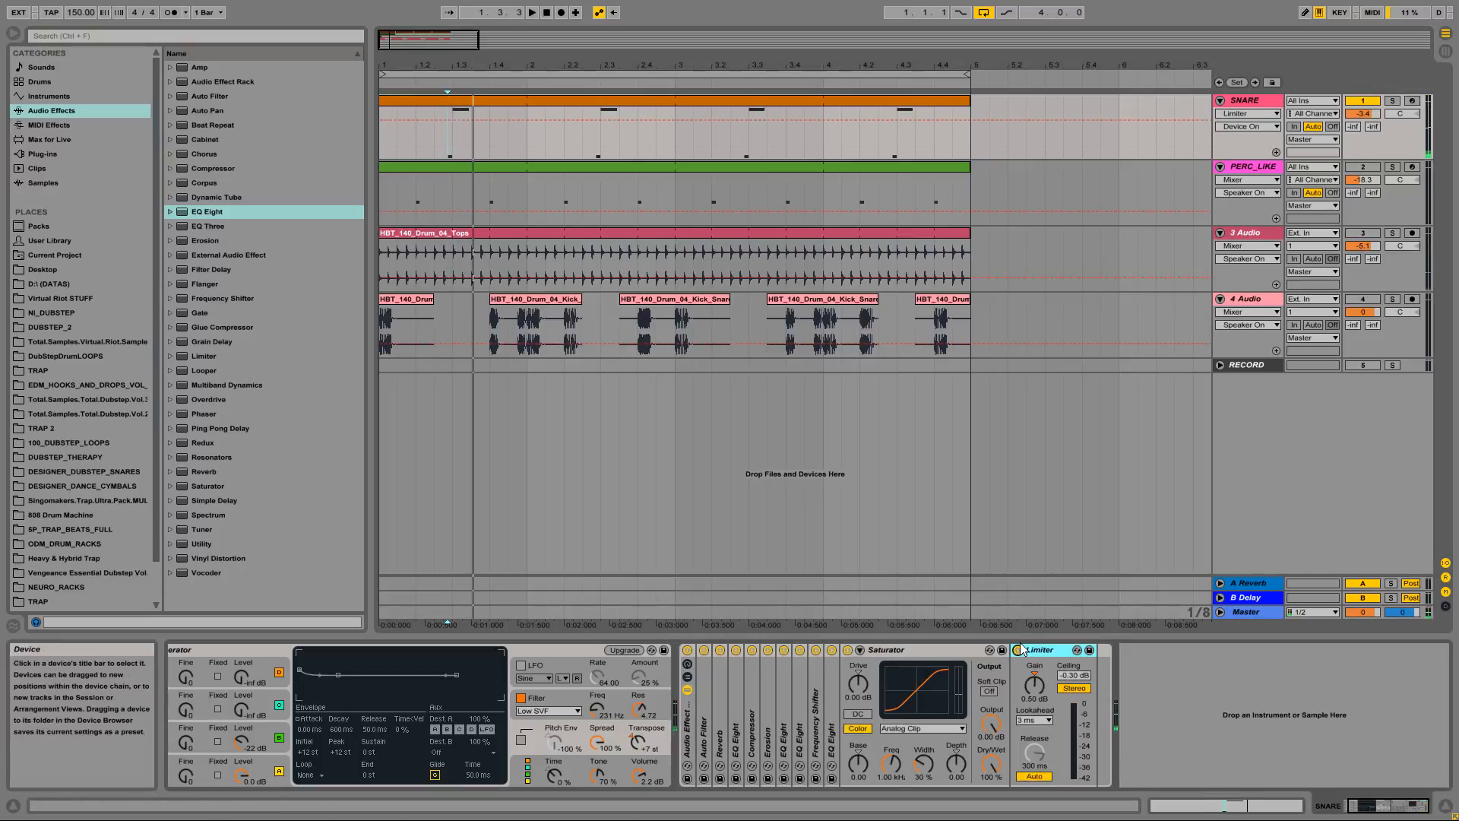
Step: Collapse the Saturator and Limiter and return to the Operator at the start of the SNARE device chain
{"action": "double_click", "coordinate": [910, 652]}
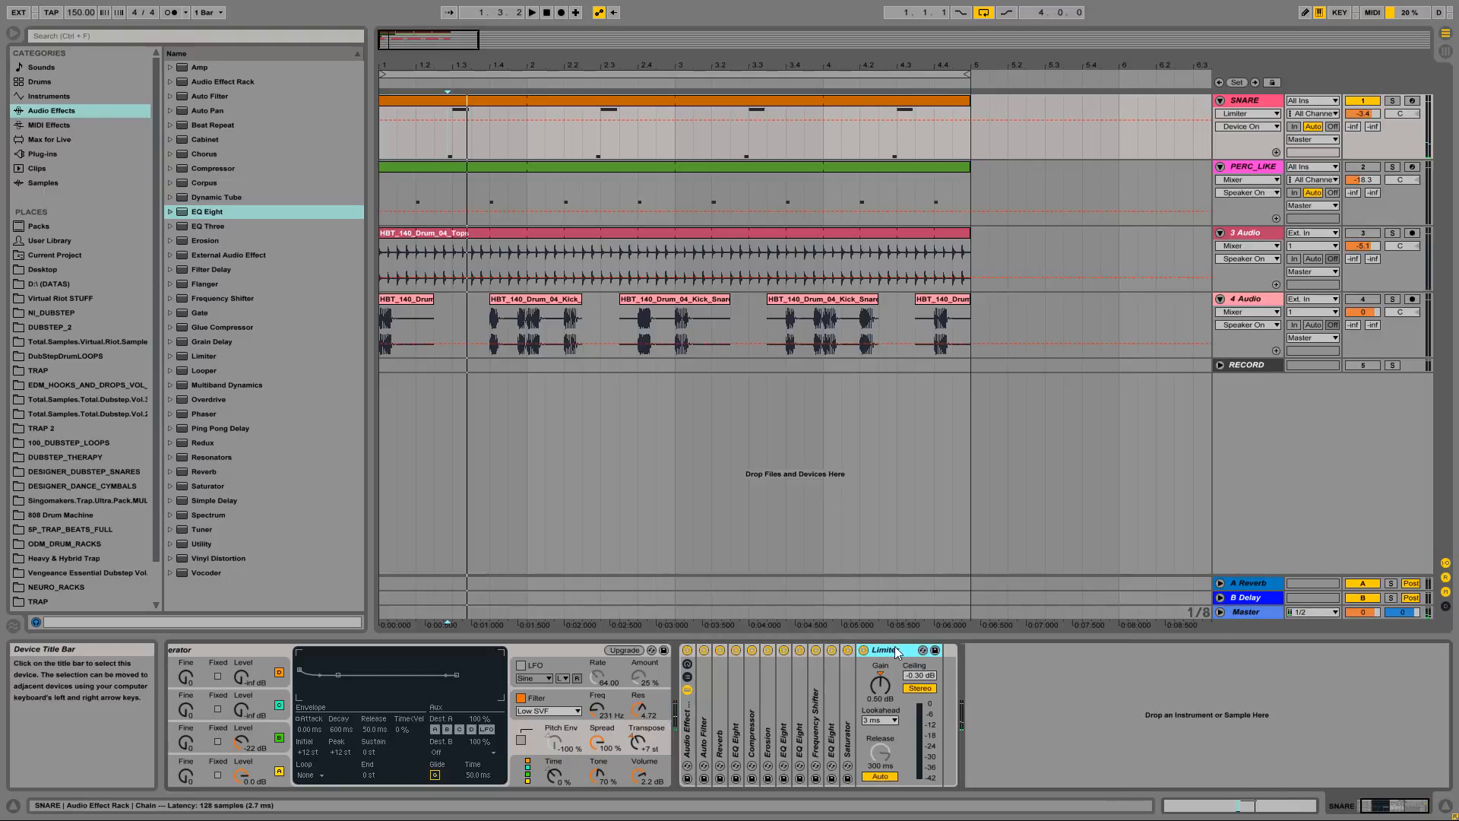
{"action": "double_click", "coordinate": [895, 651]}
{"action": "left_click", "coordinate": [1368, 805]}
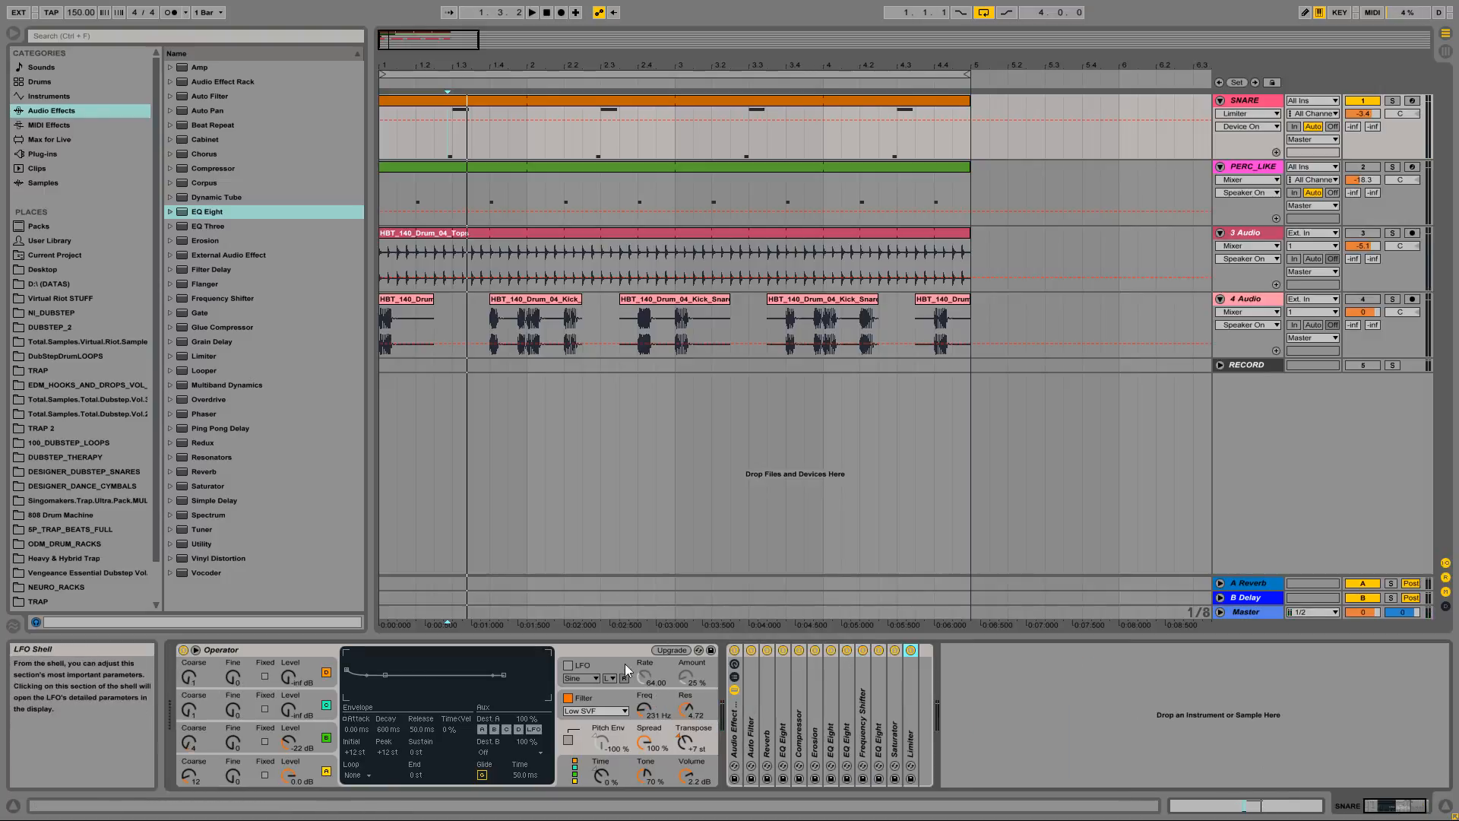
{"action": "left_click", "coordinate": [624, 663]}
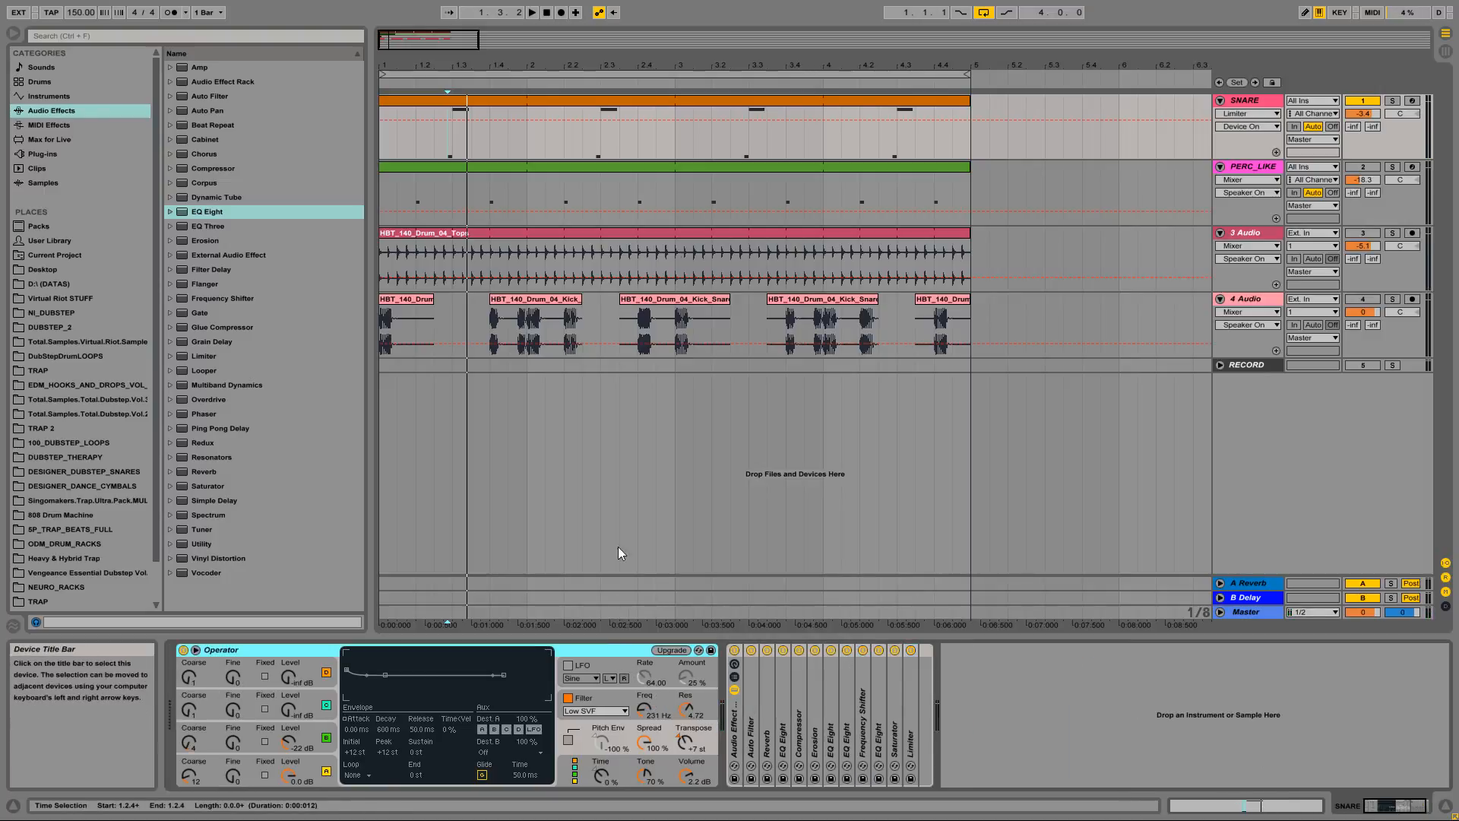
Step: Expand the Frequency Shifter and set its coarse frequency to about -280 Hz while auditioning the snare
{"action": "double_click", "coordinate": [869, 700]}
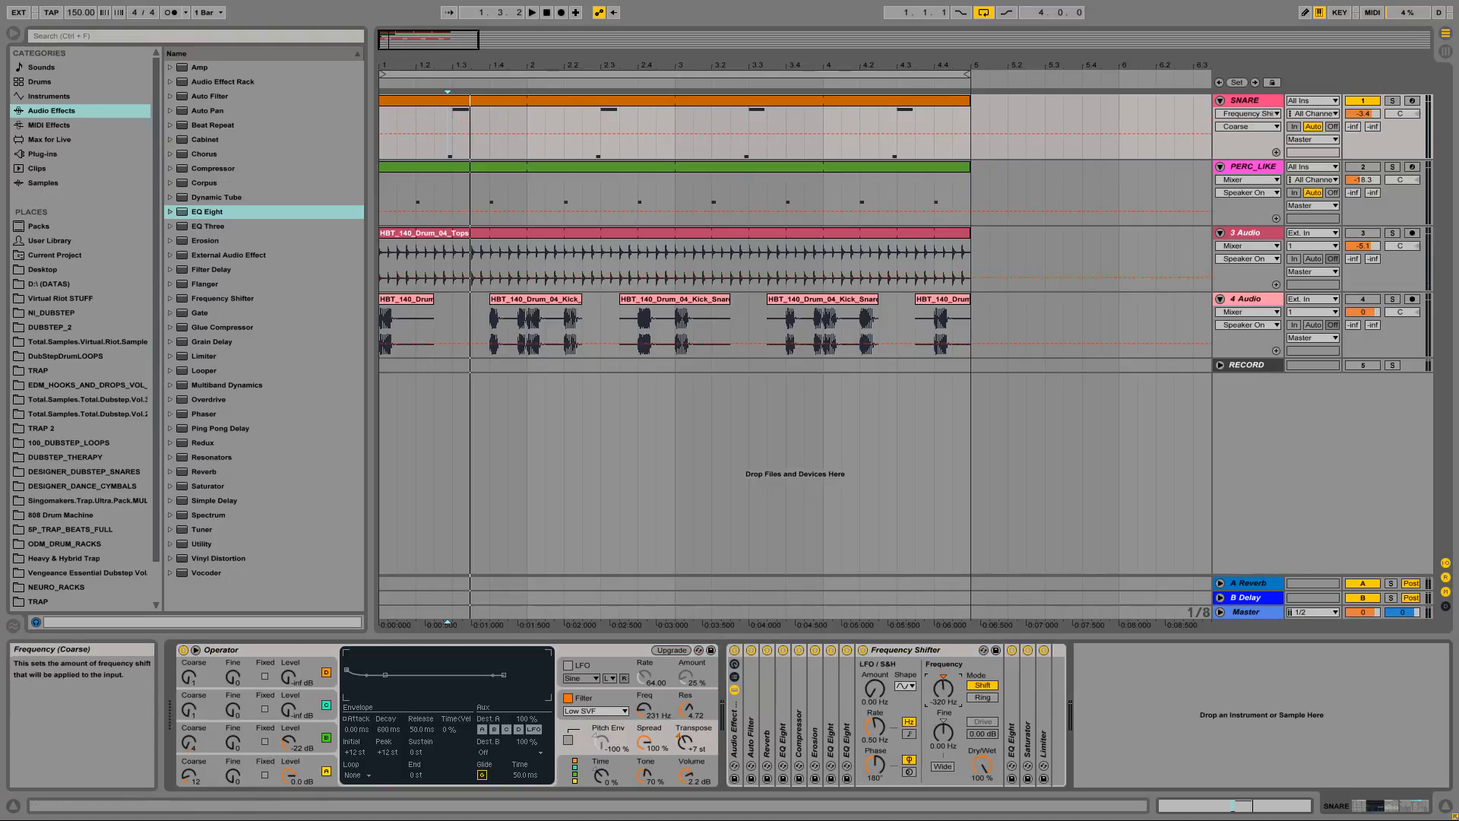
{"action": "left_click_drag", "start_coordinate": [939, 693], "coordinate": [940, 687]}
{"action": "key", "text": "space"}
{"action": "key", "text": "space"}
{"action": "key", "text": "space"}
{"action": "key", "text": "space"}
{"action": "key", "text": "space"}
{"action": "key", "text": "space"}
{"action": "key", "text": "space"}
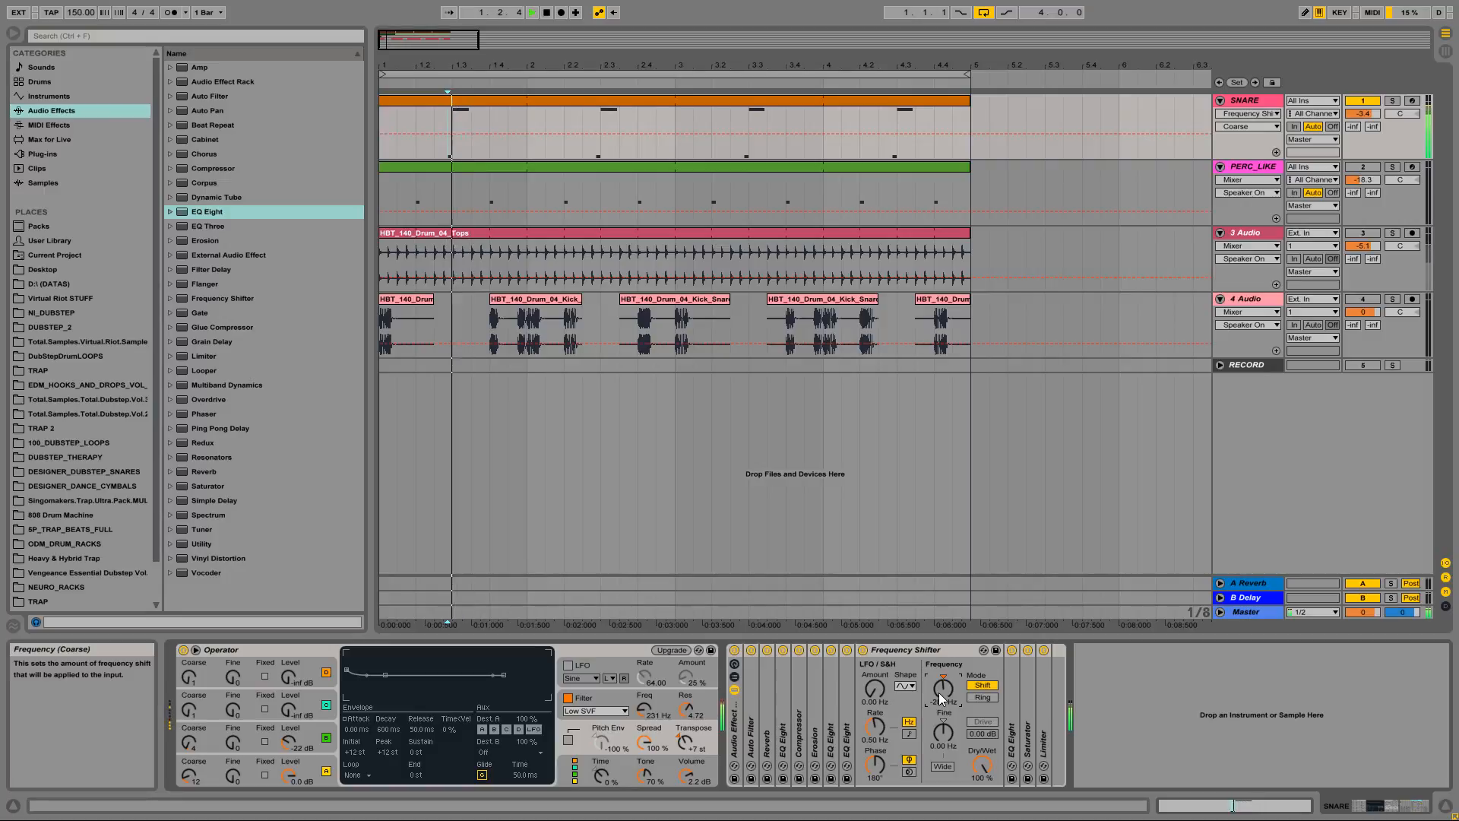
Step: Group the Operator and the Audio Effect Rack on the SNARE track into one Instrument Rack
{"action": "left_click", "coordinate": [609, 649]}
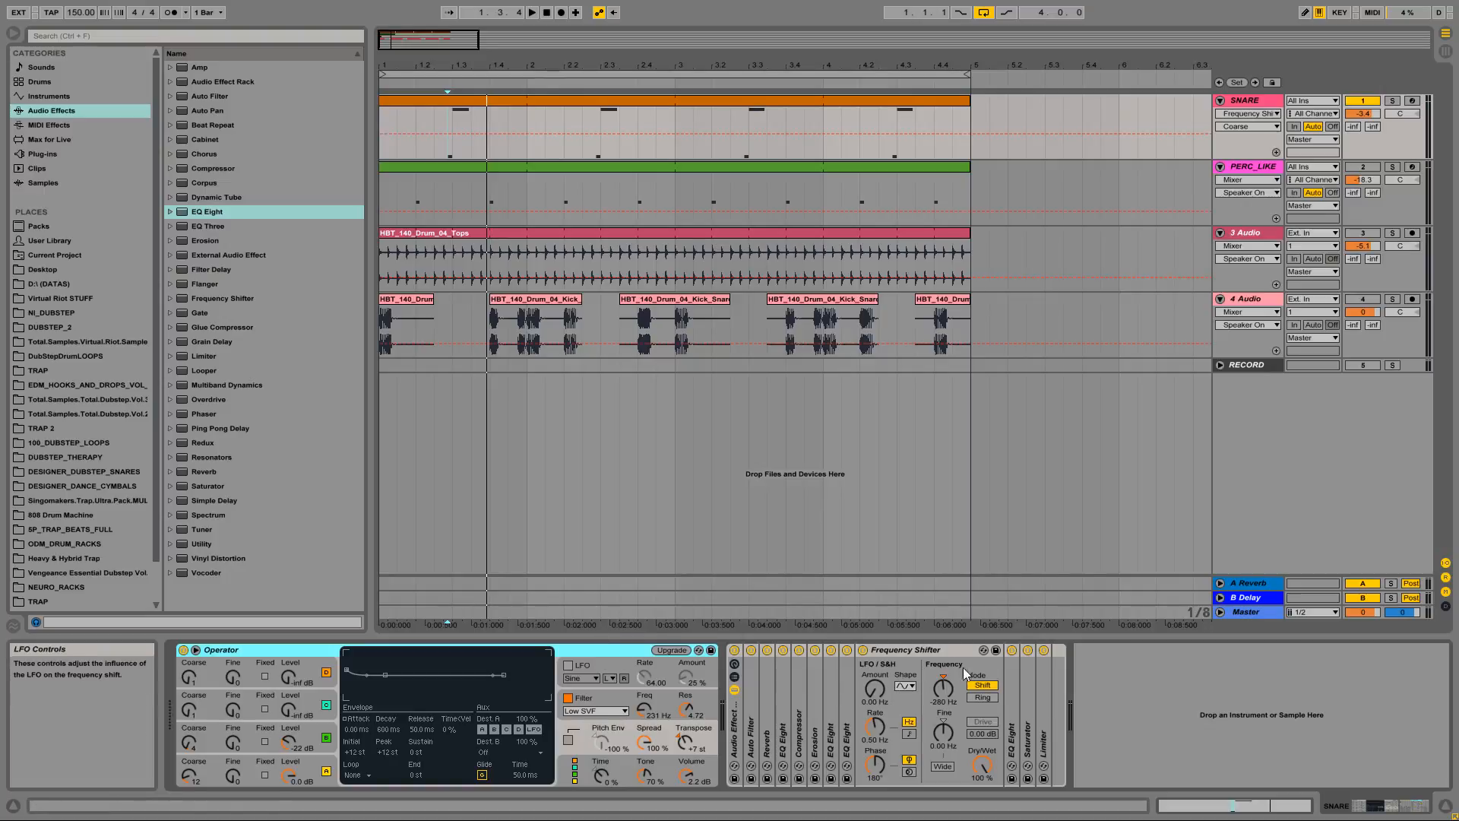
{"action": "left_click", "coordinate": [1066, 654]}
{"action": "left_click", "coordinate": [609, 649]}
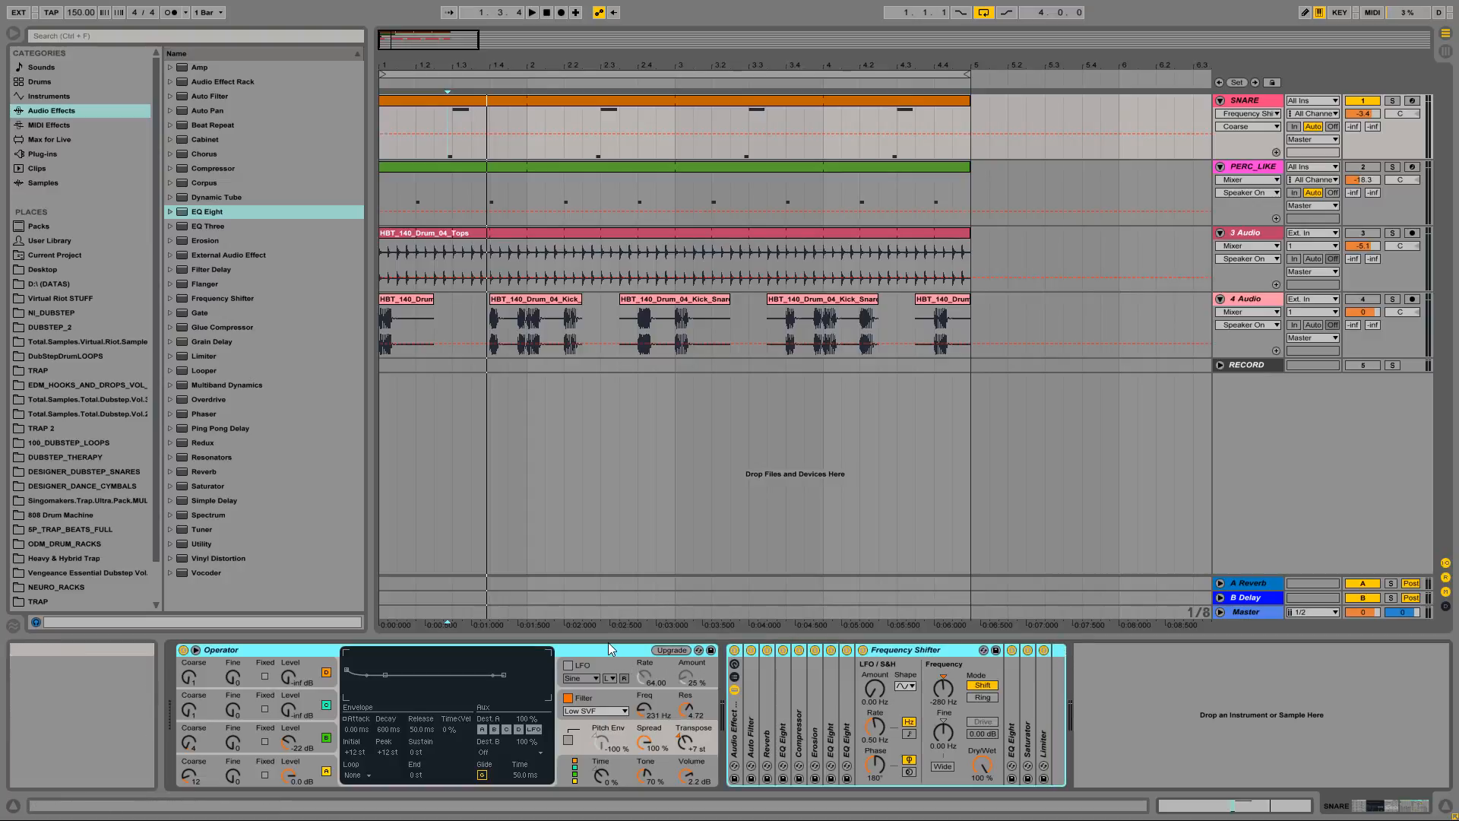
{"action": "key", "text": "ctrl+g"}
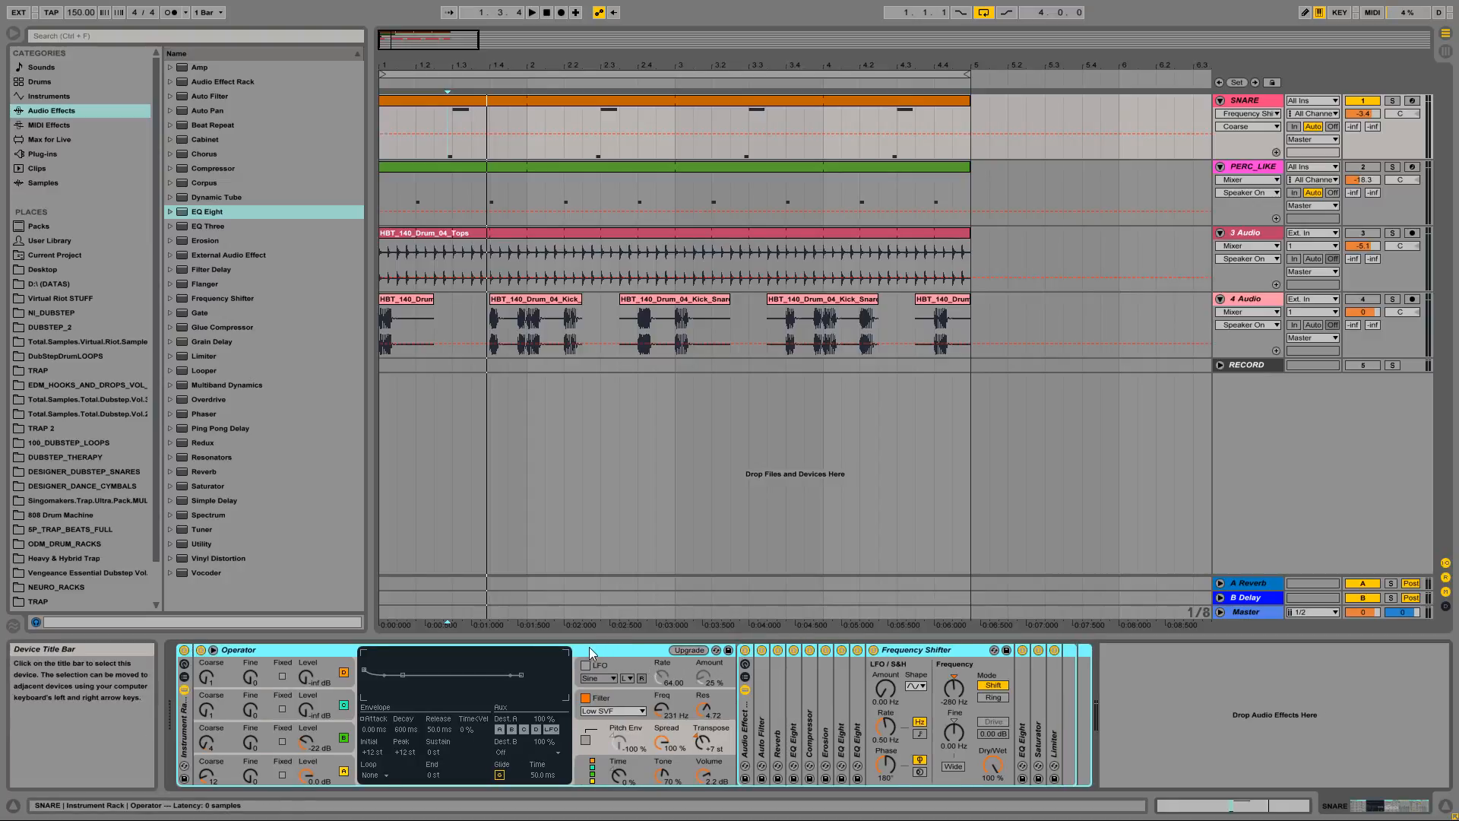